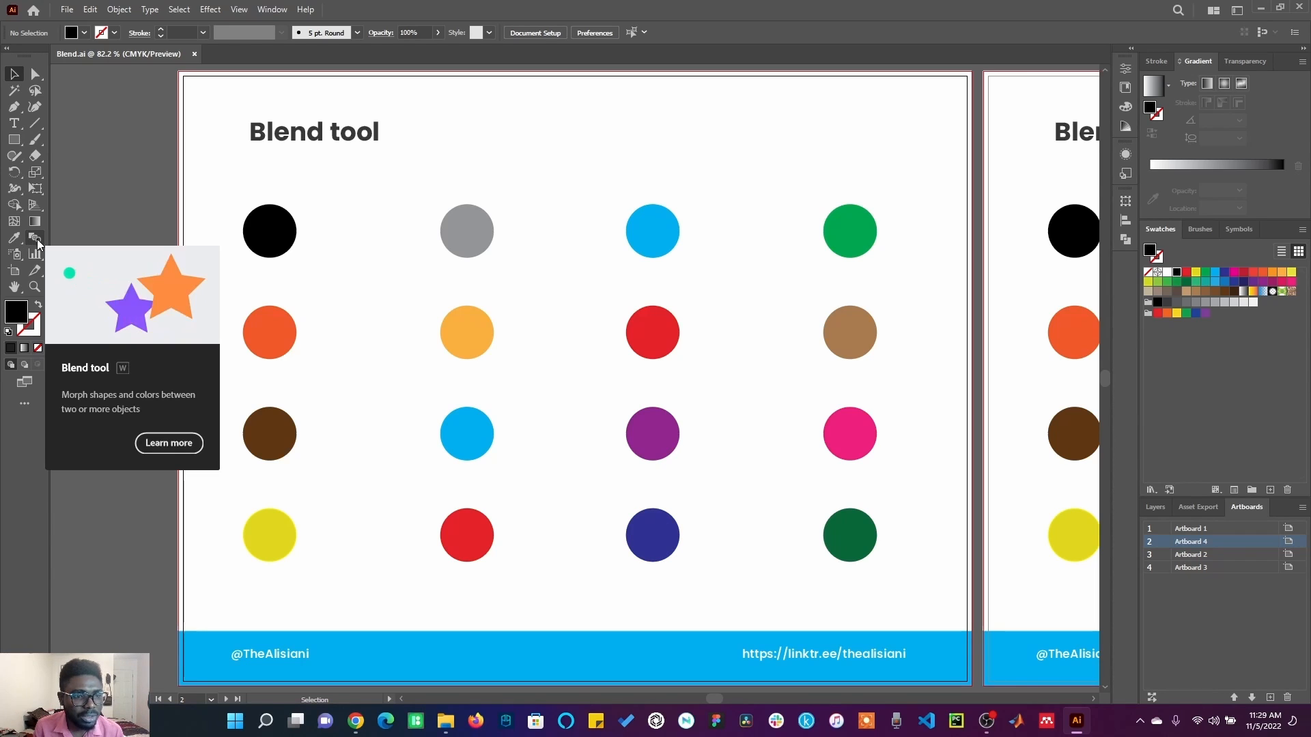
Blend the black circle into the grey circle beside it with the Blend tool.
click(34, 241)
key(v)
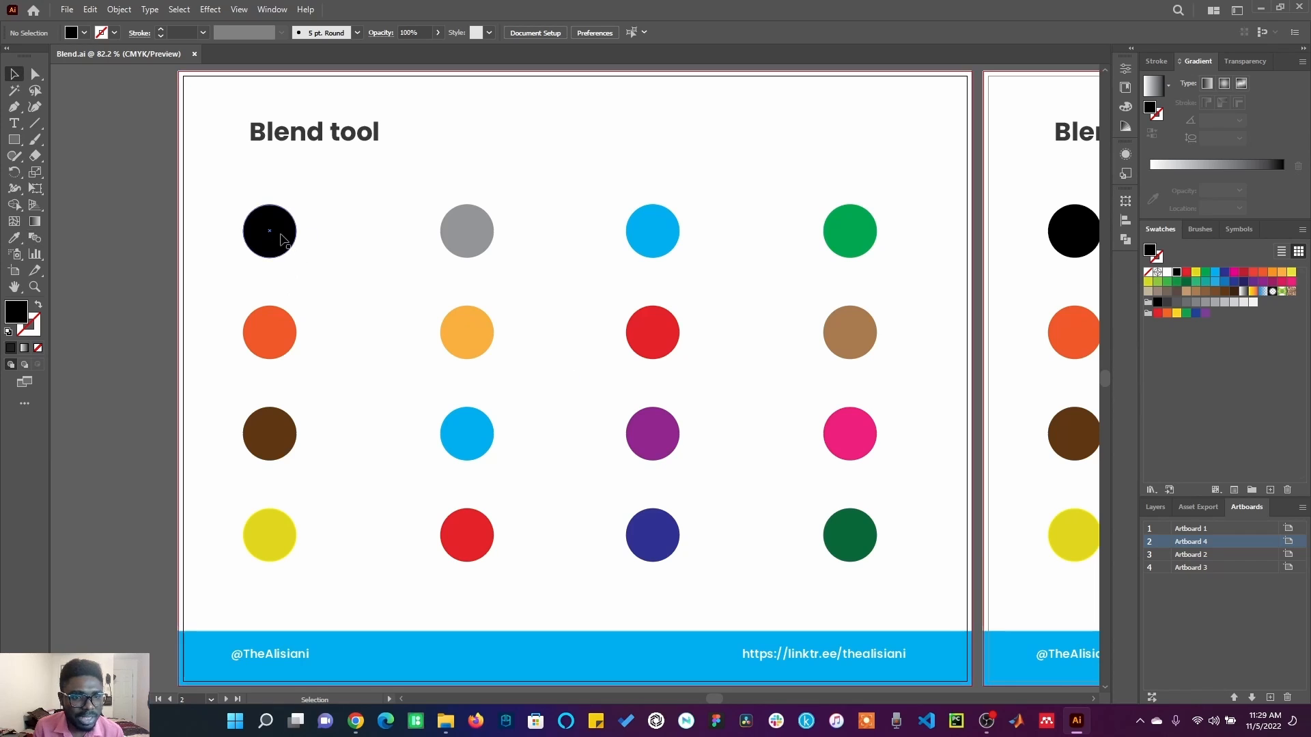
click(269, 229)
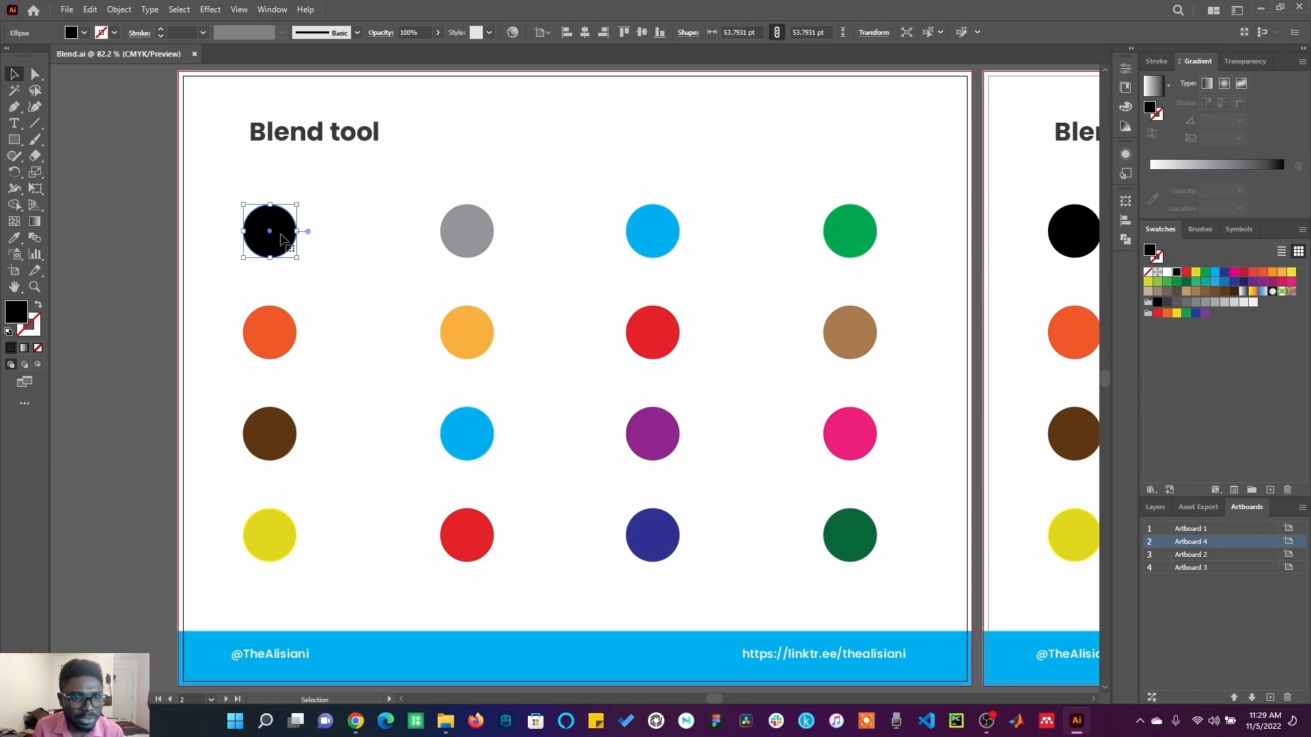
click(34, 237)
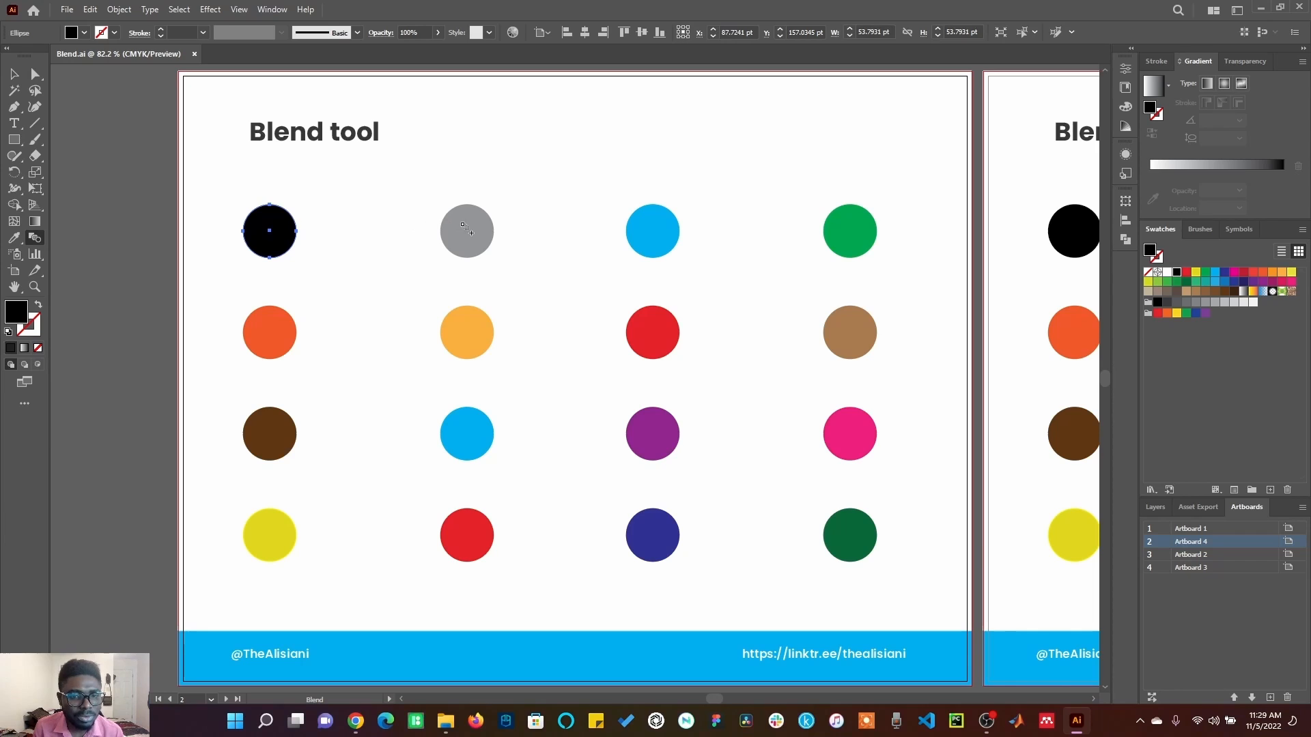
click(467, 231)
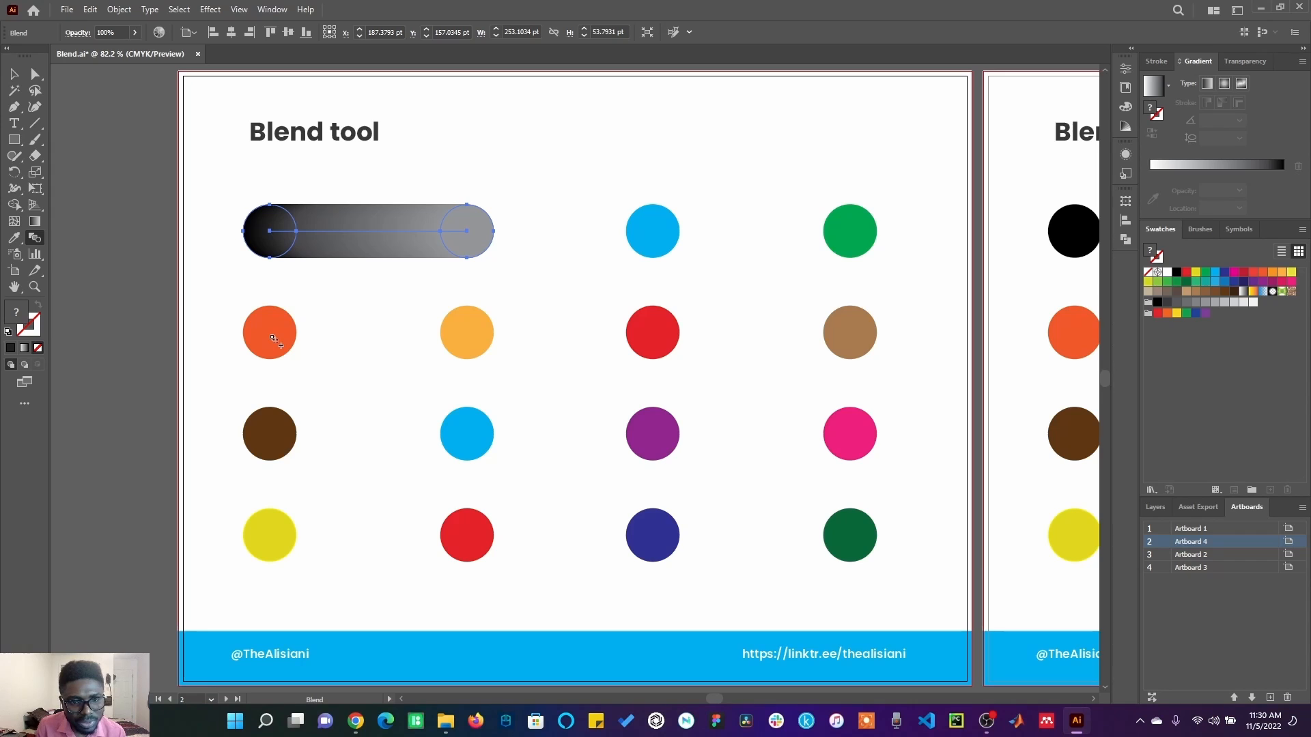
Extend the blend in a zigzag through the orange, amber, brown, blue, yellow and red circles of the two left columns, and deselect it.
click(273, 339)
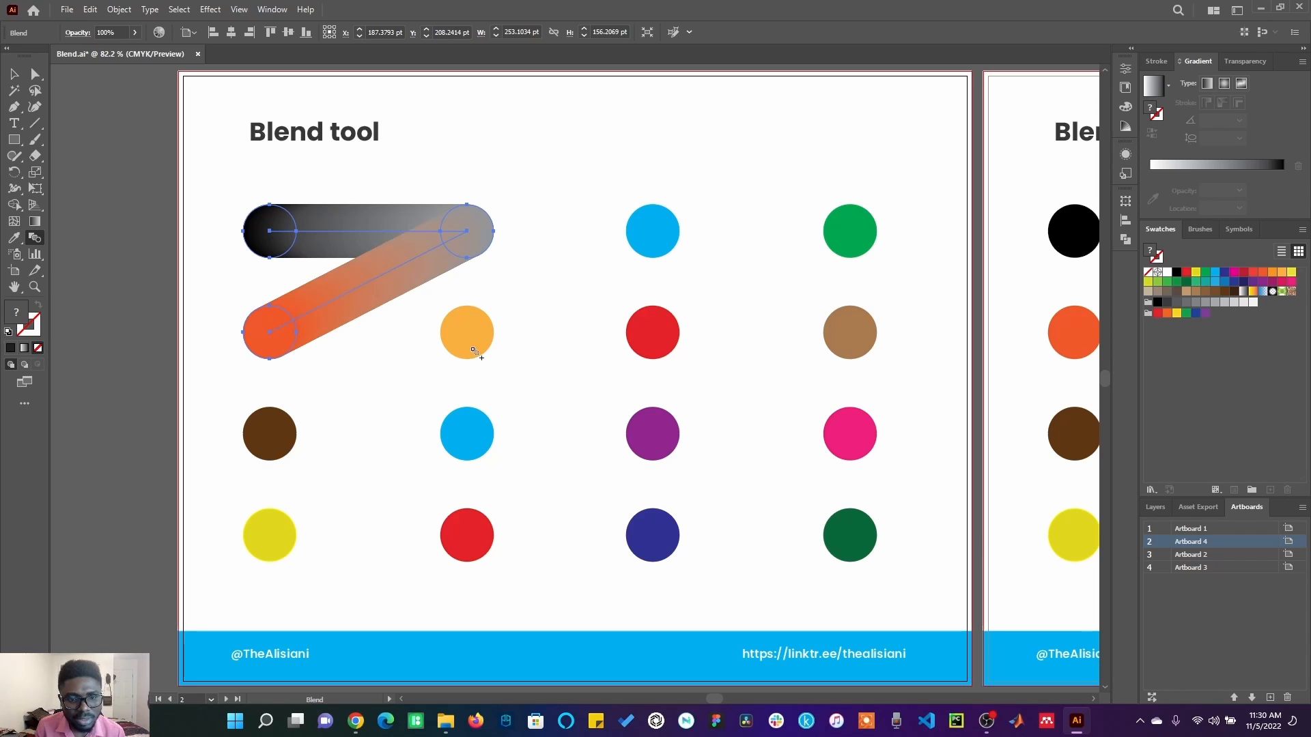
click(474, 350)
click(287, 428)
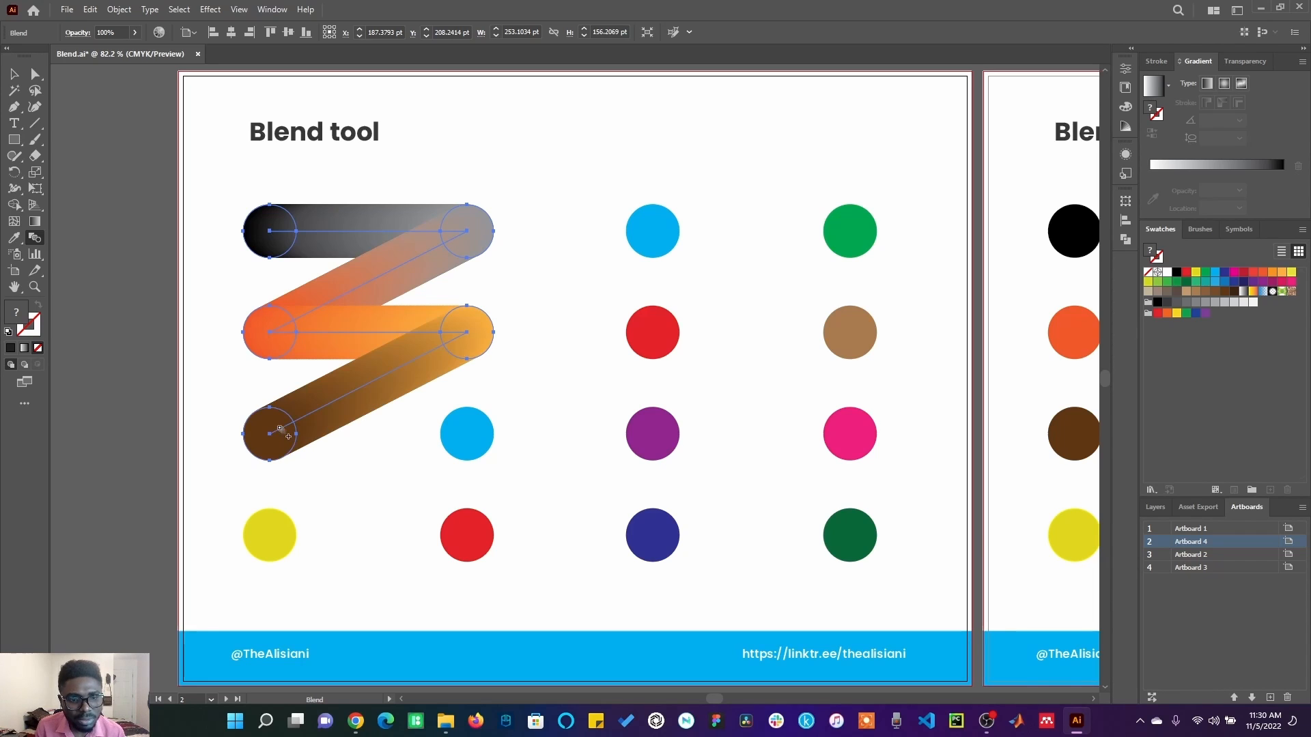
click(471, 456)
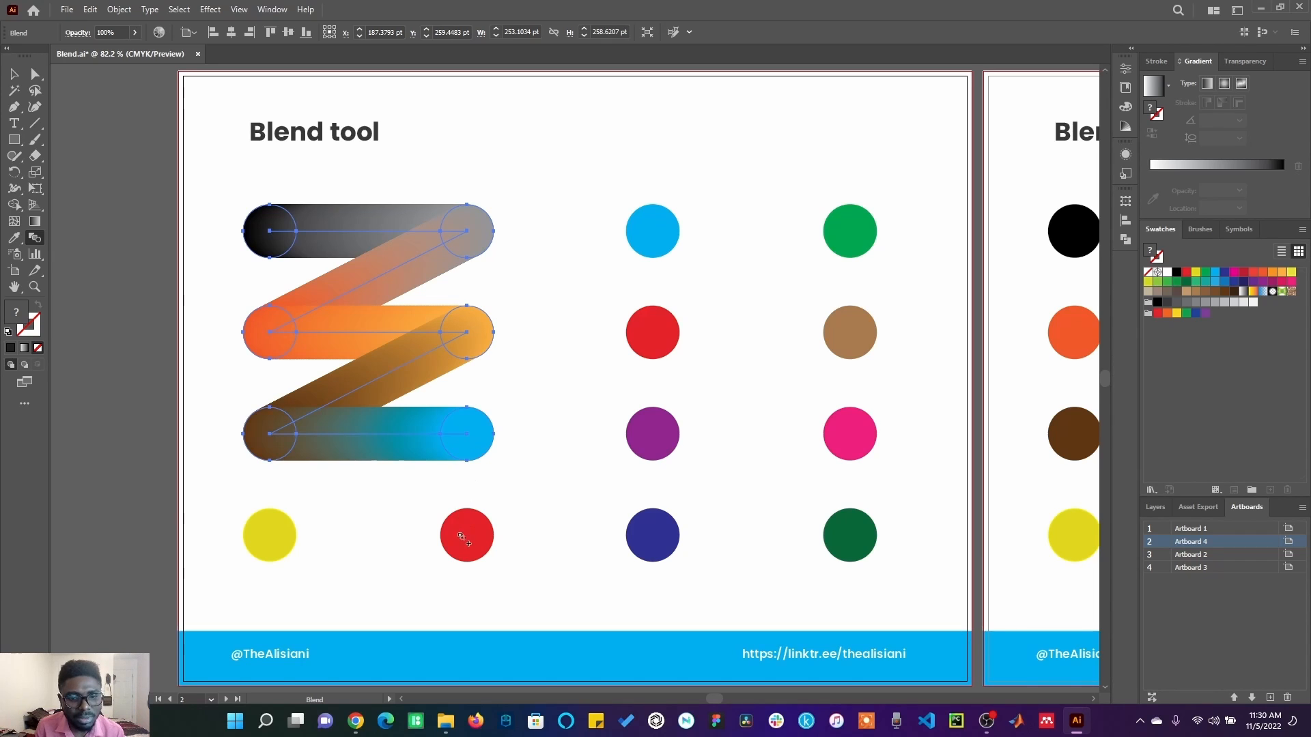
click(264, 531)
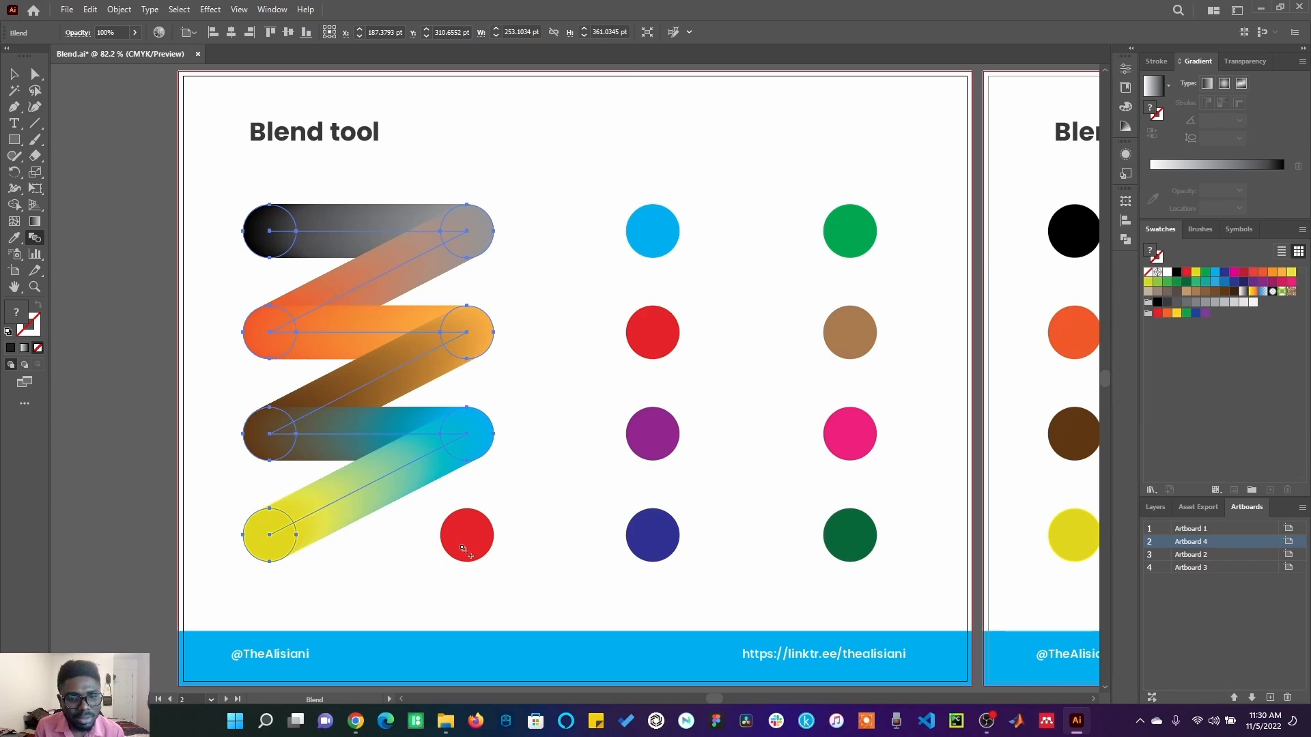
click(464, 550)
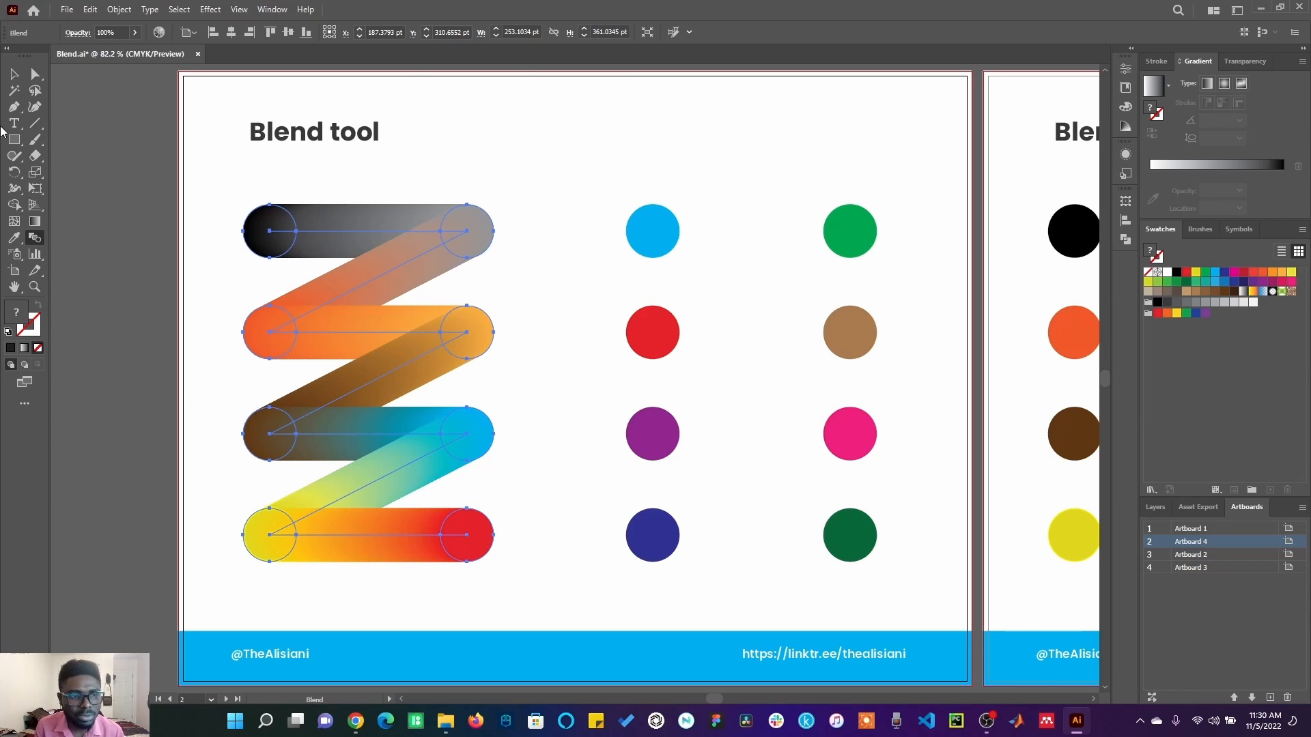
key(v)
click(99, 270)
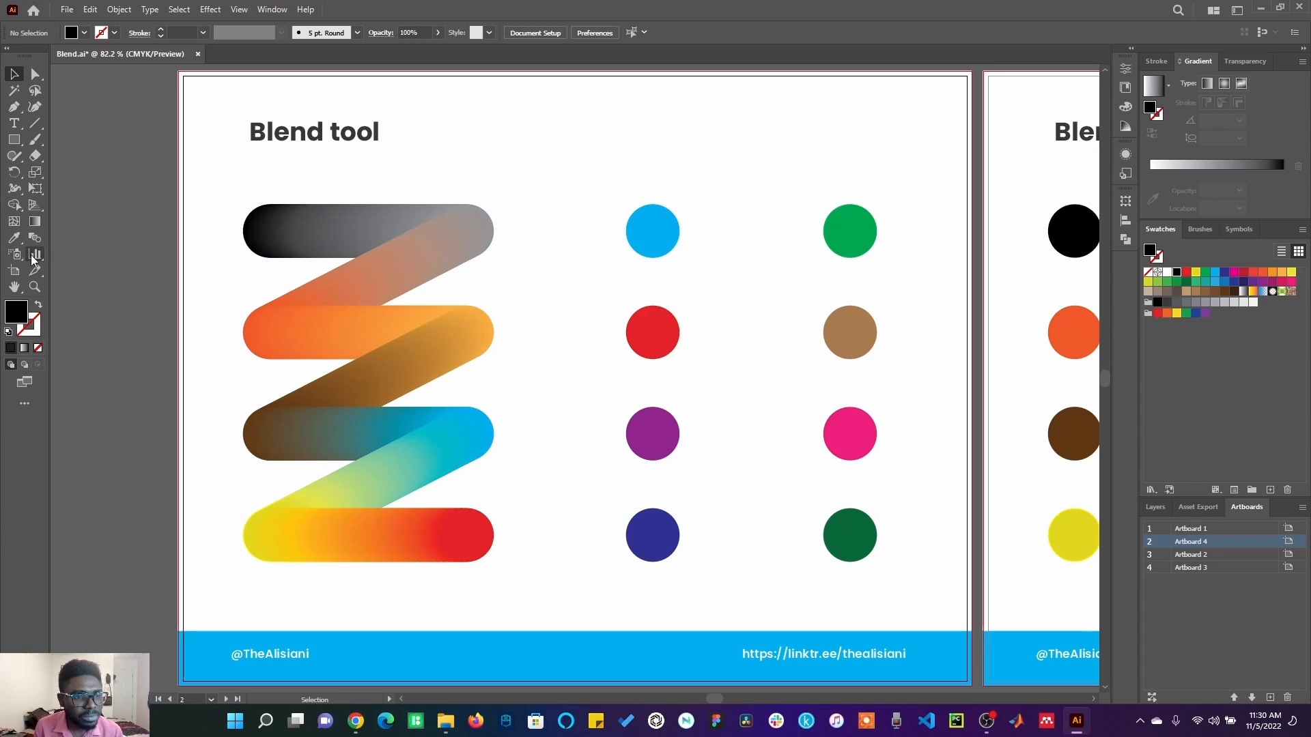
Blend the right-hand circles in sequence: blue, dark green, indigo, green, red, tan, pink and purple.
click(649, 232)
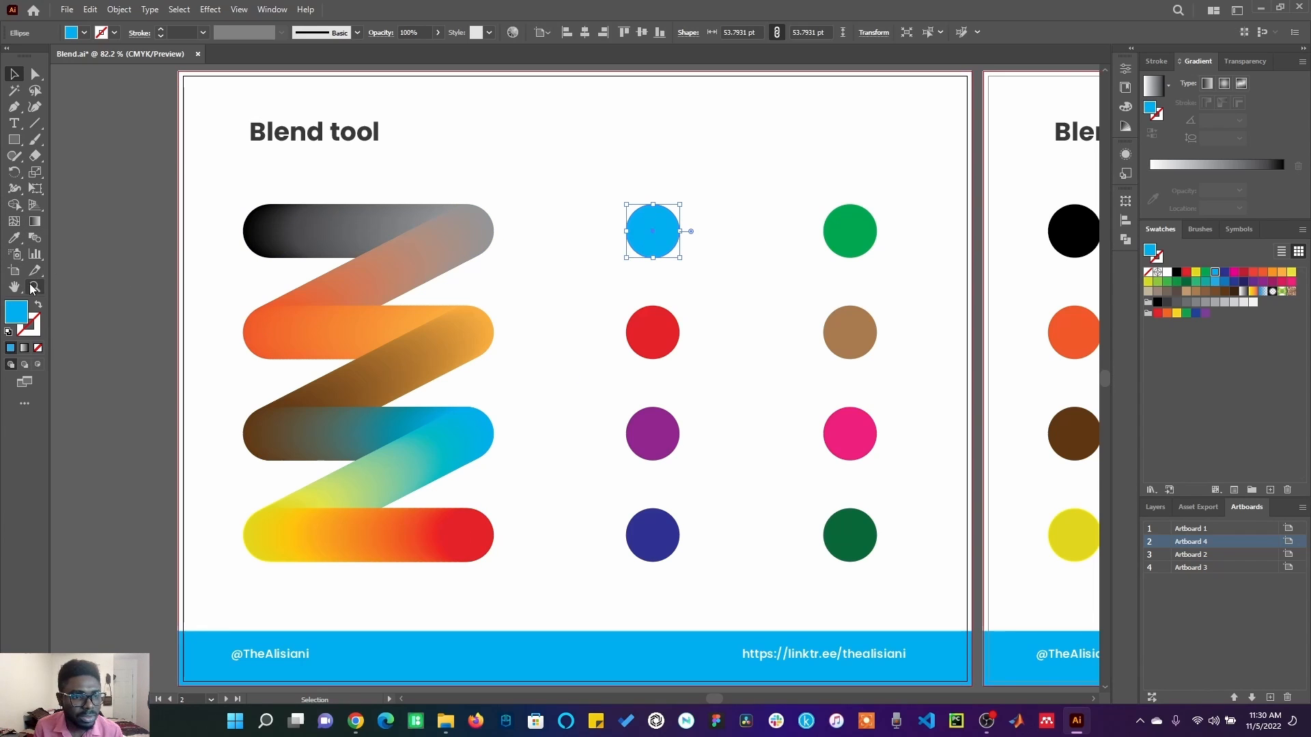
click(36, 239)
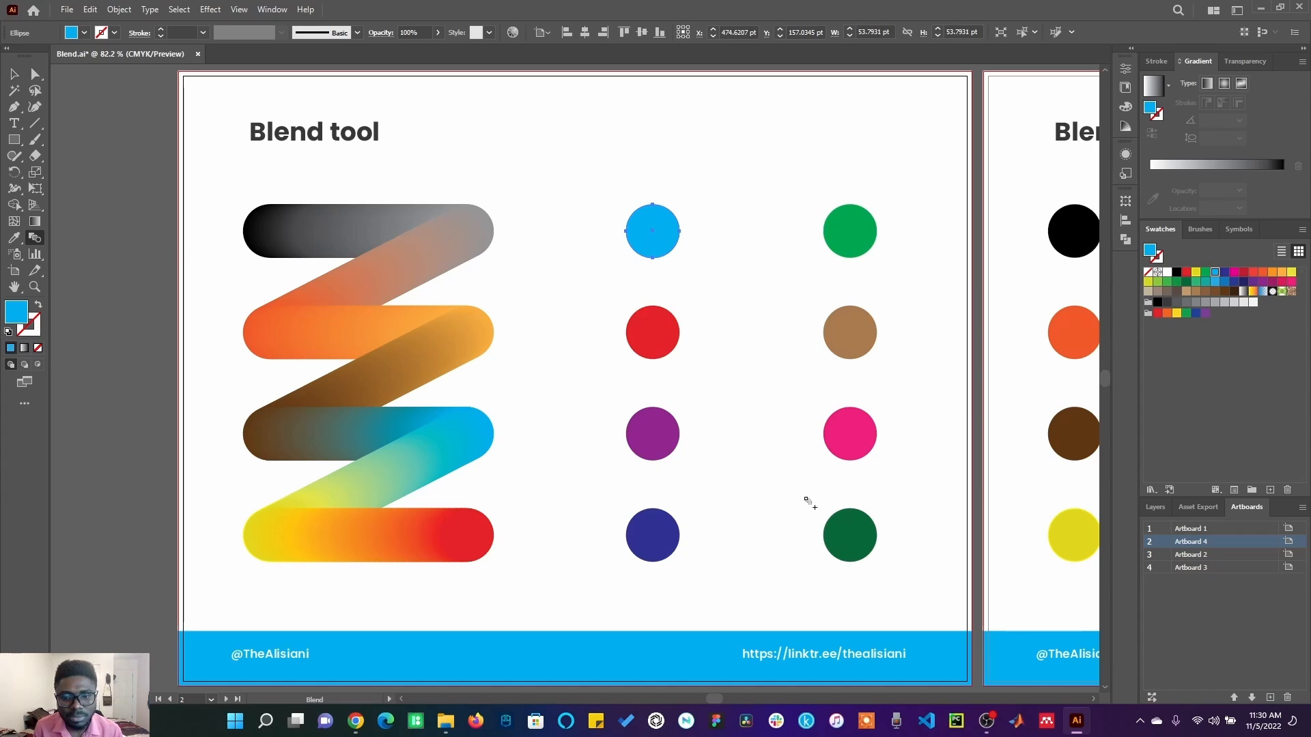
click(846, 534)
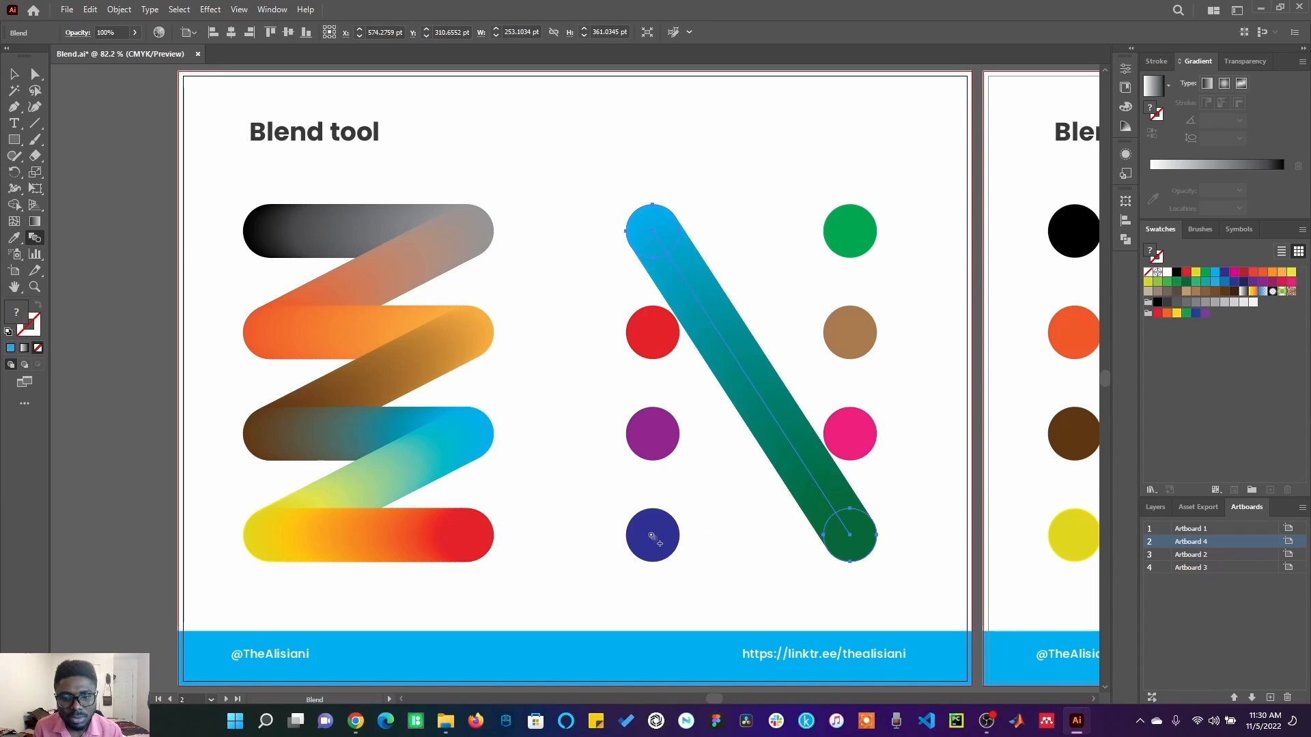
click(654, 540)
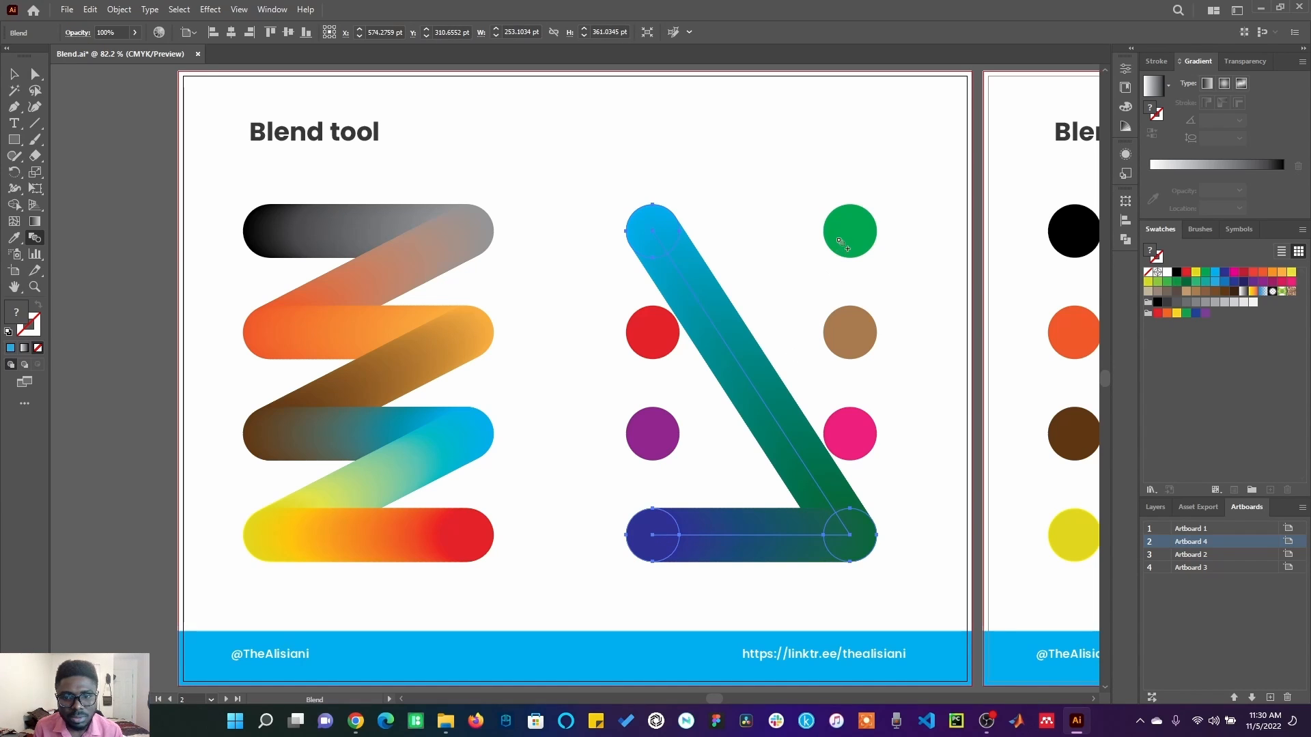
click(841, 244)
click(649, 339)
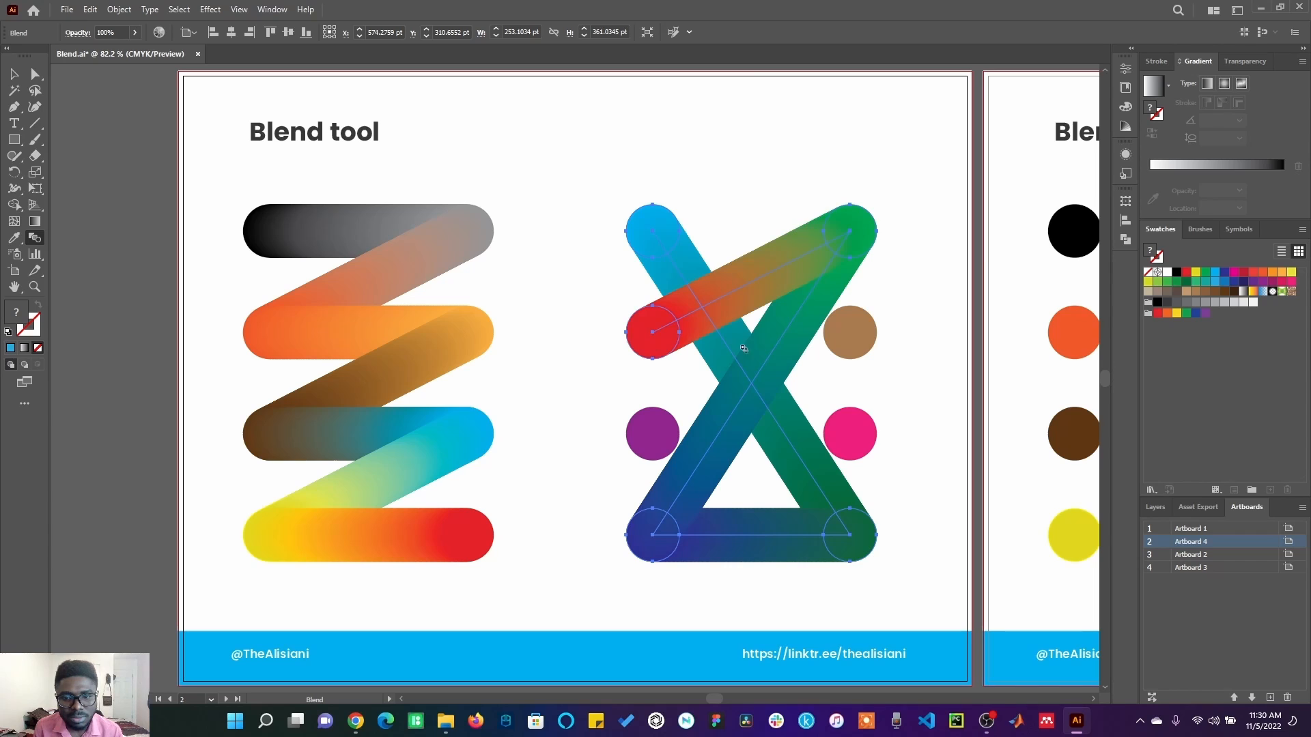
click(846, 345)
click(850, 423)
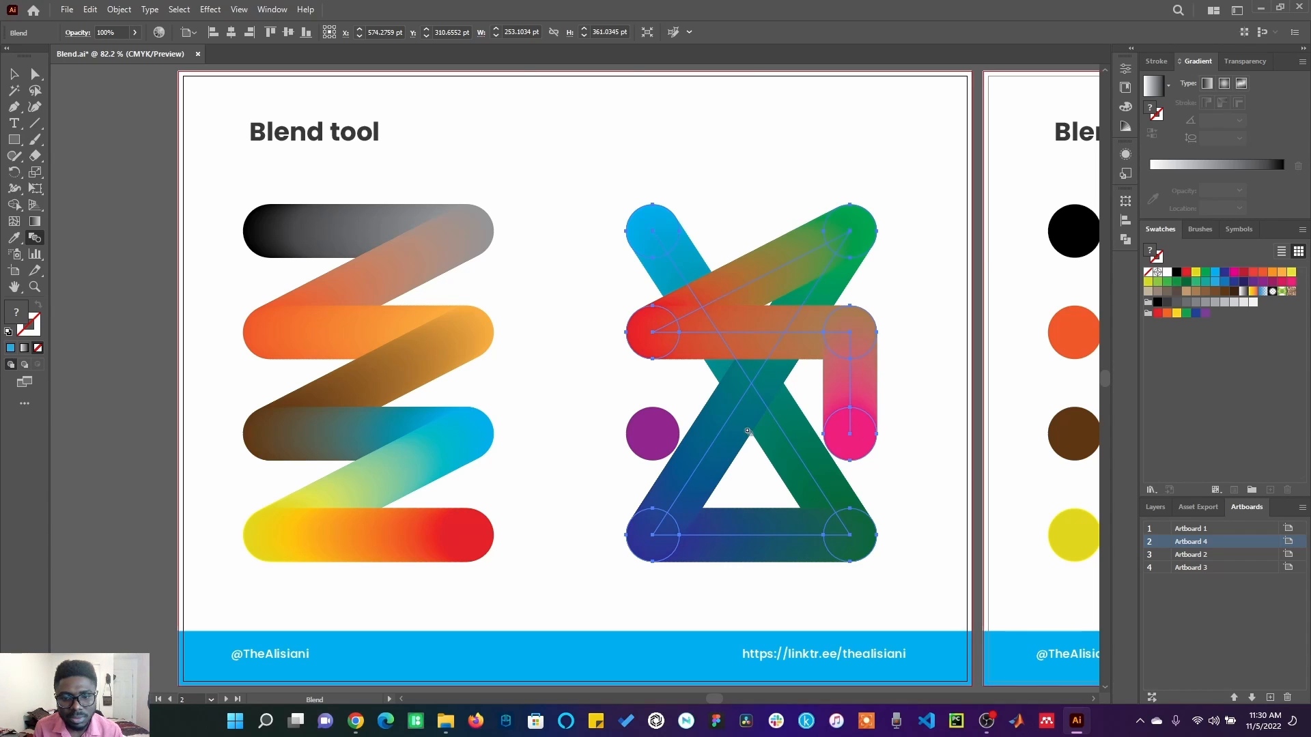
click(634, 441)
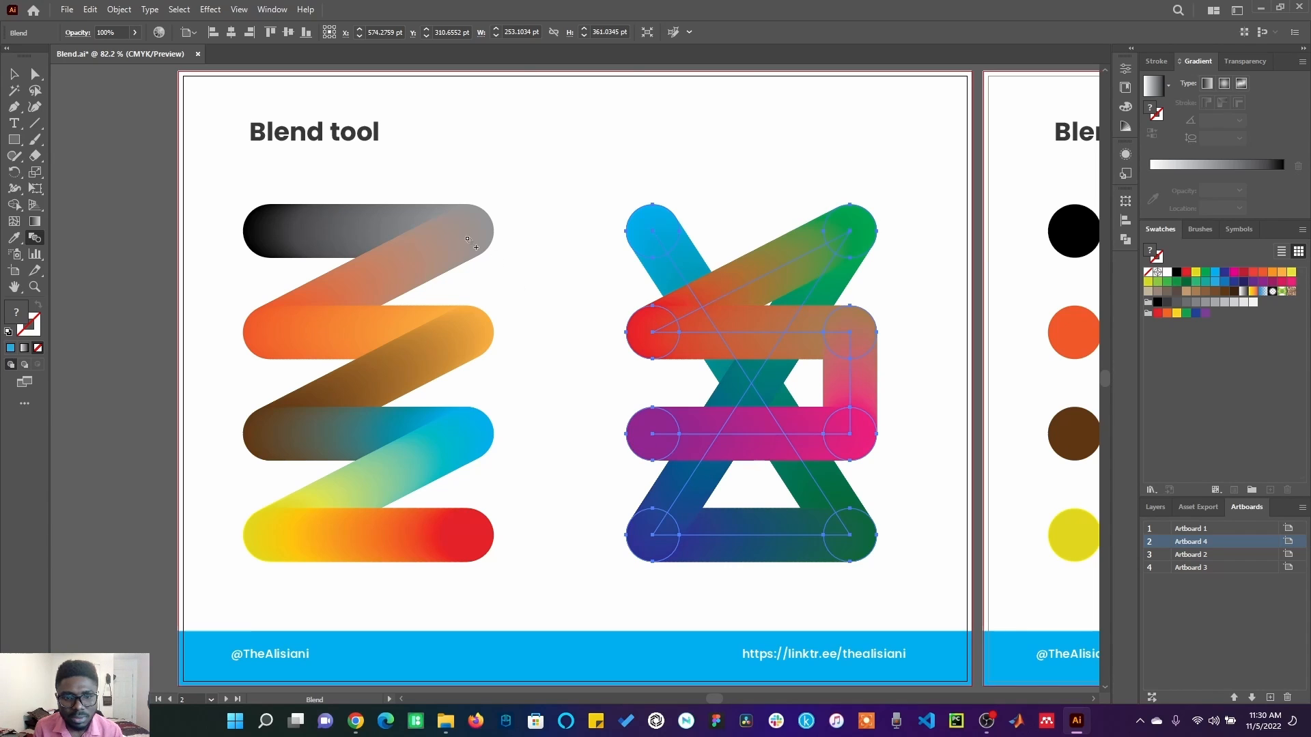
Connect the purple end of the right-hand blend to the black-grey zigzag blend and deselect the artwork.
click(469, 236)
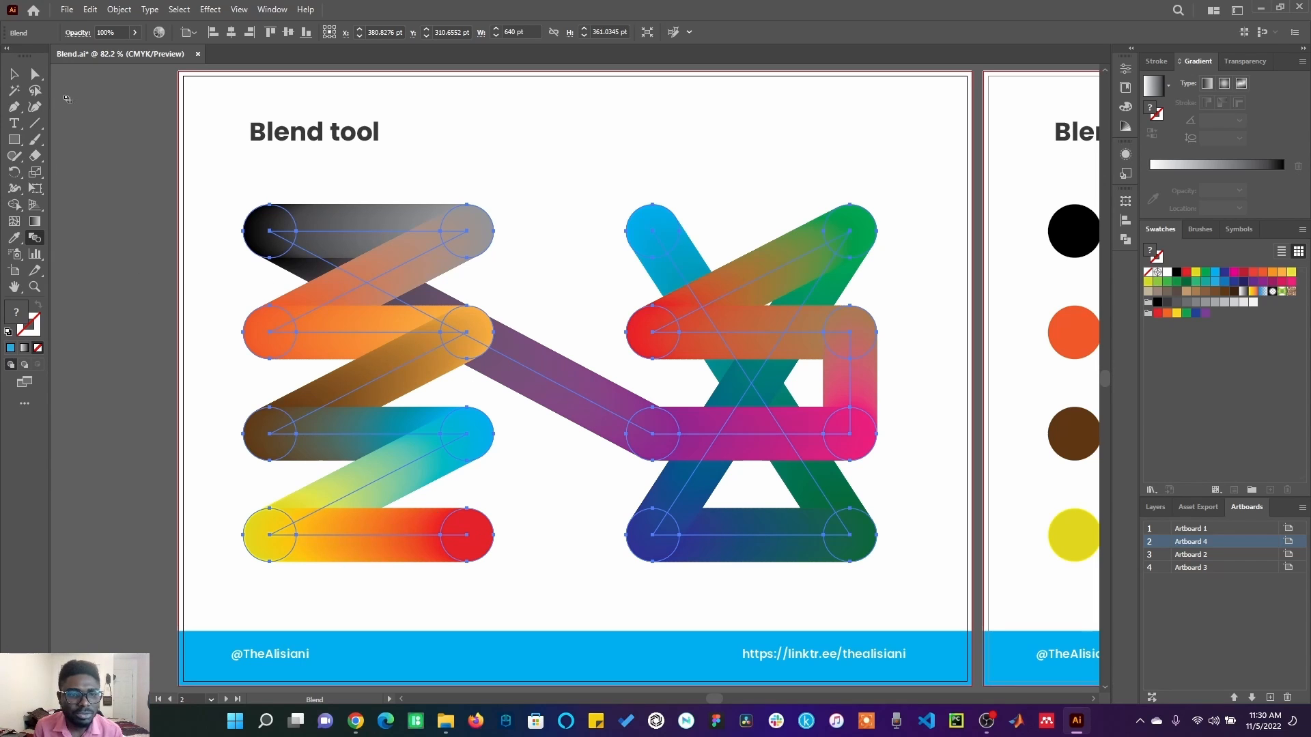
key(v)
click(141, 232)
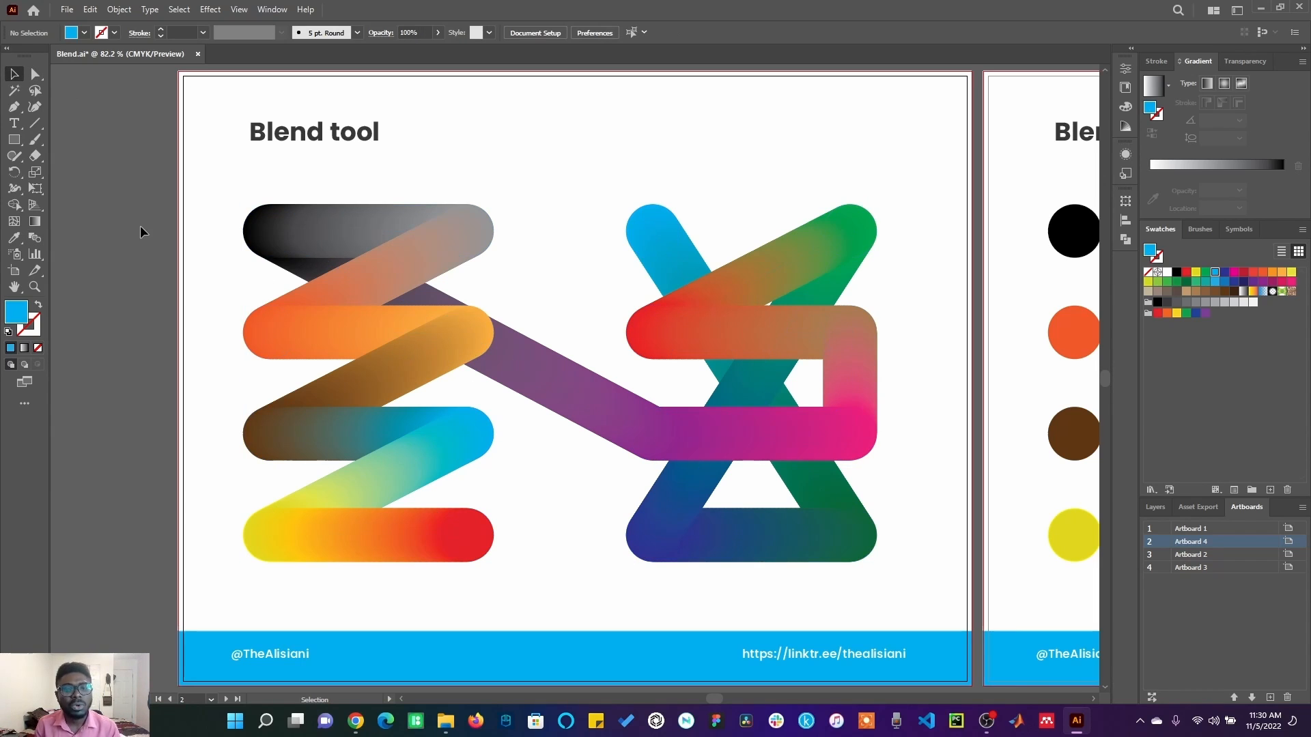
Select the black and grey circles on the "Blend (more options)" artboard and set the blend spacing to Smooth Color.
click(1013, 446)
key(ctrl+0)
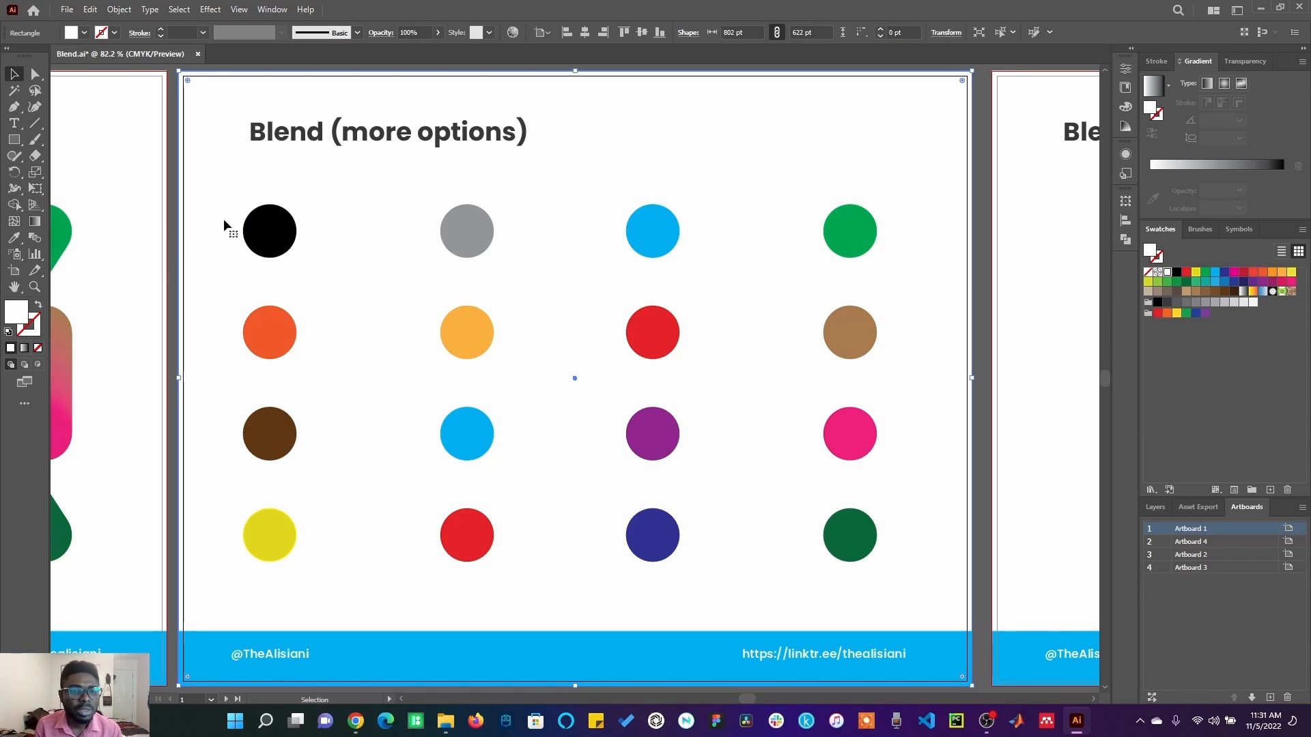
click(265, 233)
shift+click(463, 239)
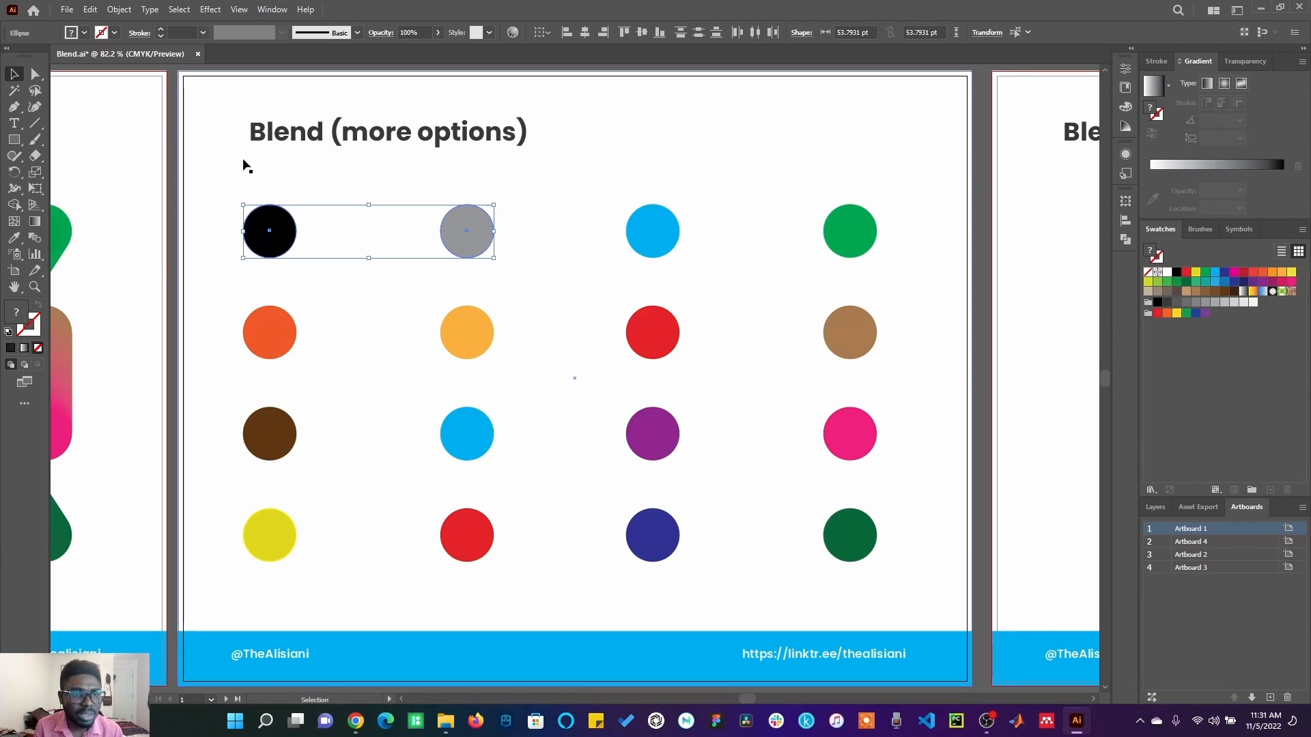
click(124, 11)
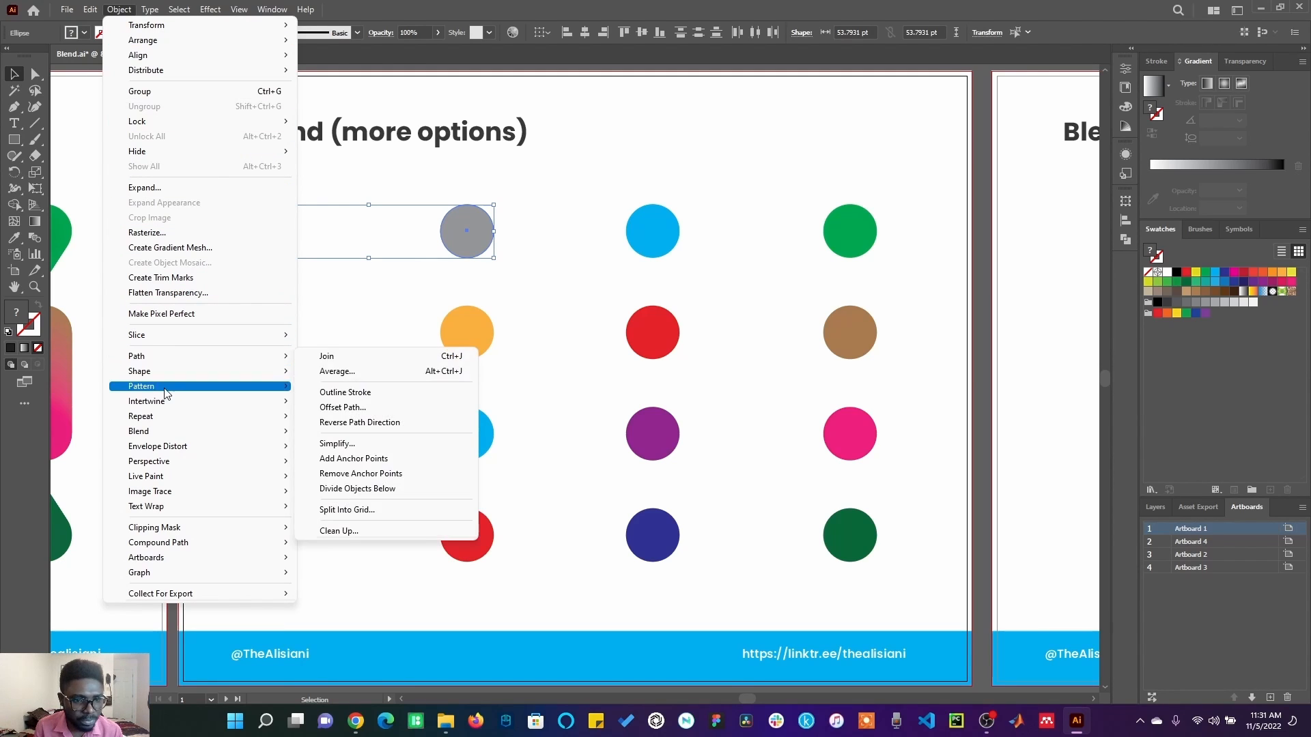
mouse_move(164, 430)
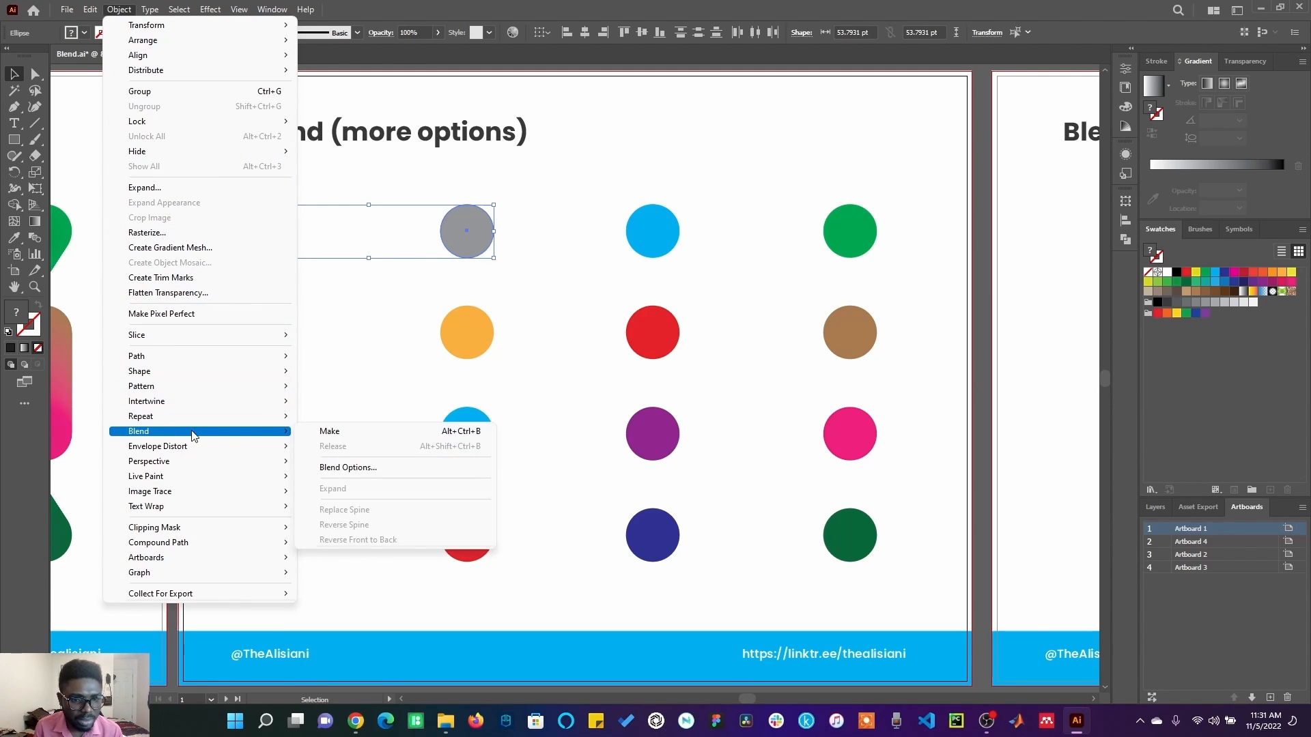
click(348, 467)
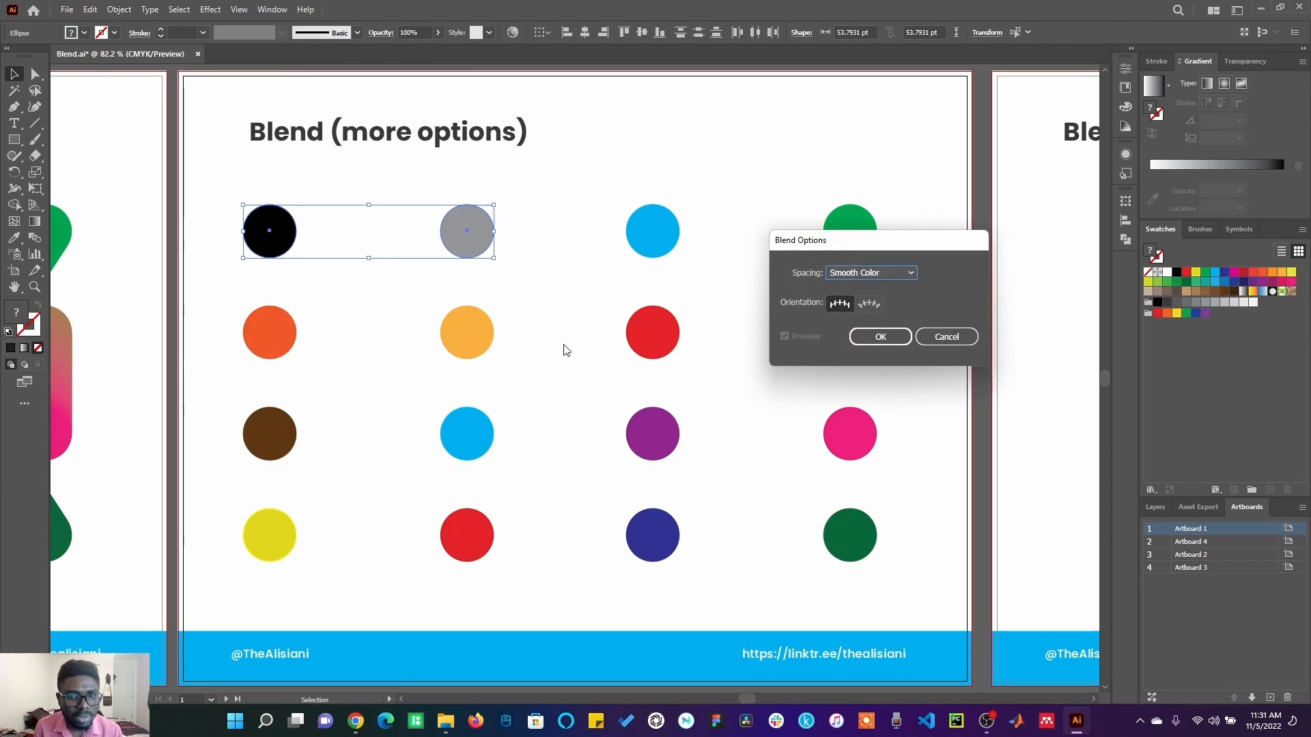
click(876, 272)
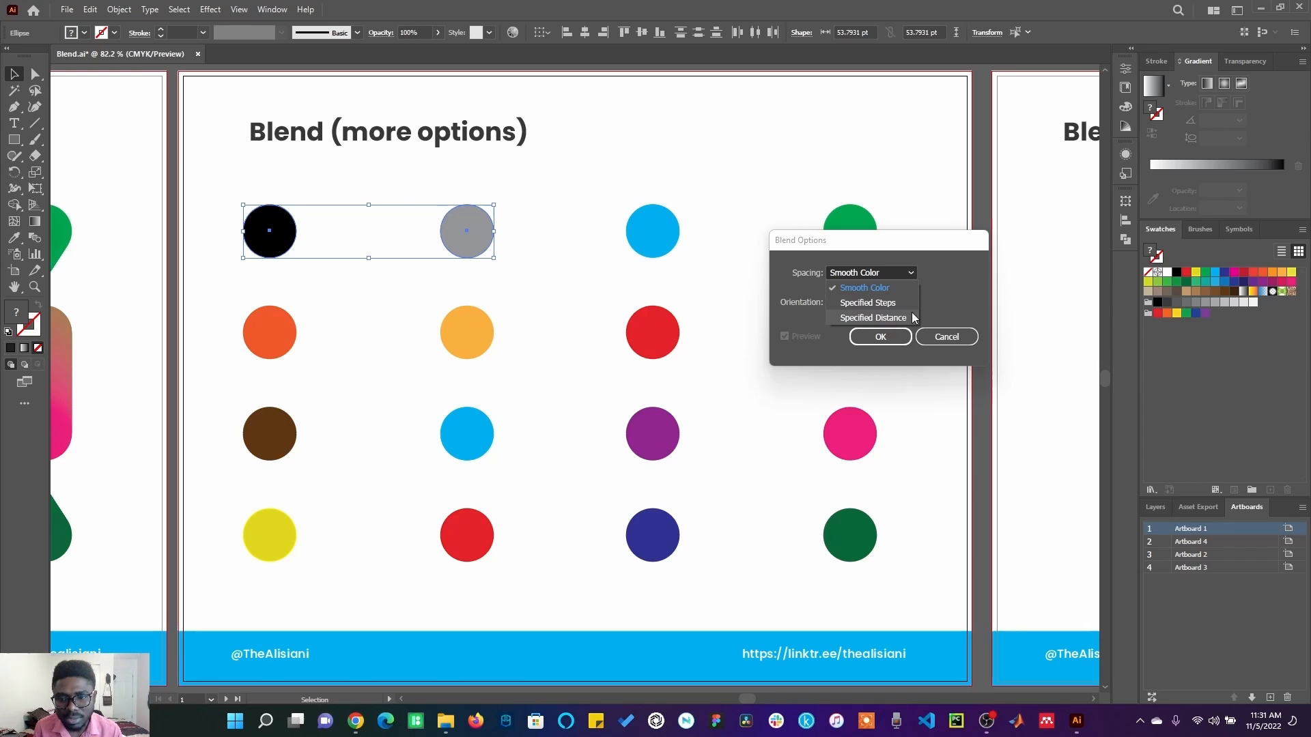
click(888, 288)
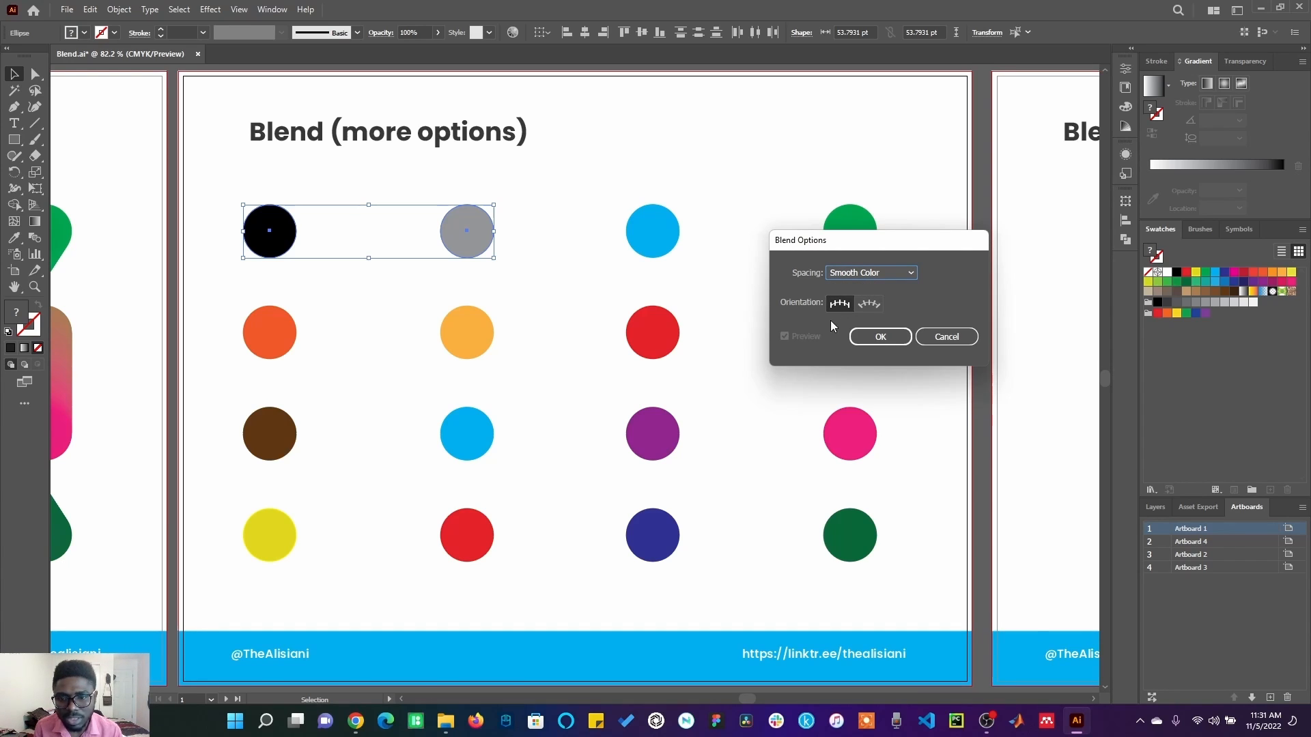
click(878, 337)
Make a blend from the selected black and grey circles.
click(115, 9)
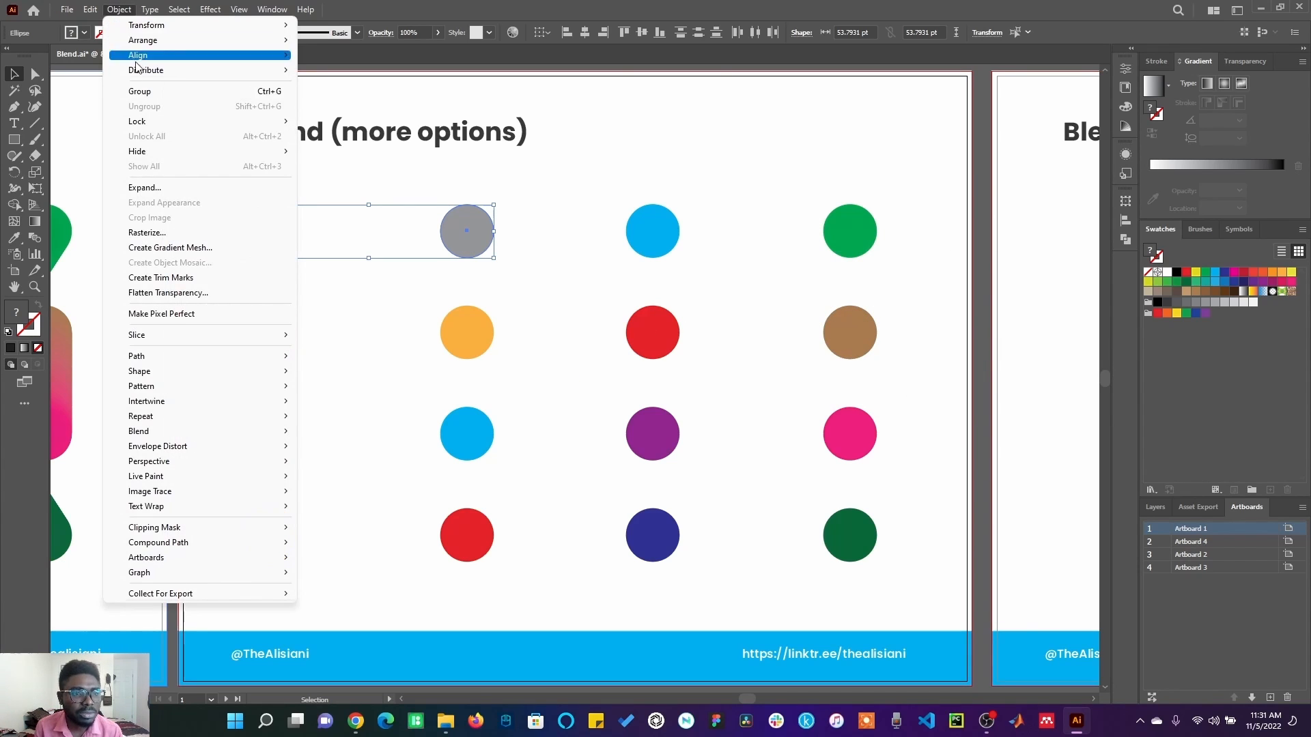
mouse_move(238, 437)
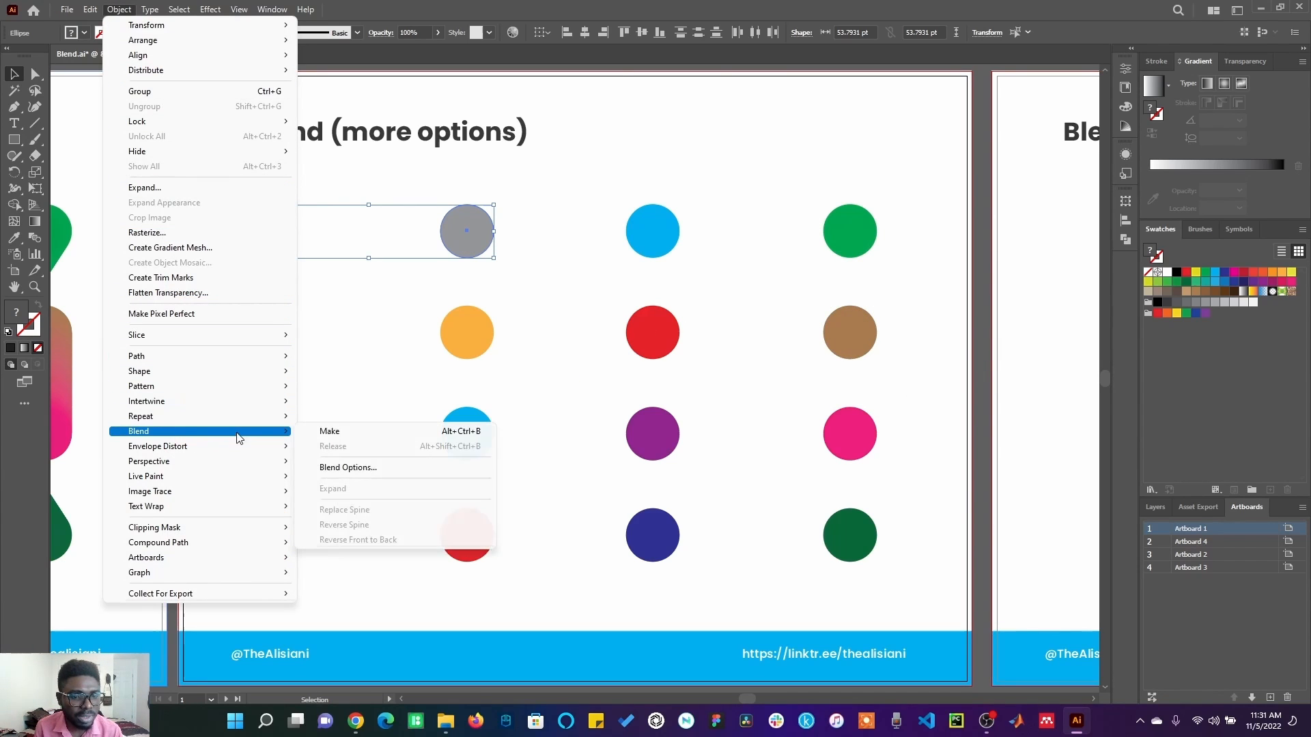
click(323, 433)
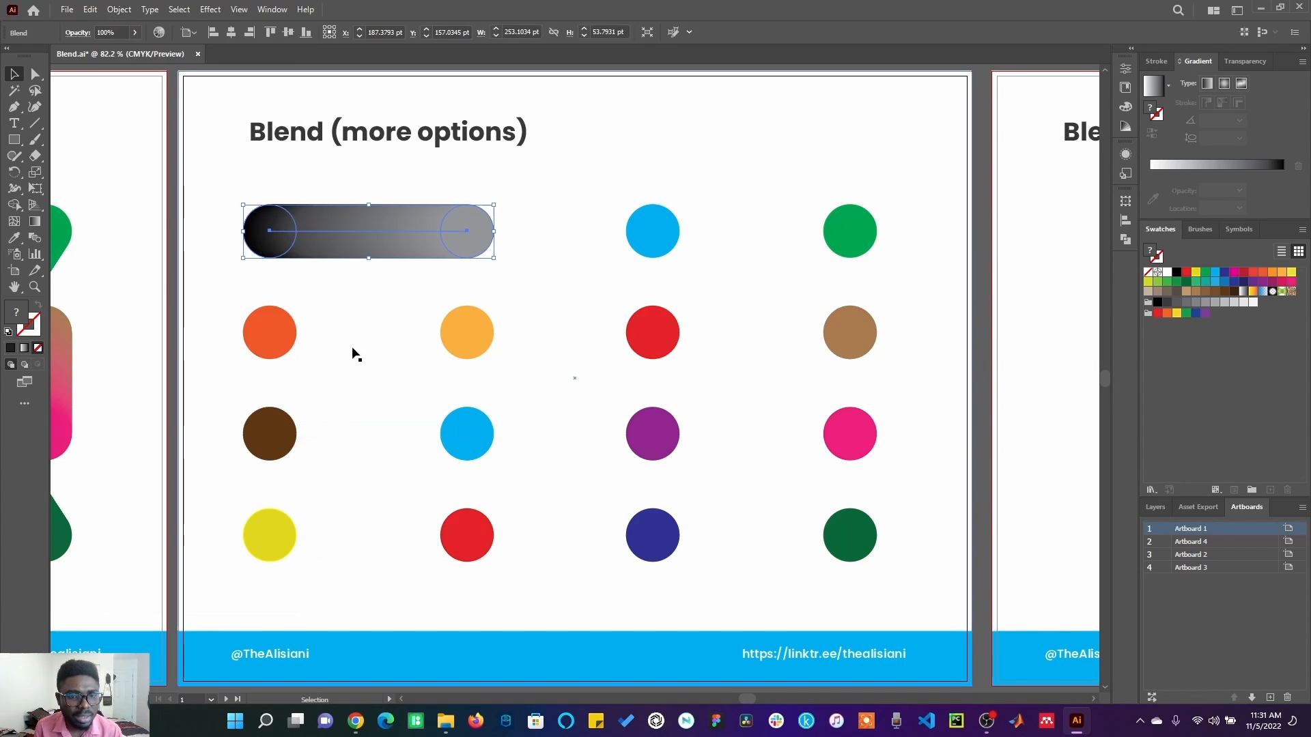
Expand the black-to-grey blend into separate shapes.
click(119, 9)
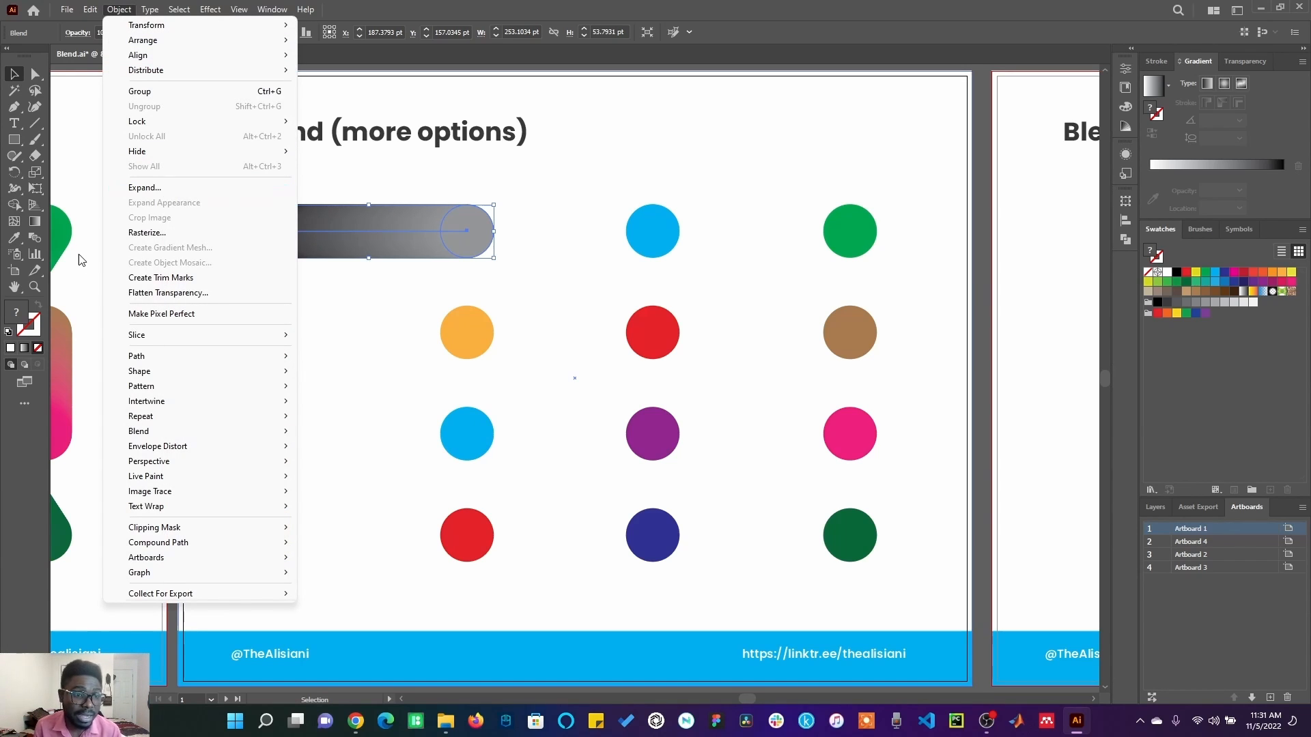
click(166, 188)
click(623, 438)
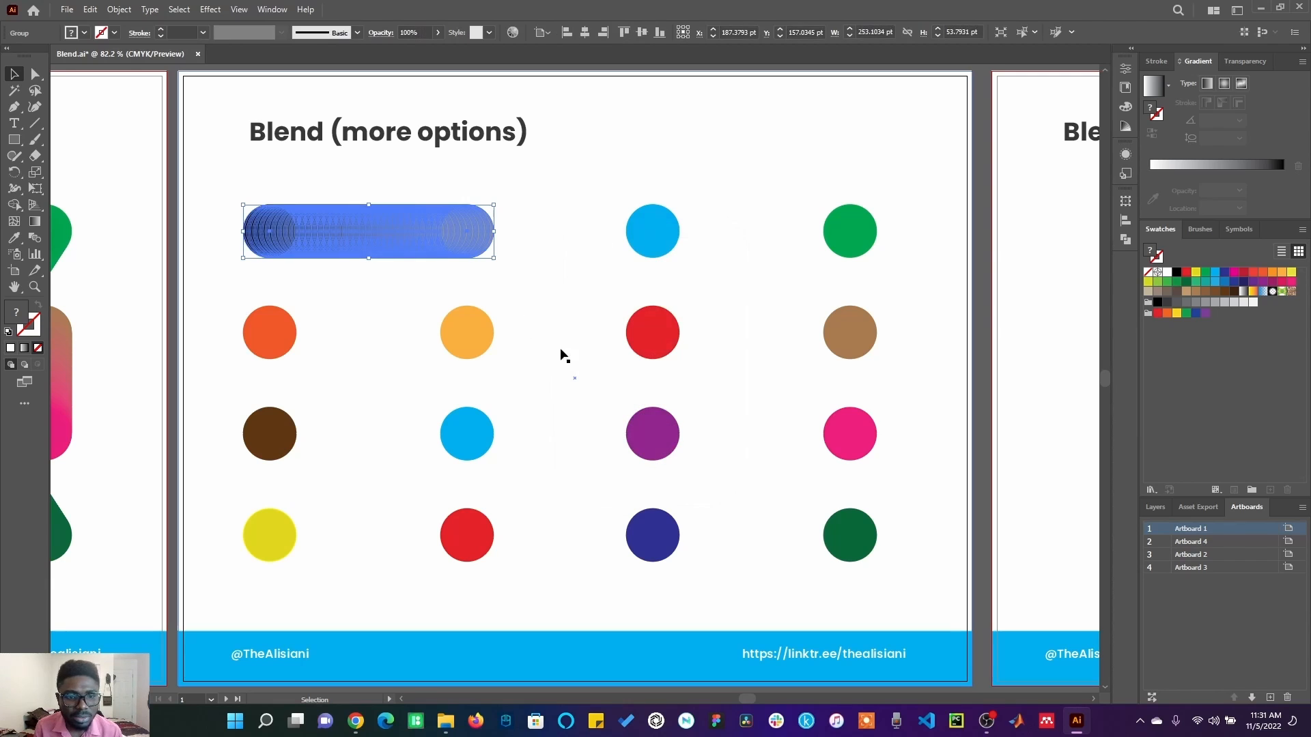
click(395, 176)
Ungroup the expanded black-to-grey shapes and move several individual circles out of the row.
click(324, 229)
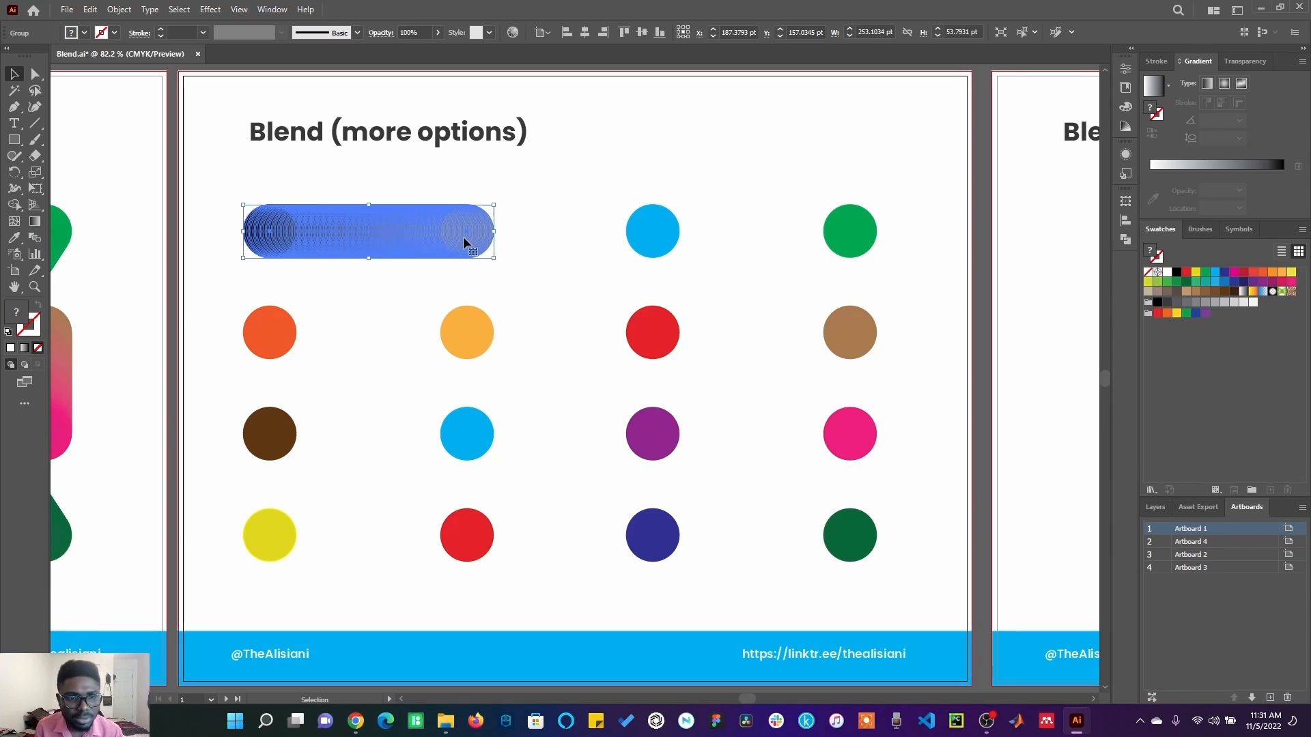
right_click(411, 241)
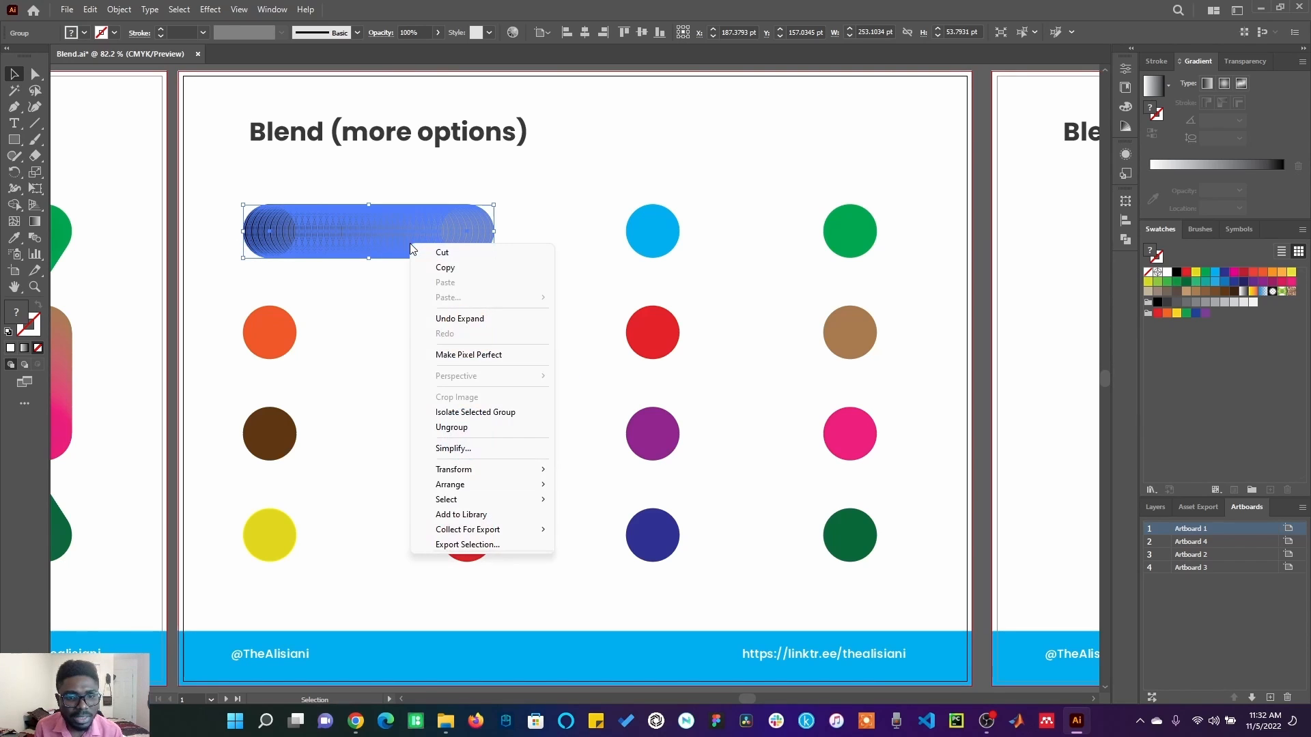
click(451, 427)
click(354, 326)
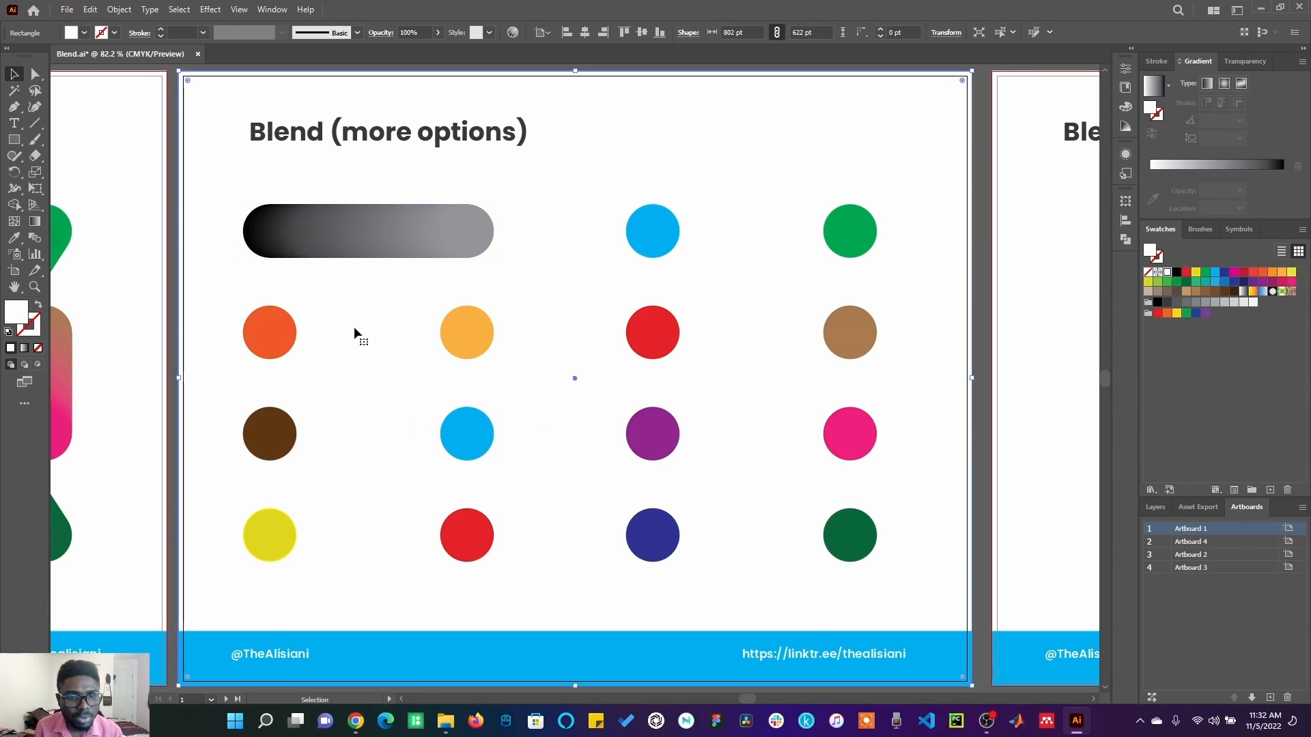
drag(352, 241, 265, 271)
mouse_move(257, 226)
mouse_down()
mouse_move(242, 262)
mouse_move(241, 237)
mouse_up()
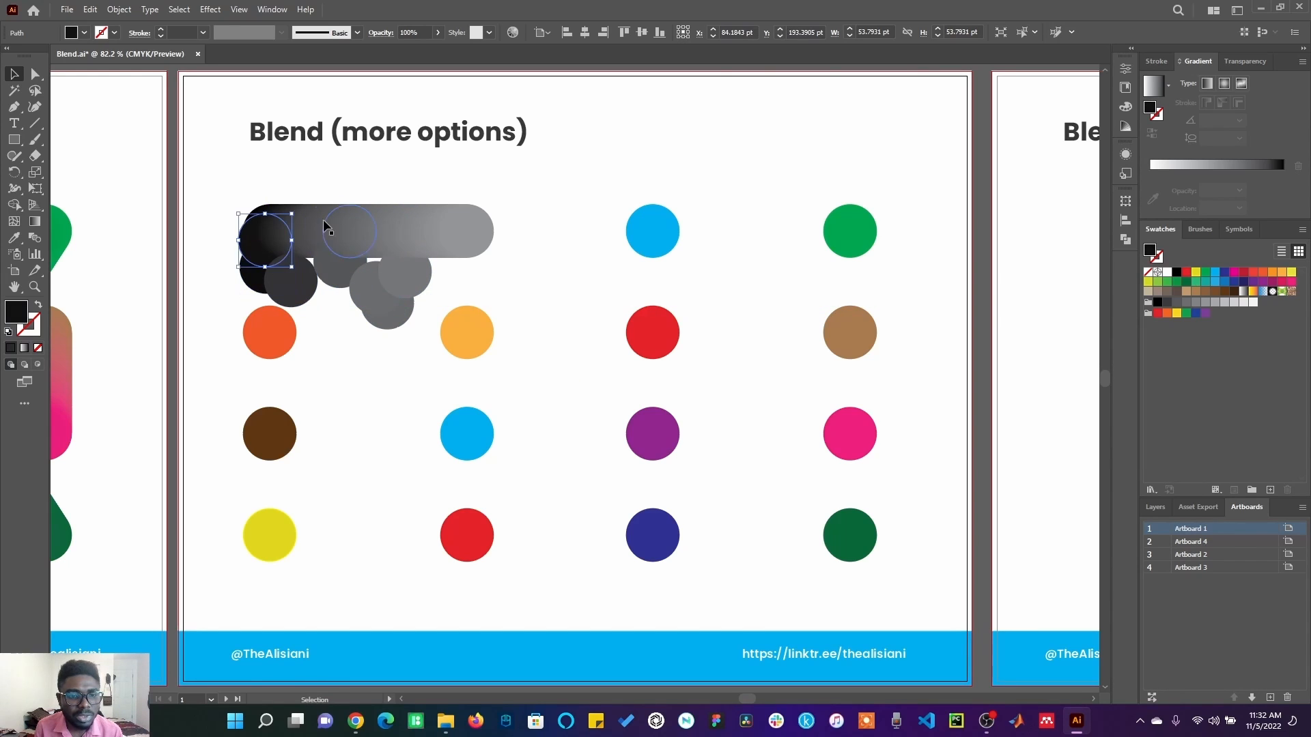
Move more individual circles of the ungrouped black-to-grey row slightly down so they overlap below it.
drag(332, 225, 331, 298)
drag(388, 231, 394, 255)
drag(416, 224, 418, 269)
drag(458, 221, 468, 248)
drag(424, 228, 408, 269)
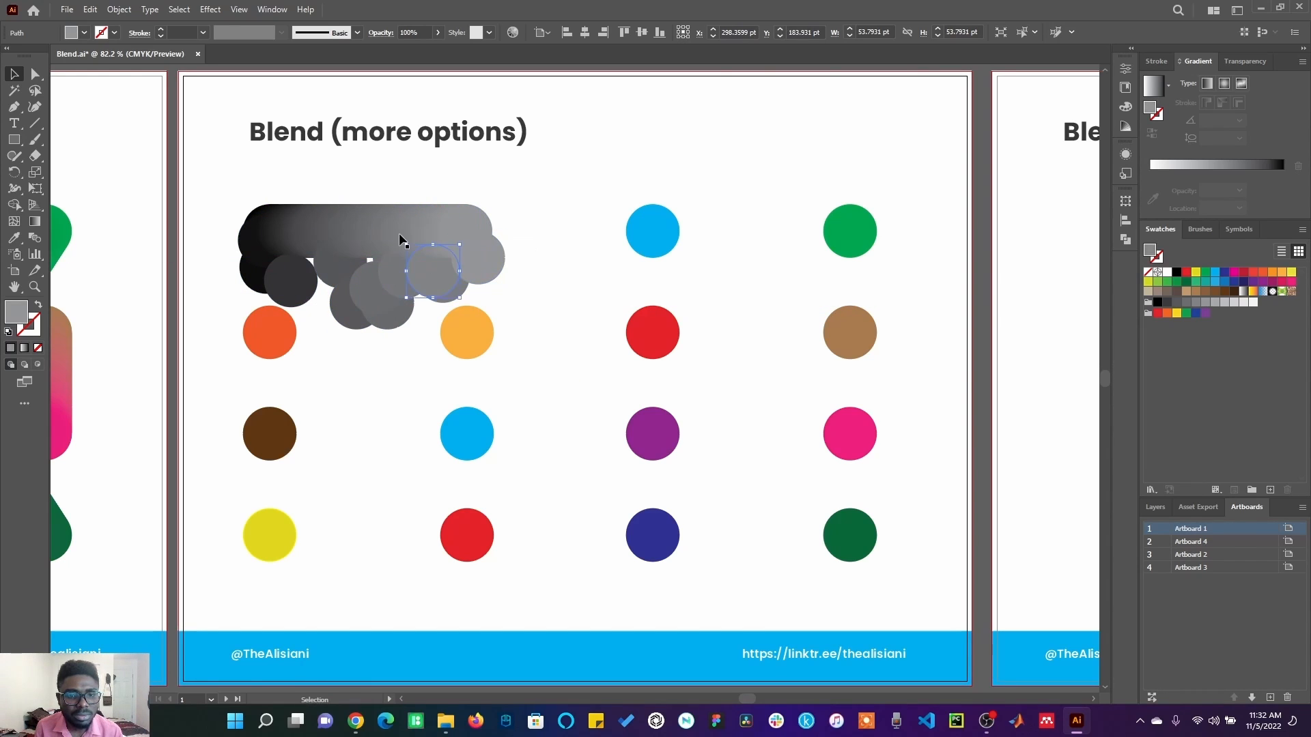
drag(364, 226, 352, 253)
drag(332, 210, 315, 250)
drag(303, 196, 306, 283)
key(ctrl+z)
drag(288, 223, 398, 254)
Expand the object and fill of the large multicolour blend on the "Blend tool" artboard, and deselect it.
scroll(340, 328, left, 6)
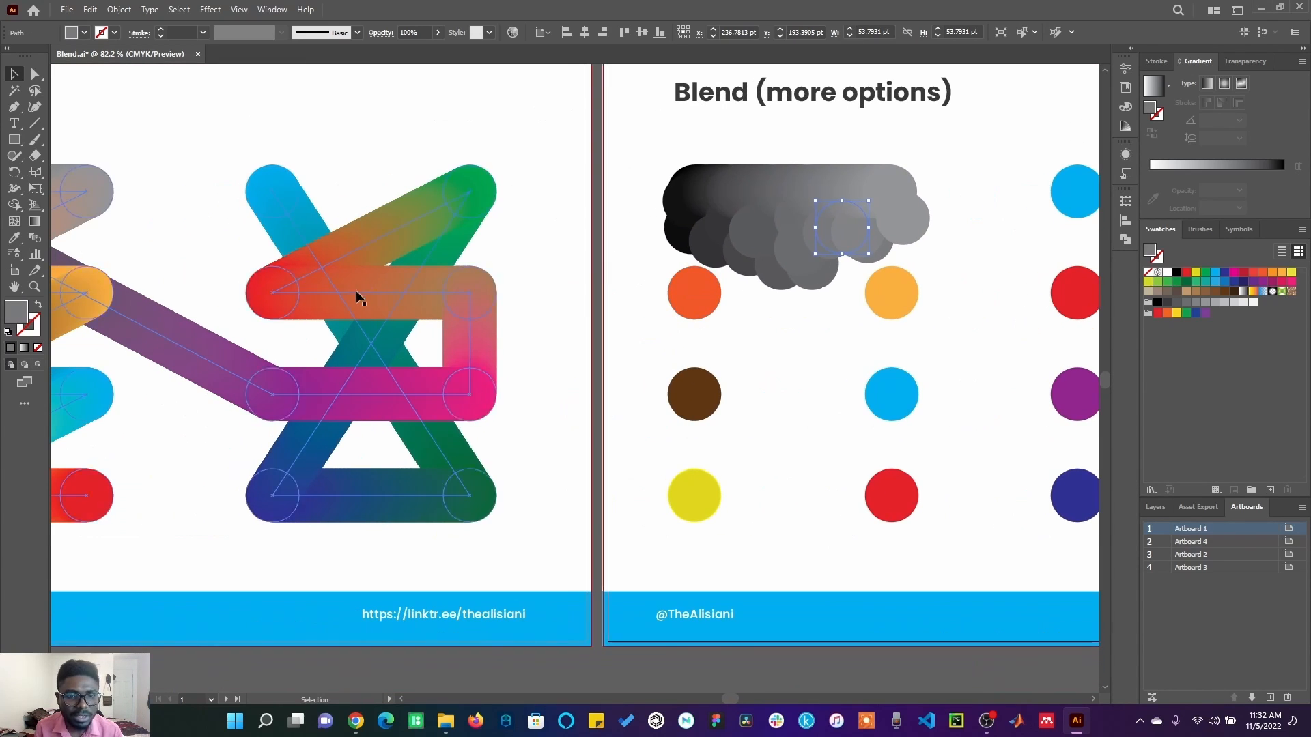
click(302, 276)
scroll(302, 275, left, 5)
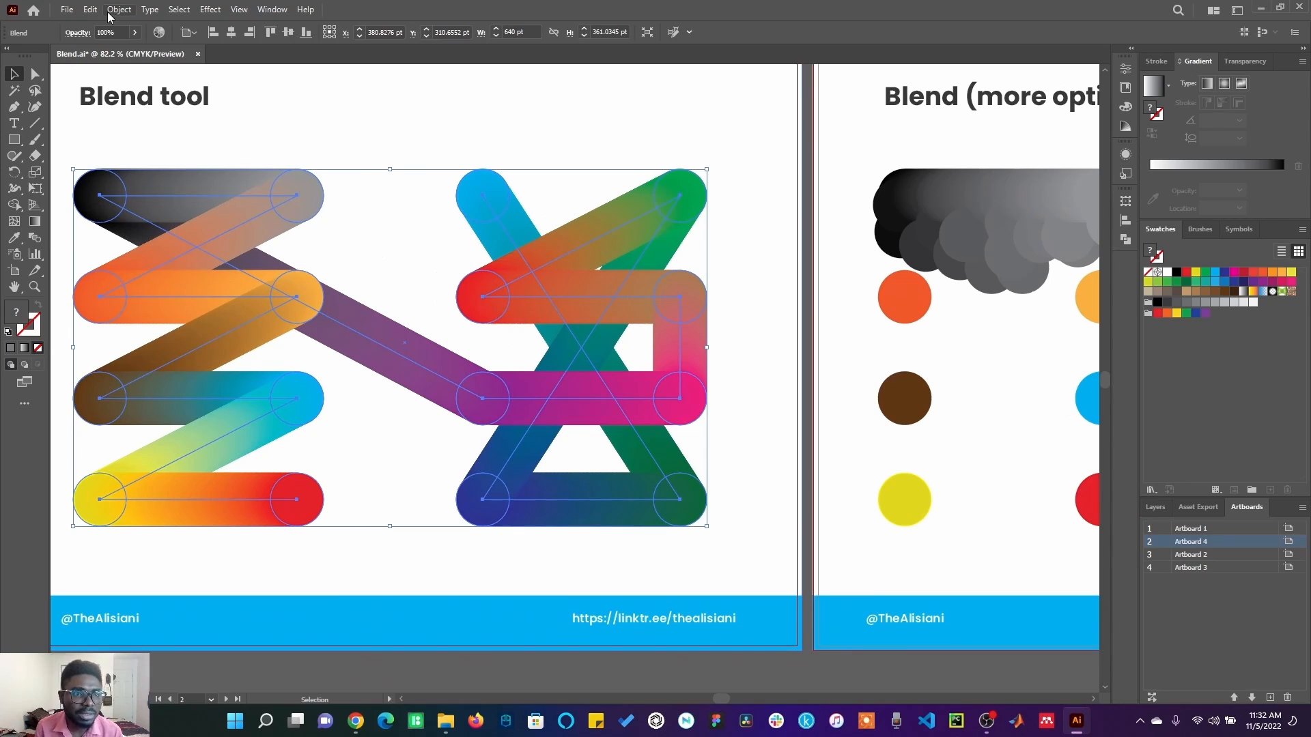
click(90, 9)
mouse_move(119, 9)
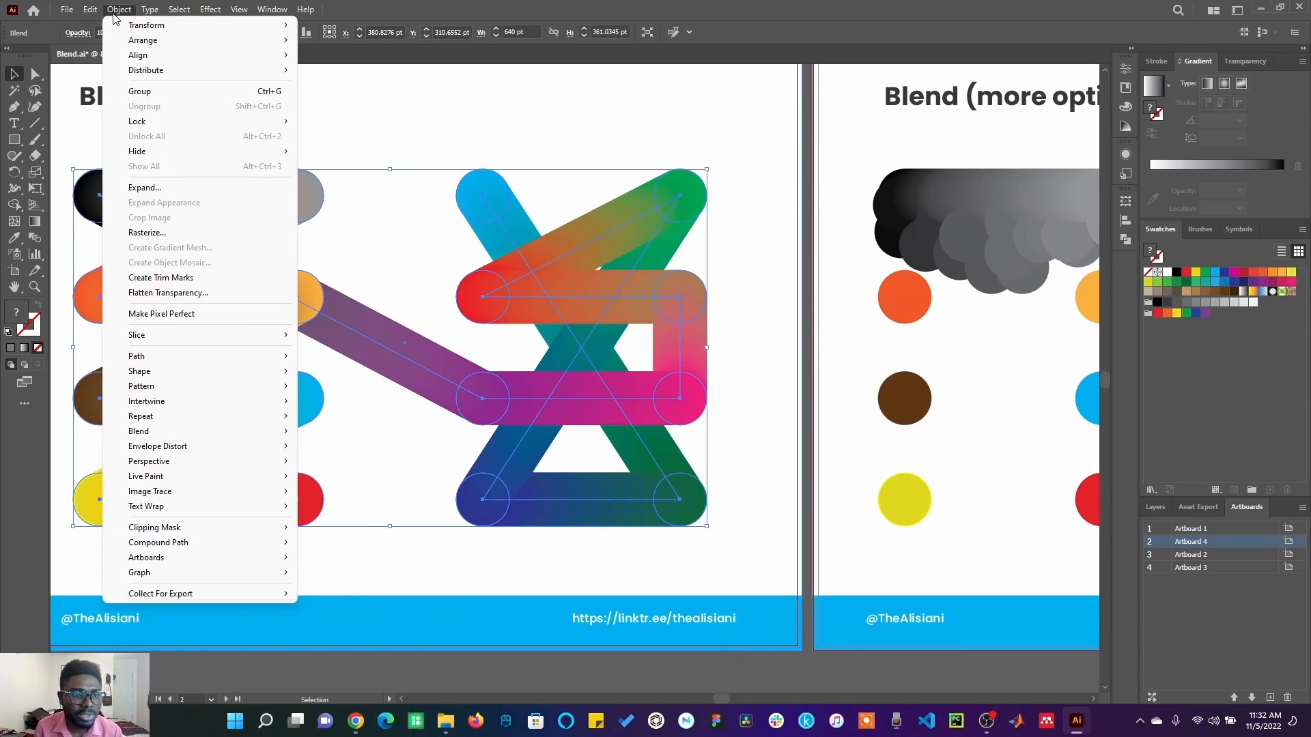
click(156, 192)
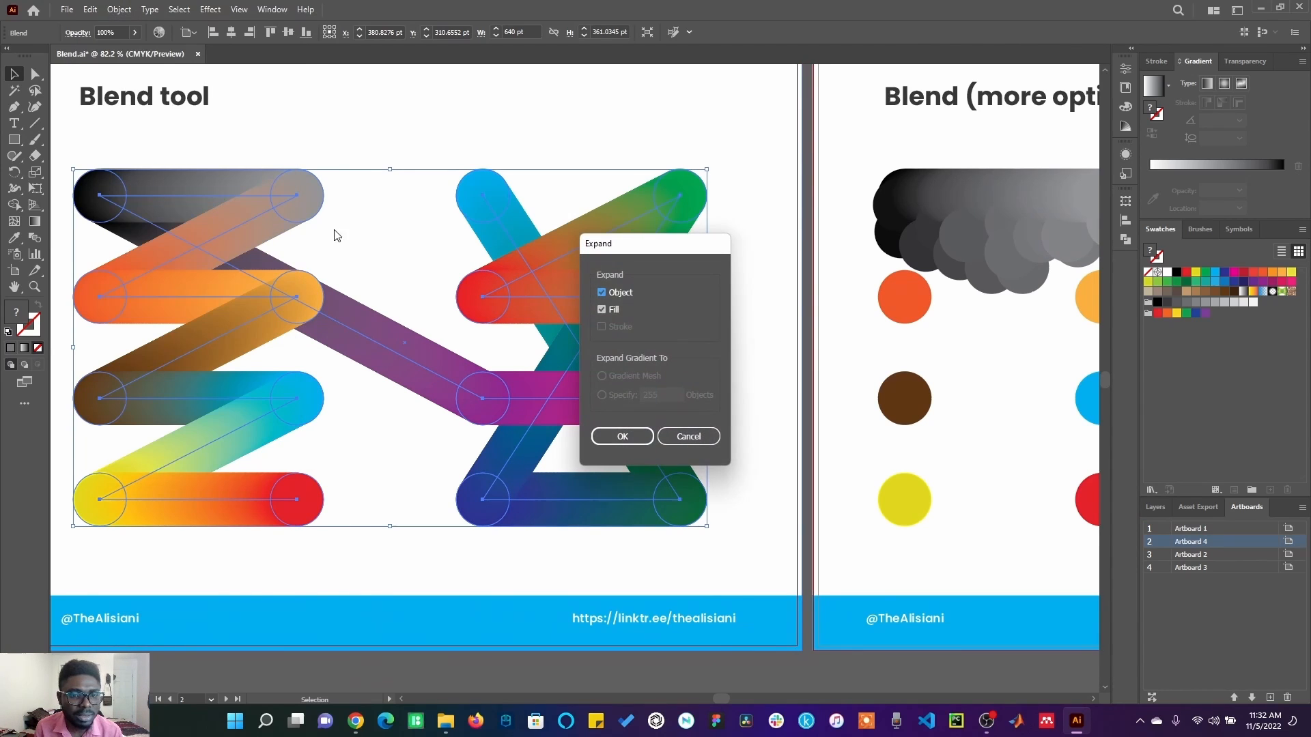
click(621, 437)
click(869, 539)
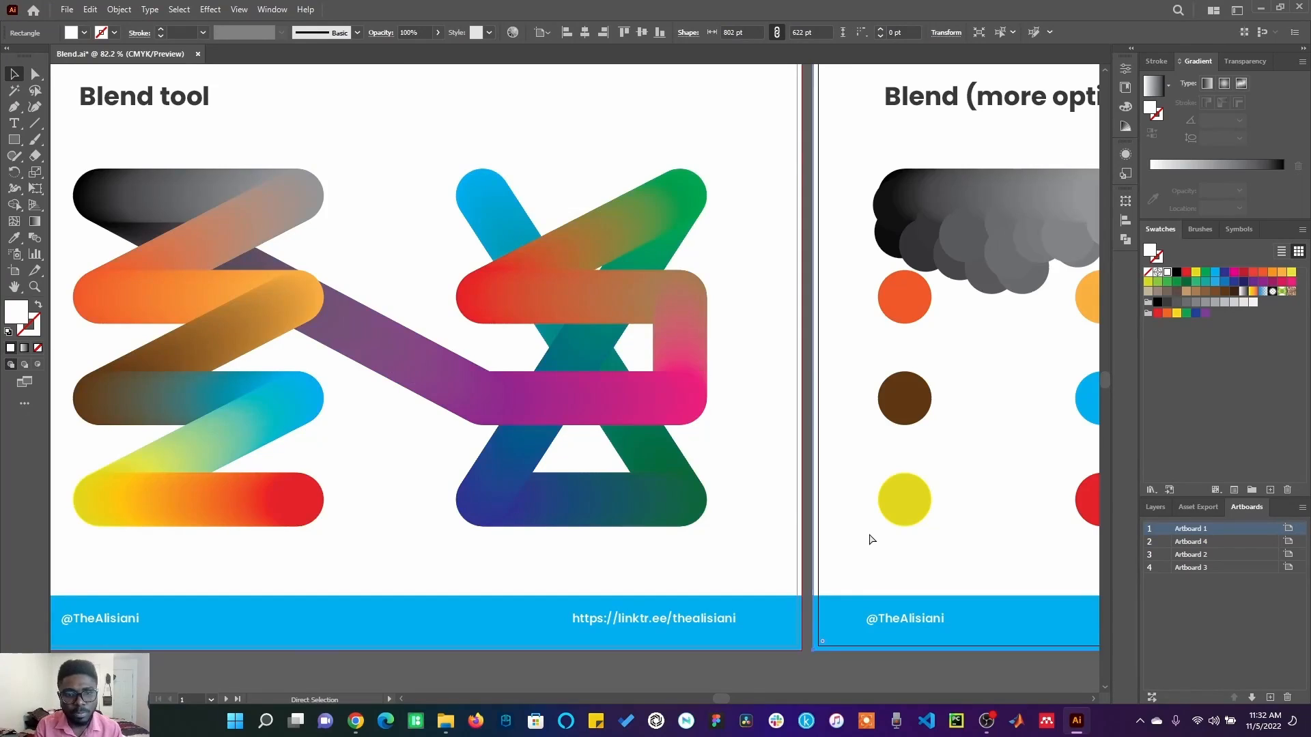
Select the brown and blue circles in the third row of "Blend (more options)" and set Smooth Color spacing with Align to Path orientation.
key(ctrl+0)
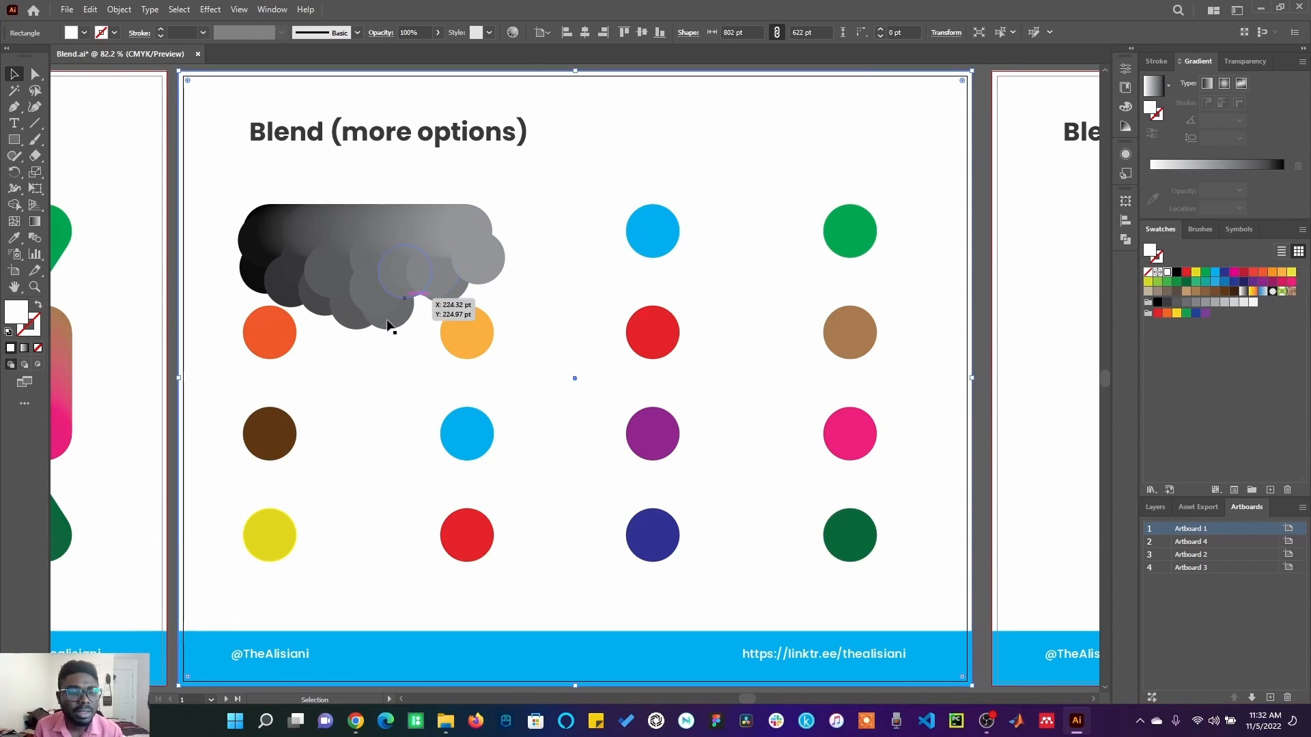
click(281, 445)
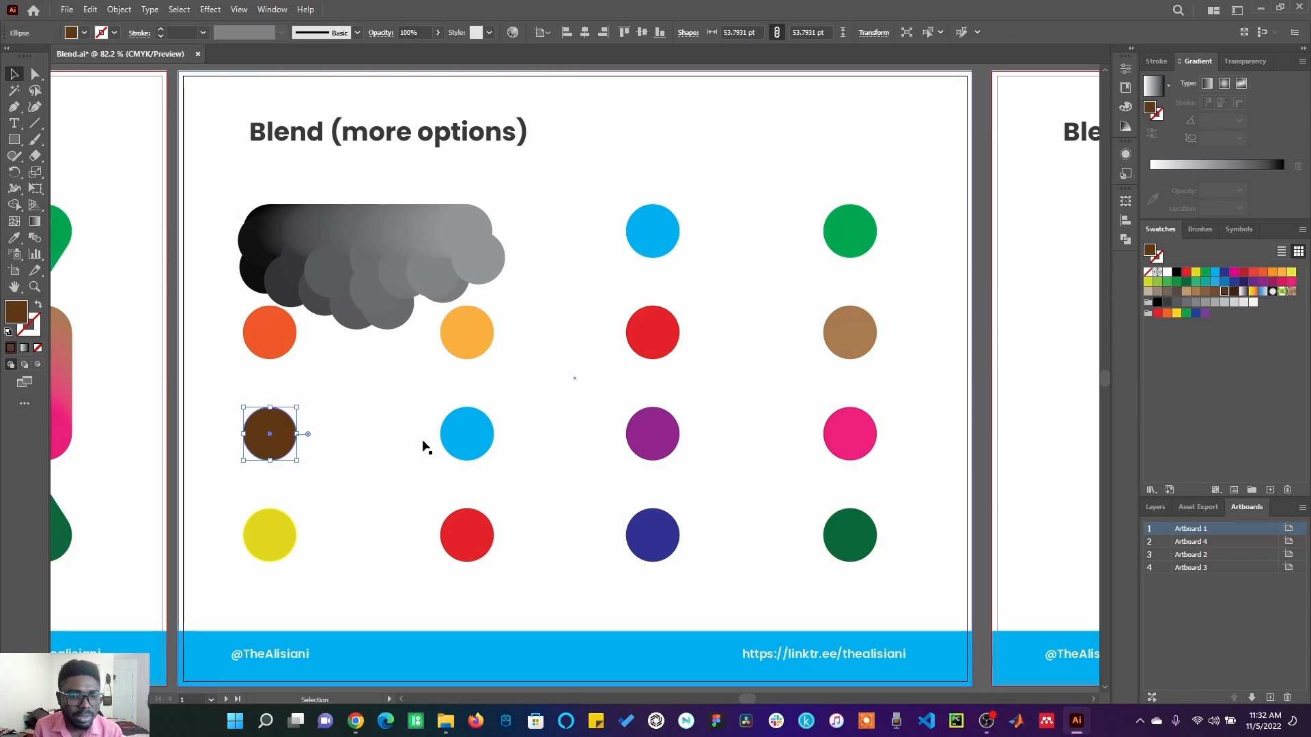
shift+click(468, 440)
click(91, 9)
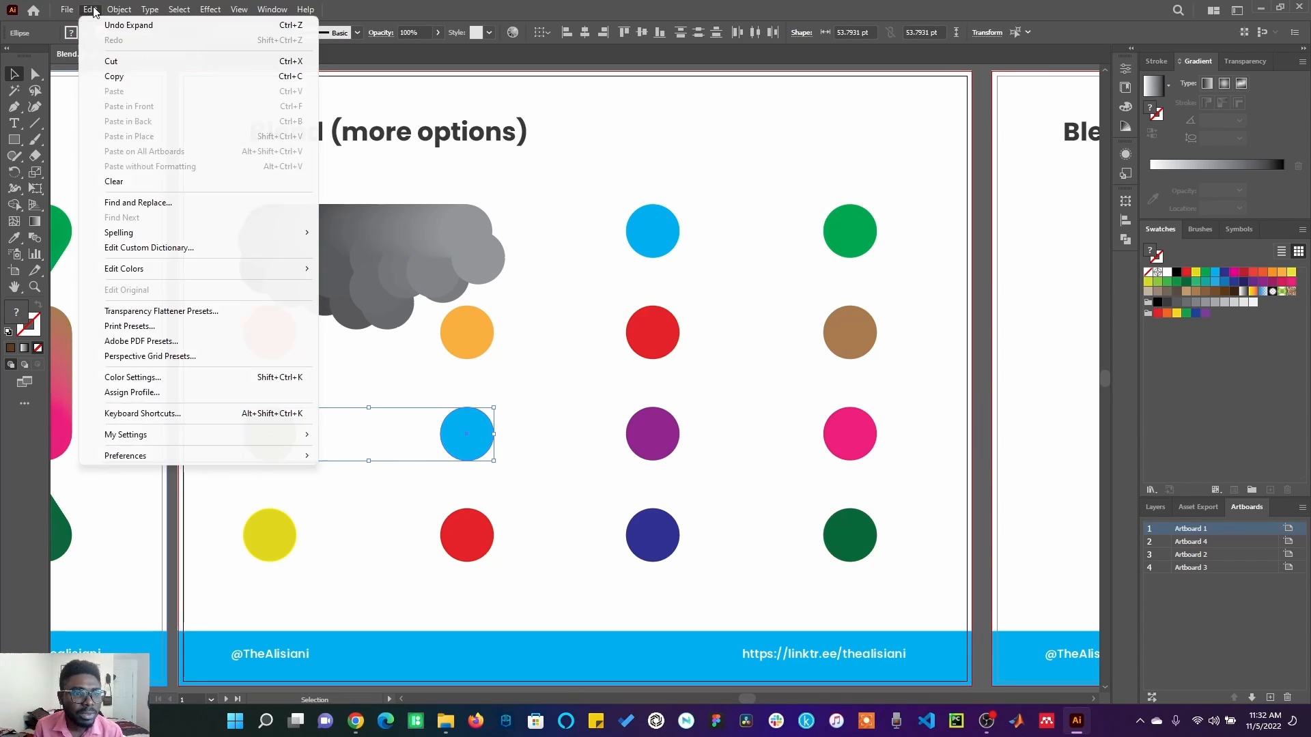
mouse_move(119, 10)
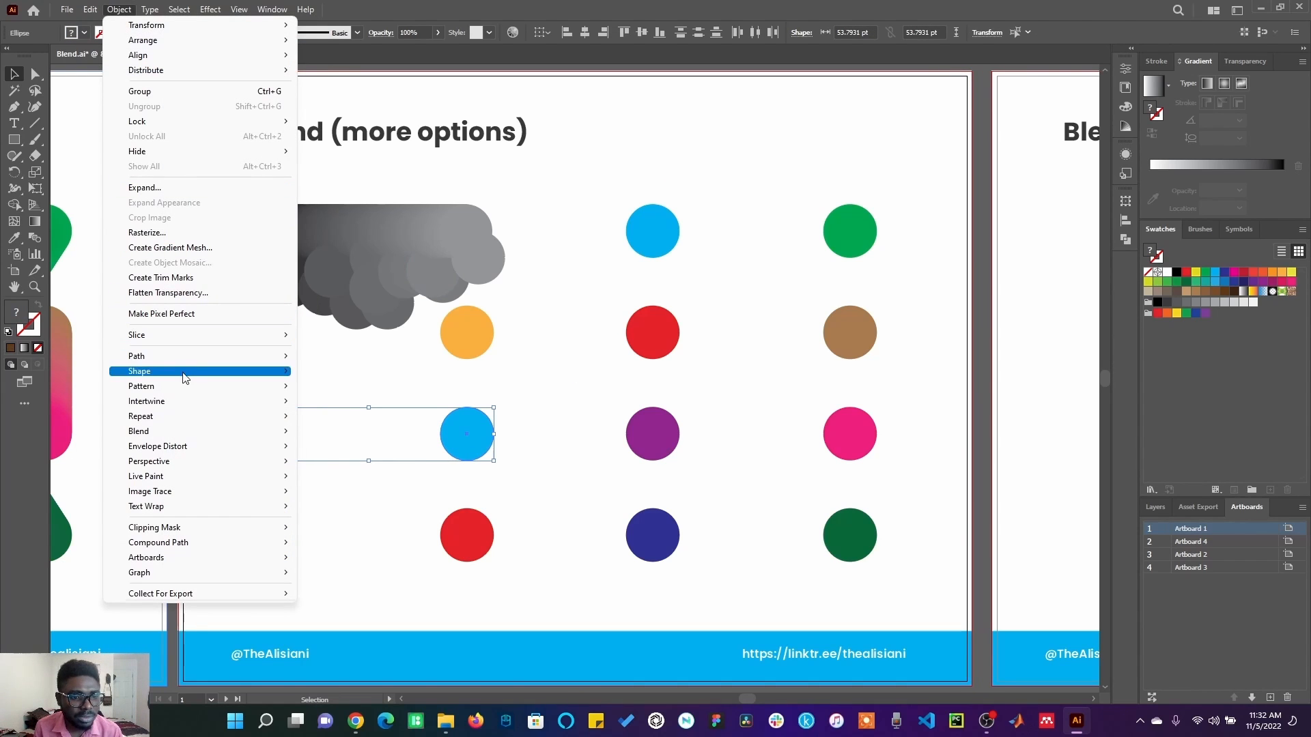
mouse_move(196, 434)
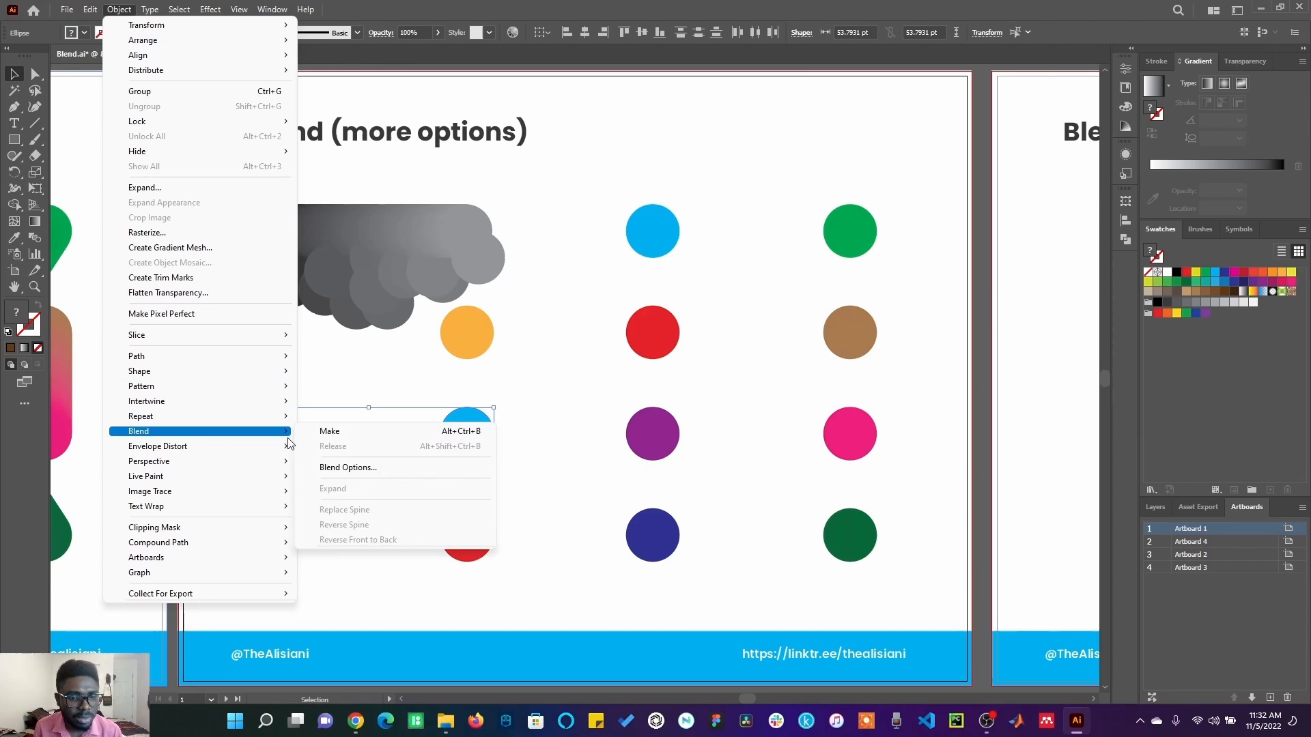
click(341, 469)
click(871, 305)
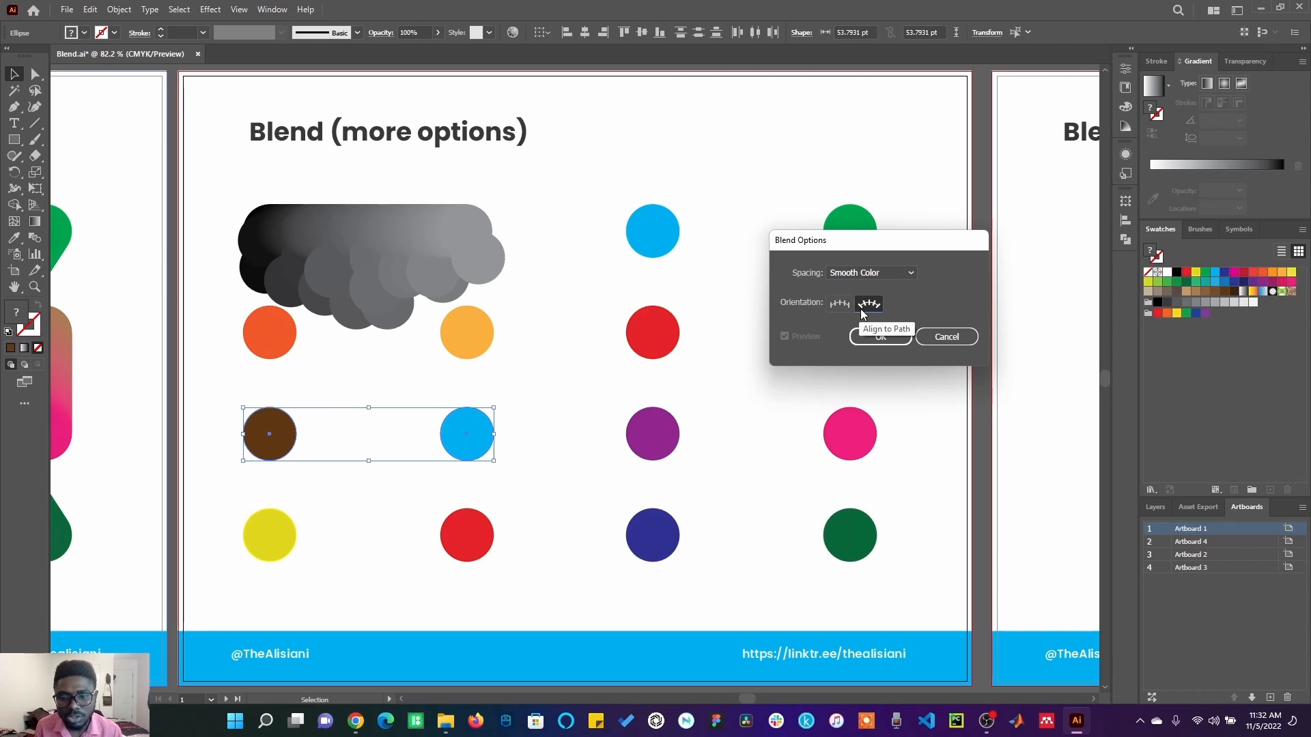
click(880, 337)
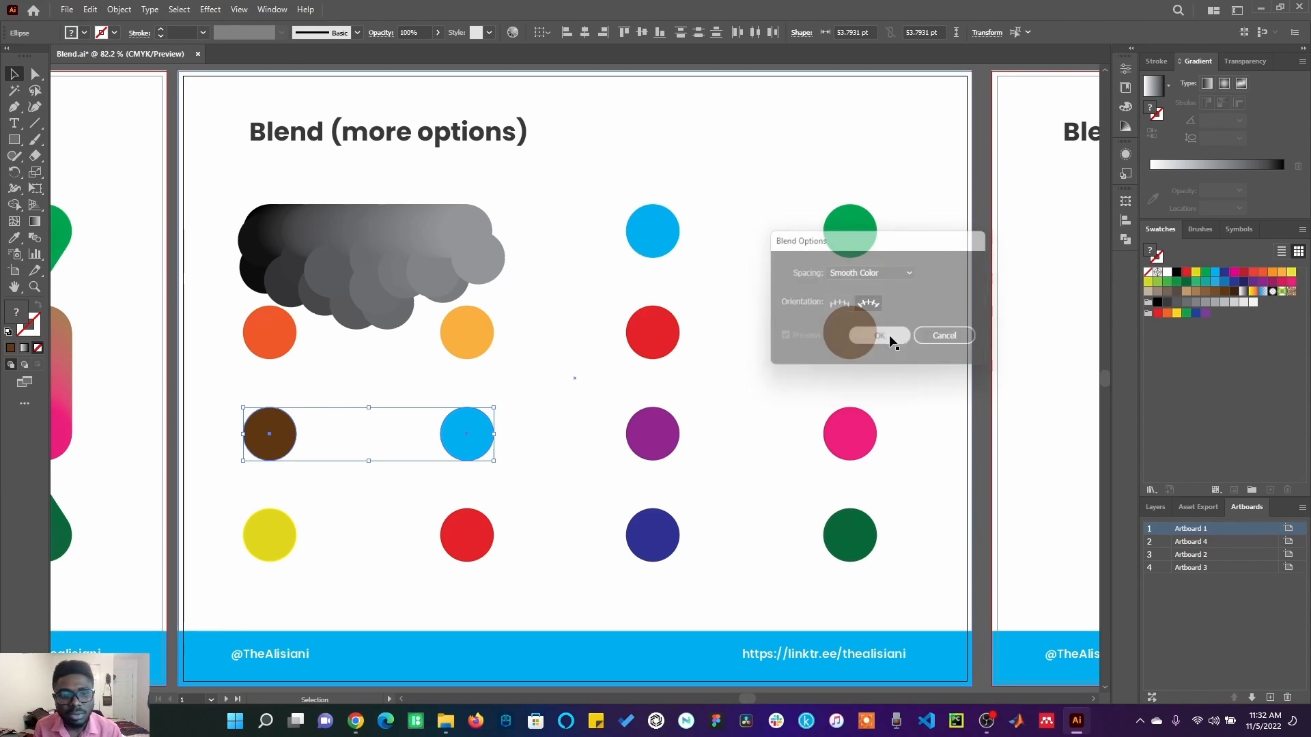
Make a blend from the selected brown and blue circles.
click(117, 9)
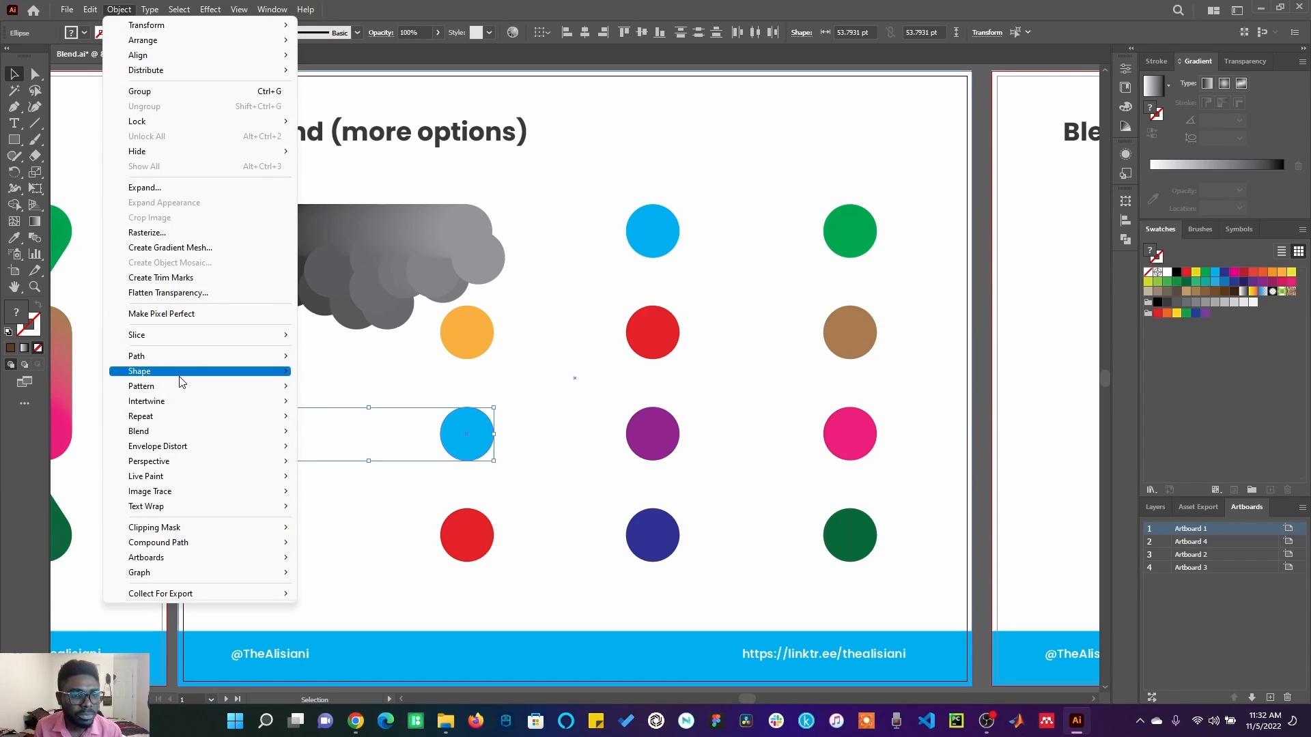
mouse_move(266, 431)
click(321, 431)
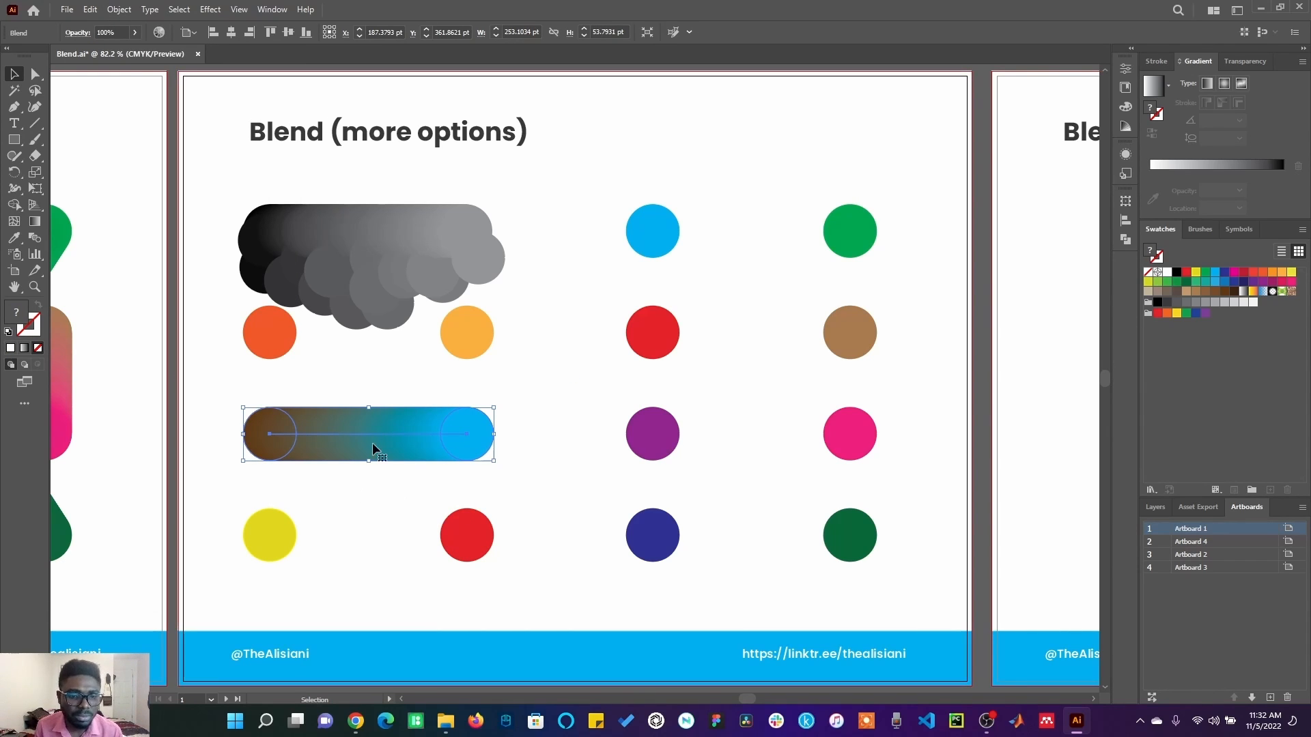
Expand the object and fill of the brown-to-blue blend and ungroup the resulting shapes.
click(123, 9)
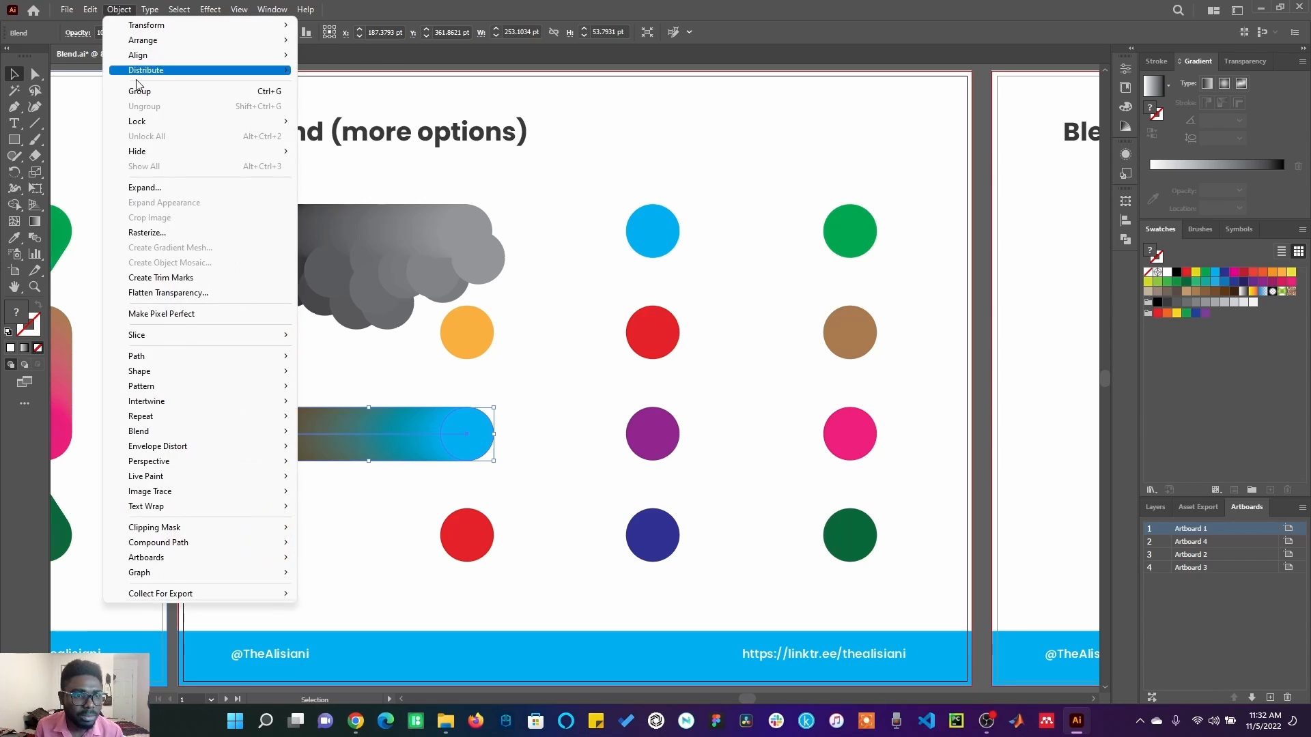
click(147, 187)
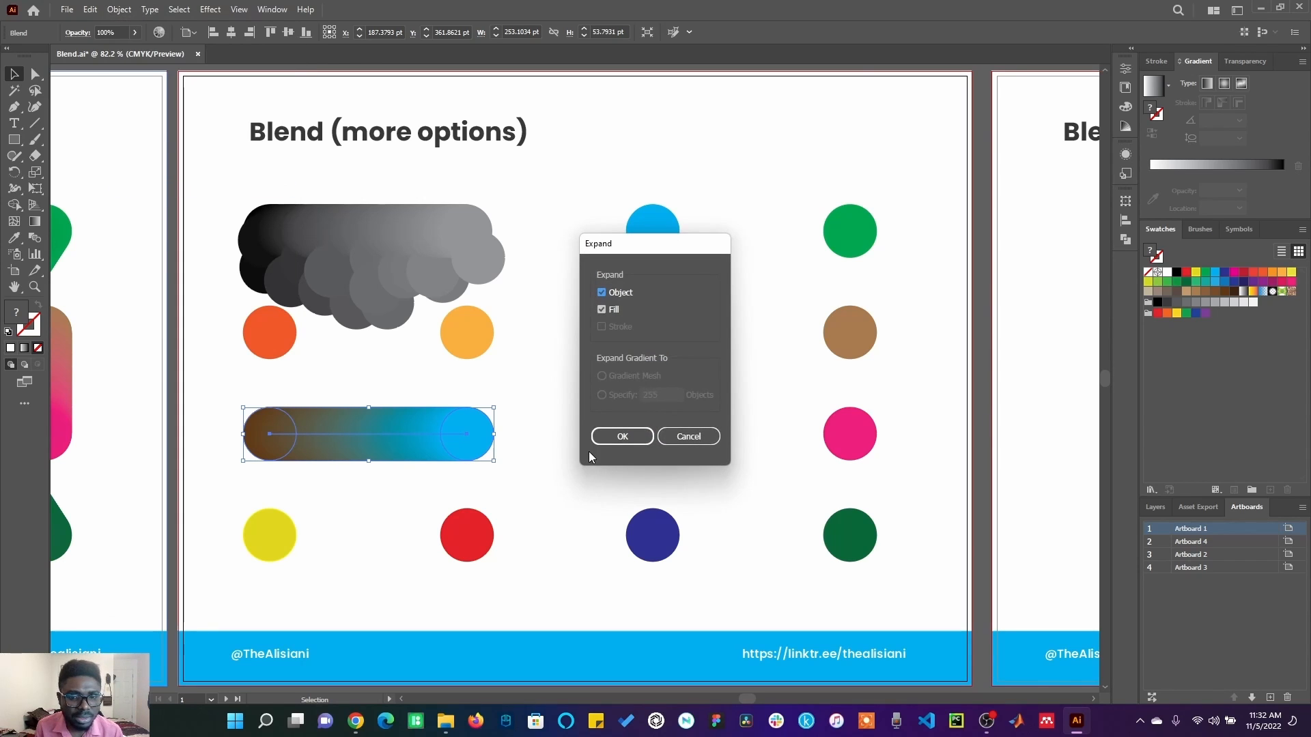
click(622, 436)
right_click(406, 428)
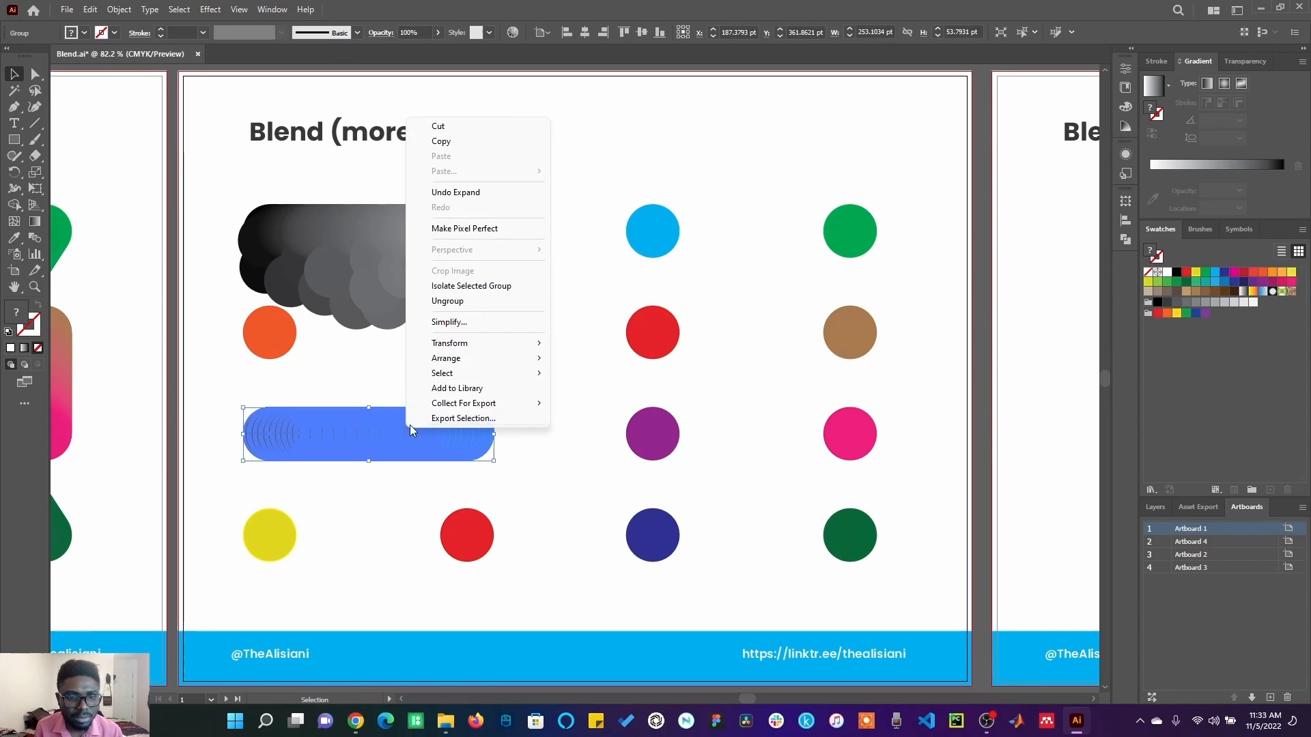
click(463, 301)
Move several individual circles of the brown-to-blue row slightly down out of line.
click(524, 427)
drag(368, 451, 307, 473)
mouse_move(281, 436)
mouse_down()
mouse_move(283, 458)
mouse_move(269, 451)
mouse_up()
drag(324, 422, 329, 437)
drag(359, 432, 363, 437)
drag(391, 433, 394, 458)
mouse_move(419, 434)
mouse_down()
mouse_move(419, 455)
mouse_move(439, 443)
mouse_up()
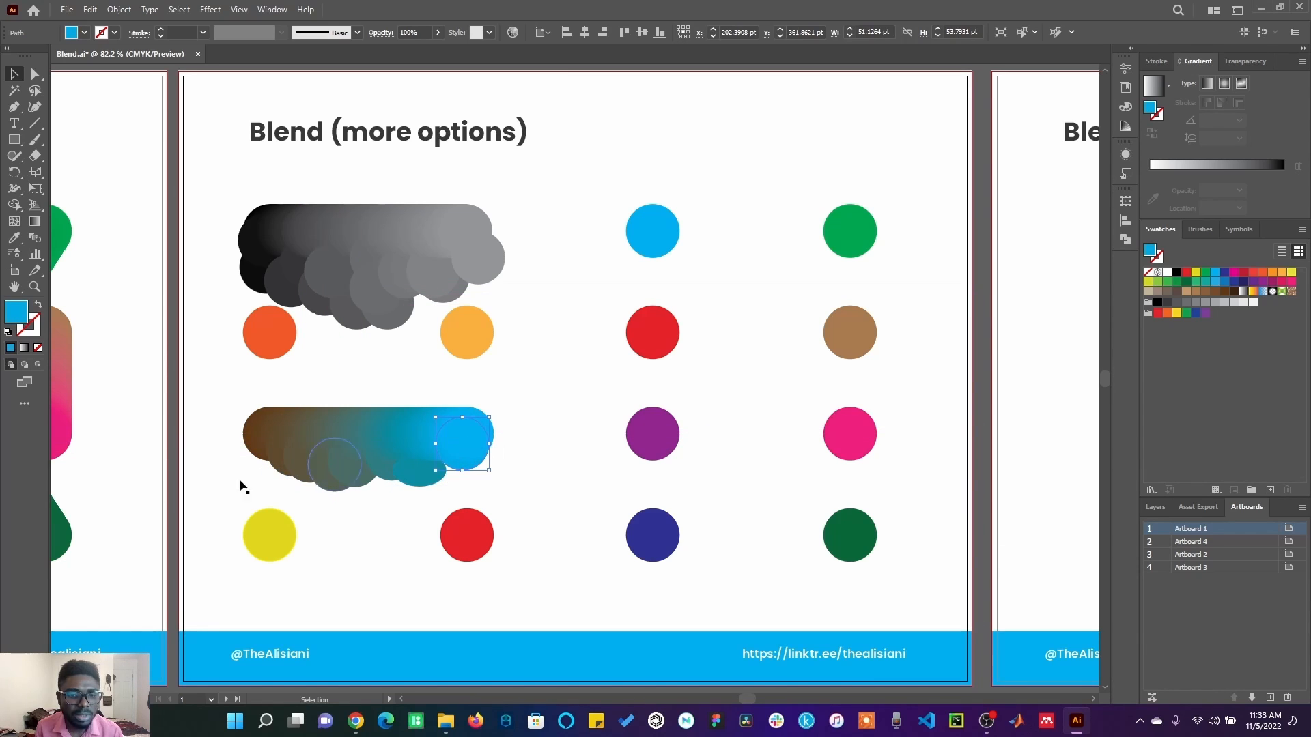
Select the blue and green circles in the top row and set blend spacing to 4 Specified Steps with Align to Page orientation.
click(651, 236)
shift+click(853, 229)
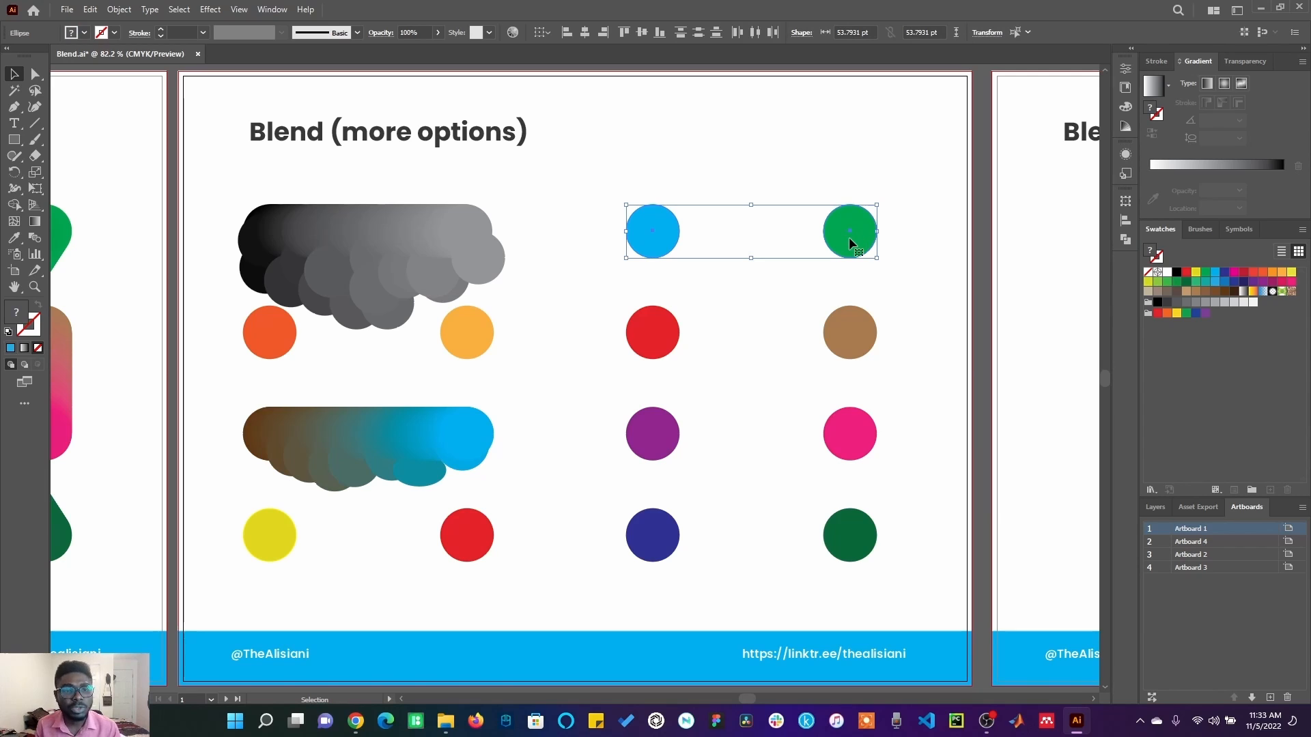
click(116, 11)
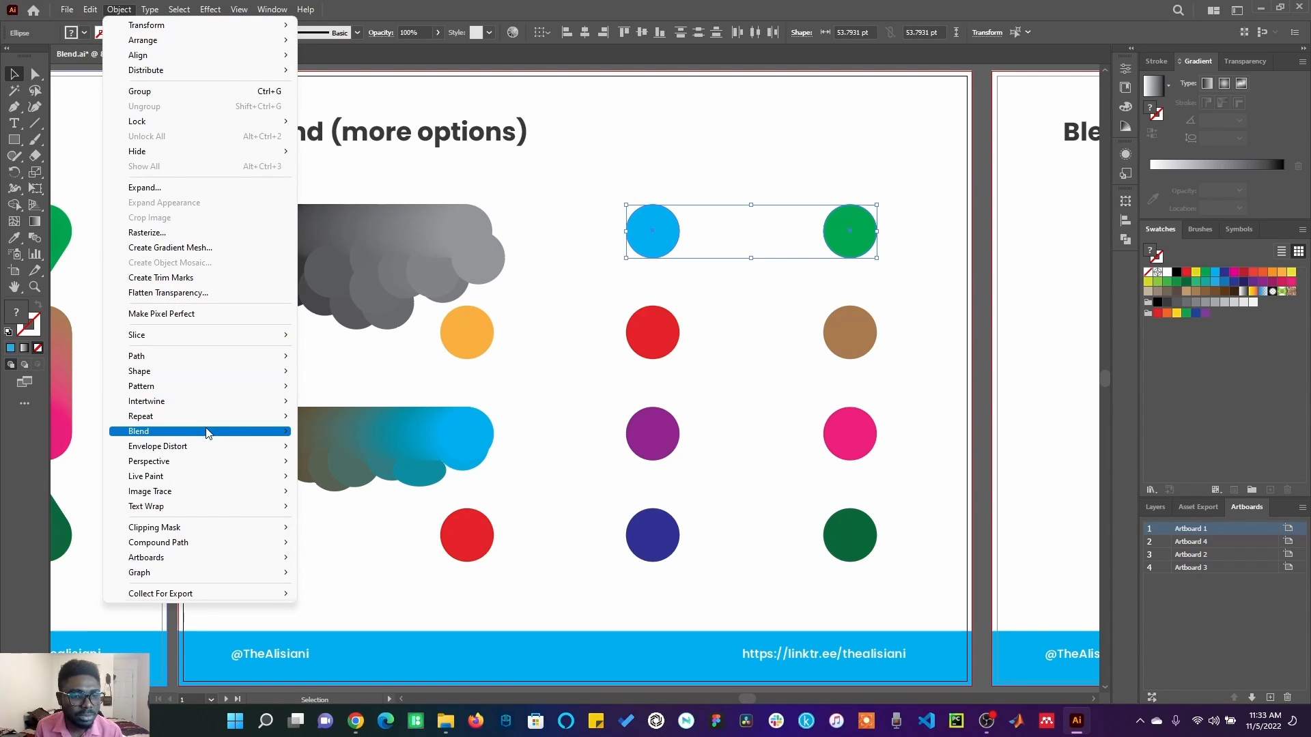
mouse_move(212, 431)
click(384, 469)
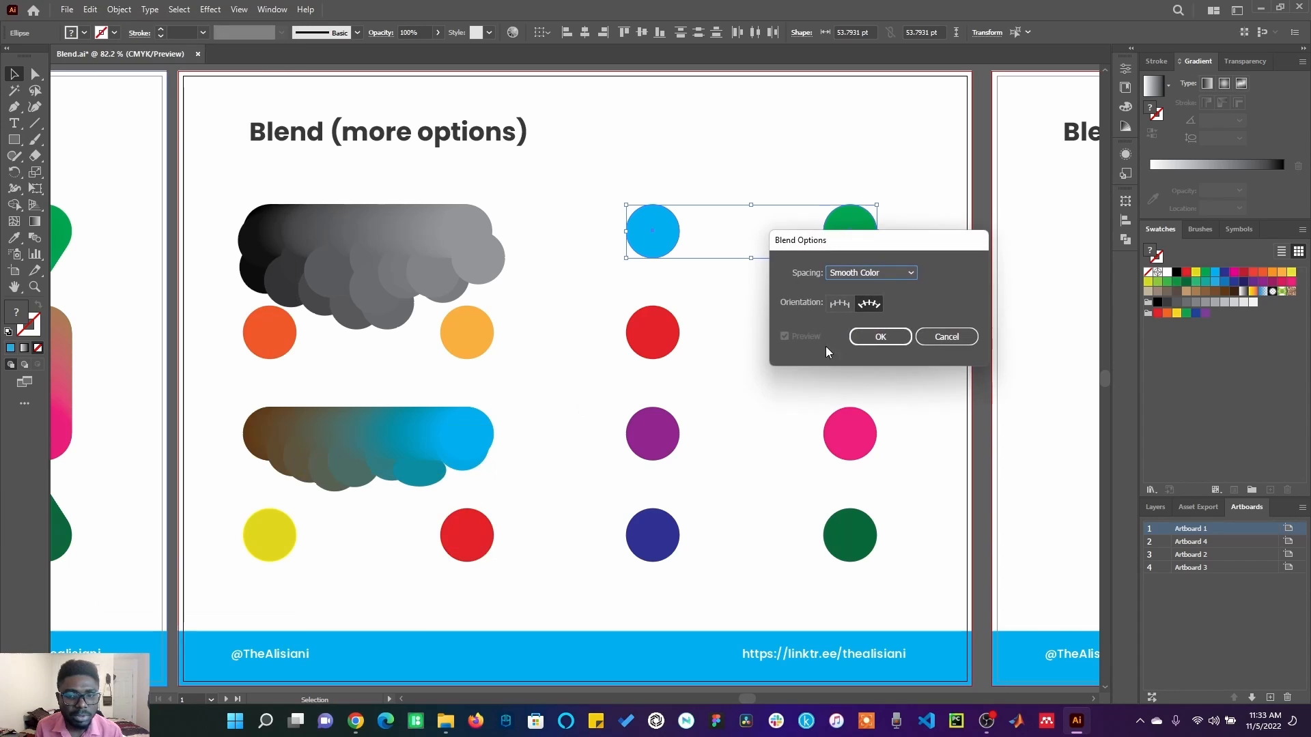
click(891, 271)
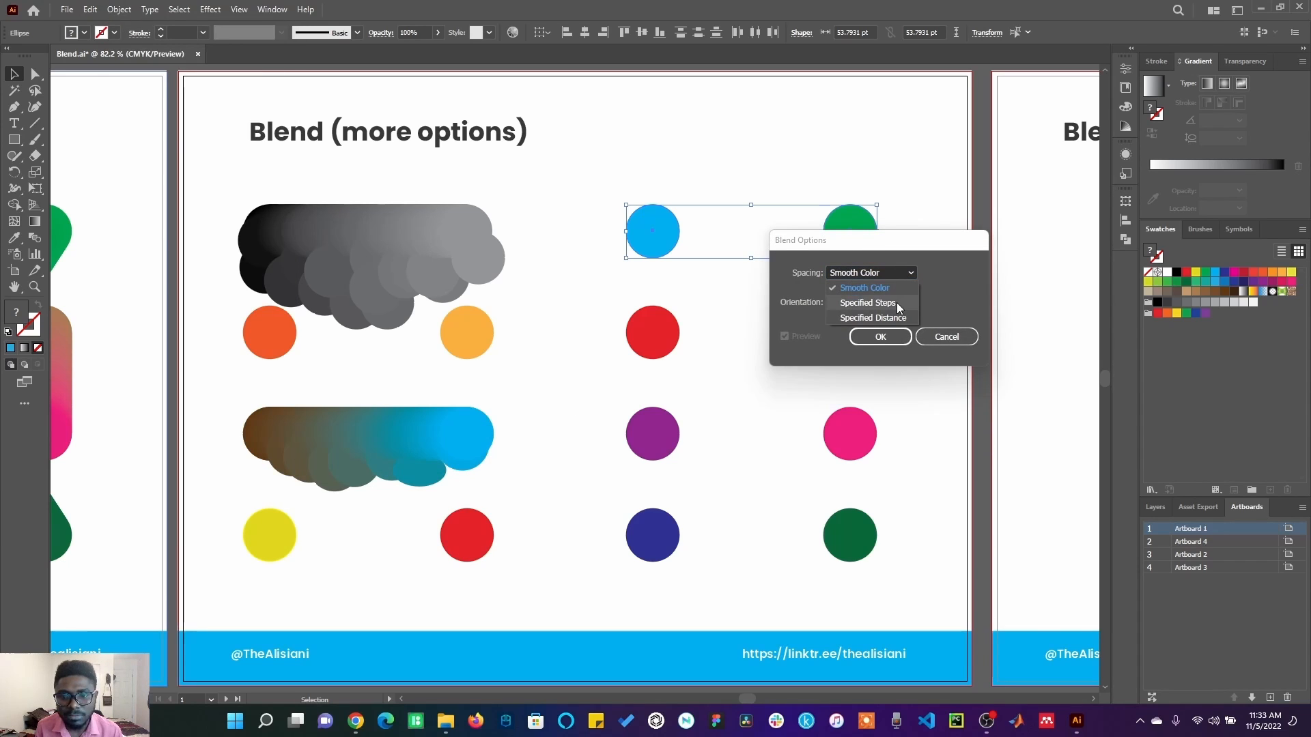
click(896, 302)
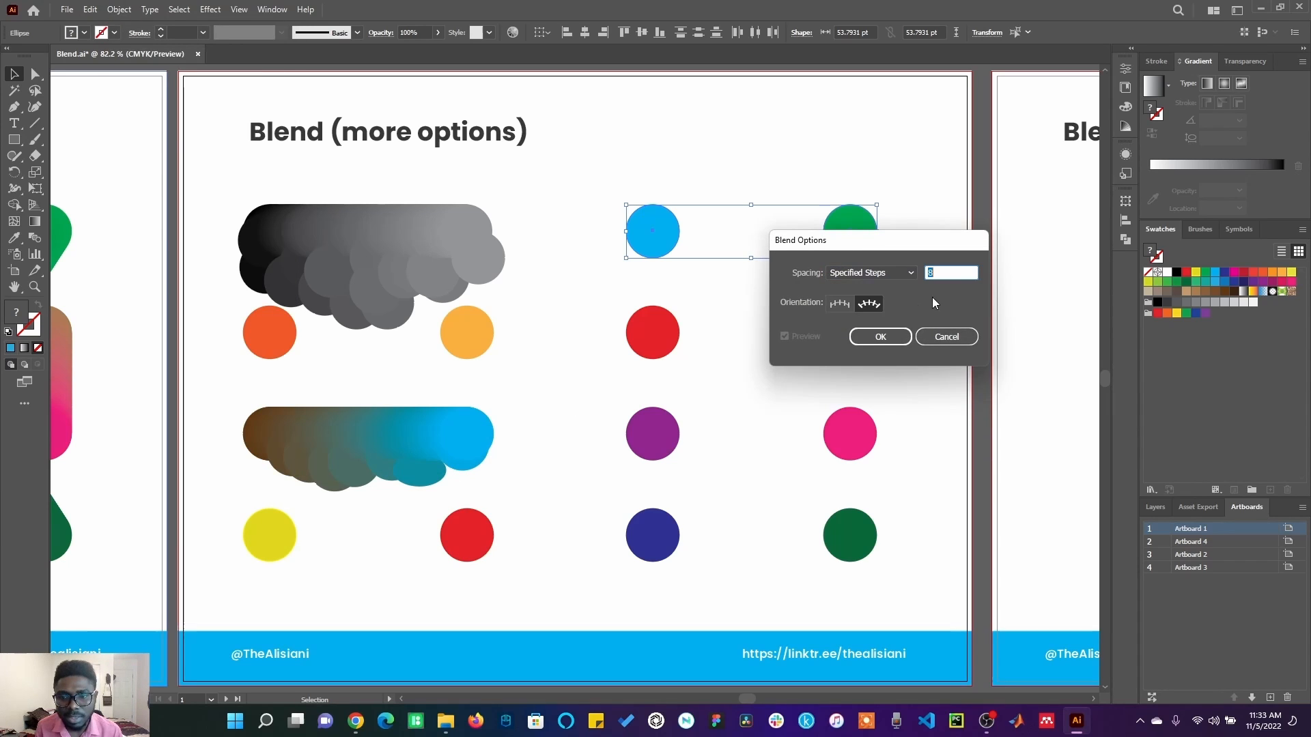
click(846, 303)
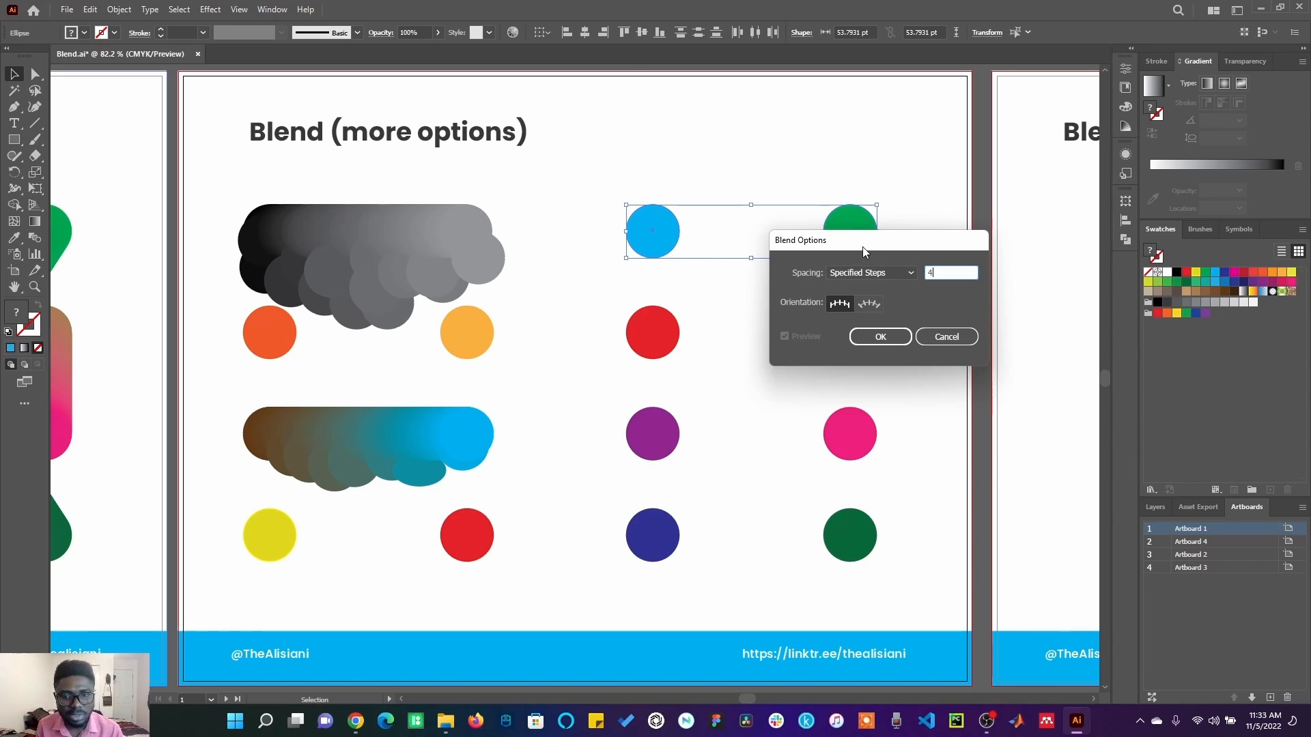
click(886, 337)
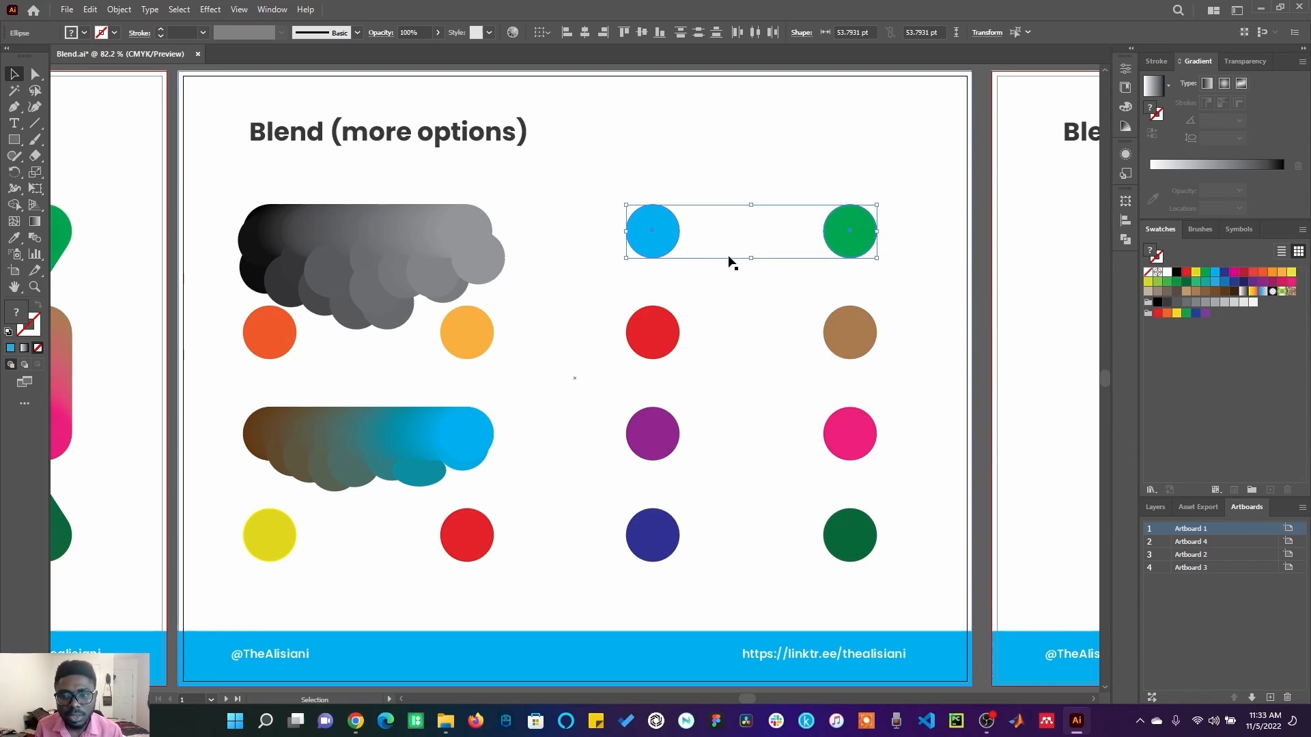
Make a blend from the selected blue and green circles.
click(120, 11)
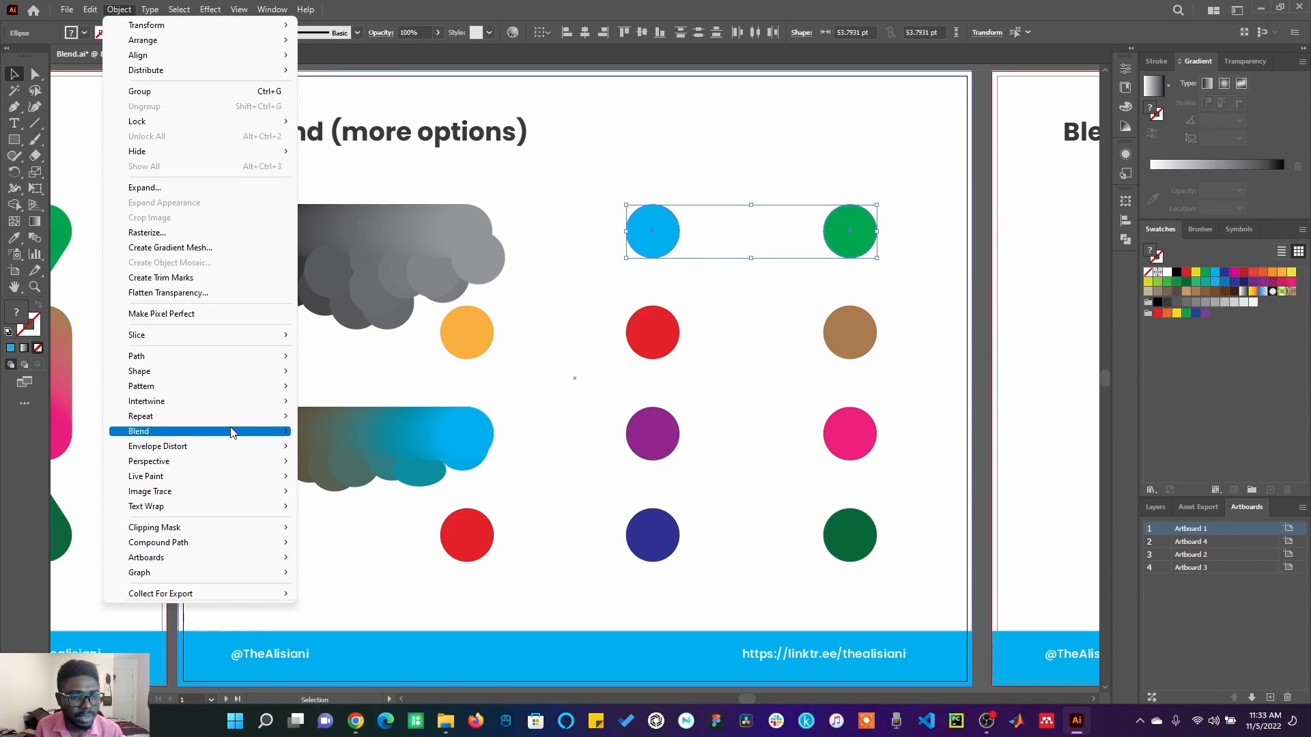
mouse_move(231, 433)
click(331, 432)
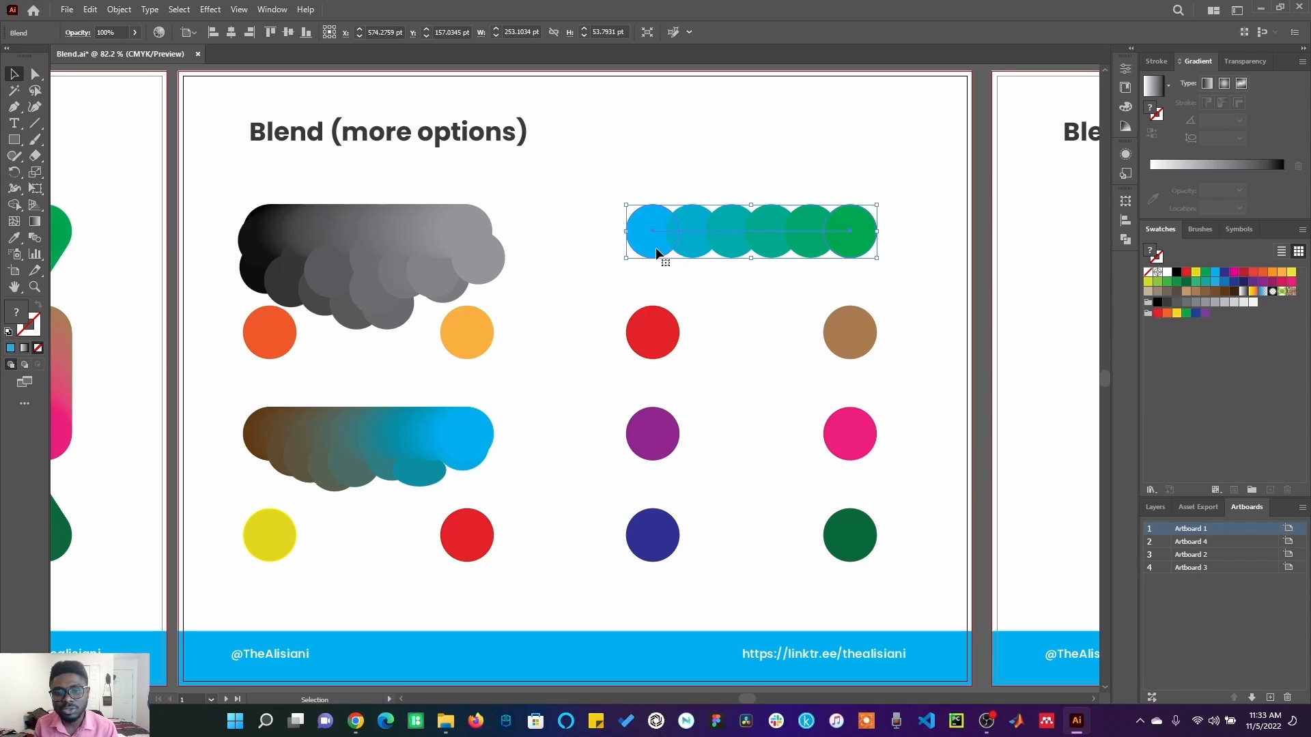
Expand the blue-to-green blend, ungroup its circles and select the third circle on its own.
click(122, 10)
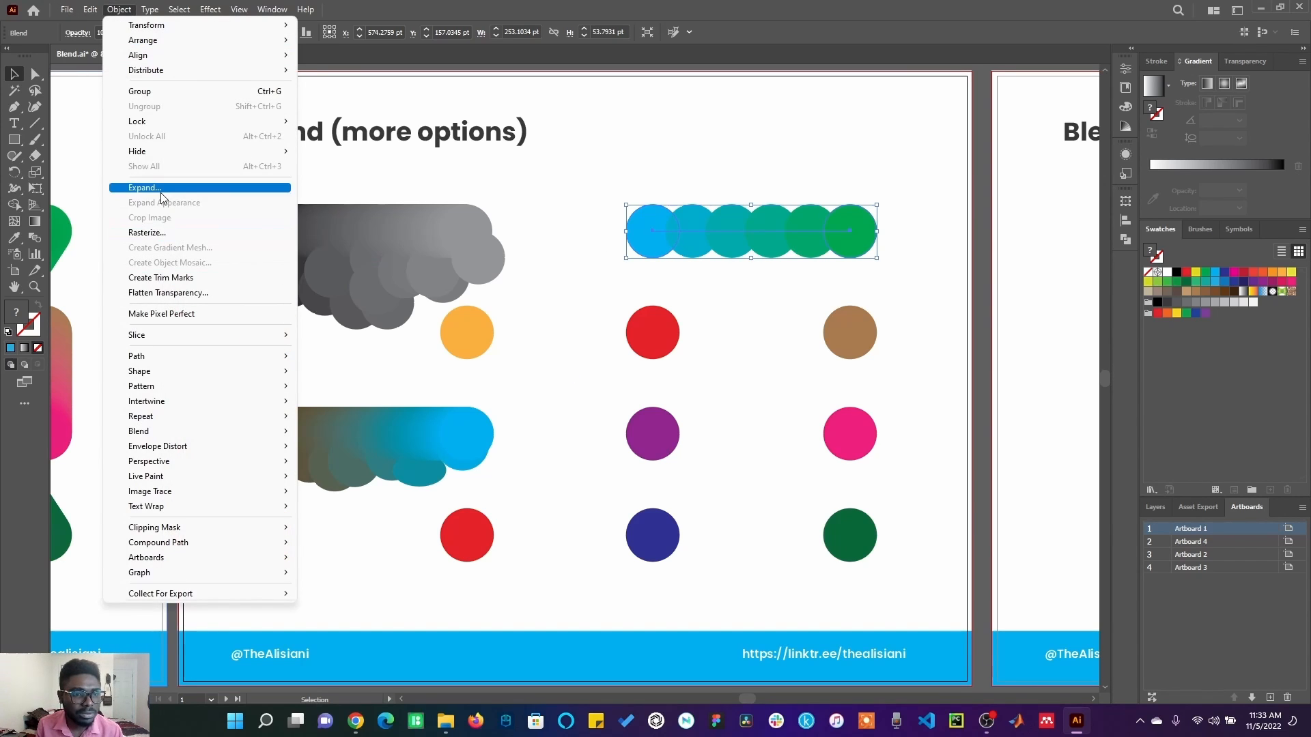
click(159, 187)
click(628, 443)
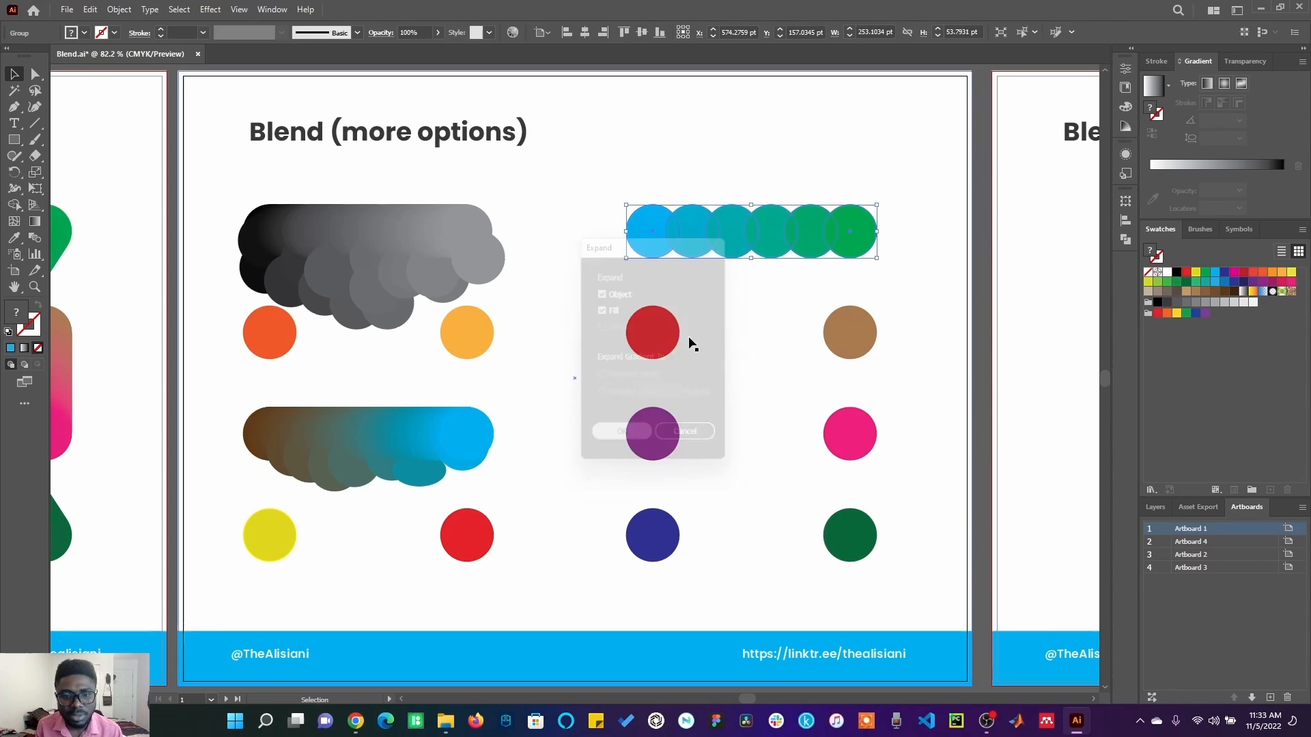
right_click(739, 232)
click(785, 419)
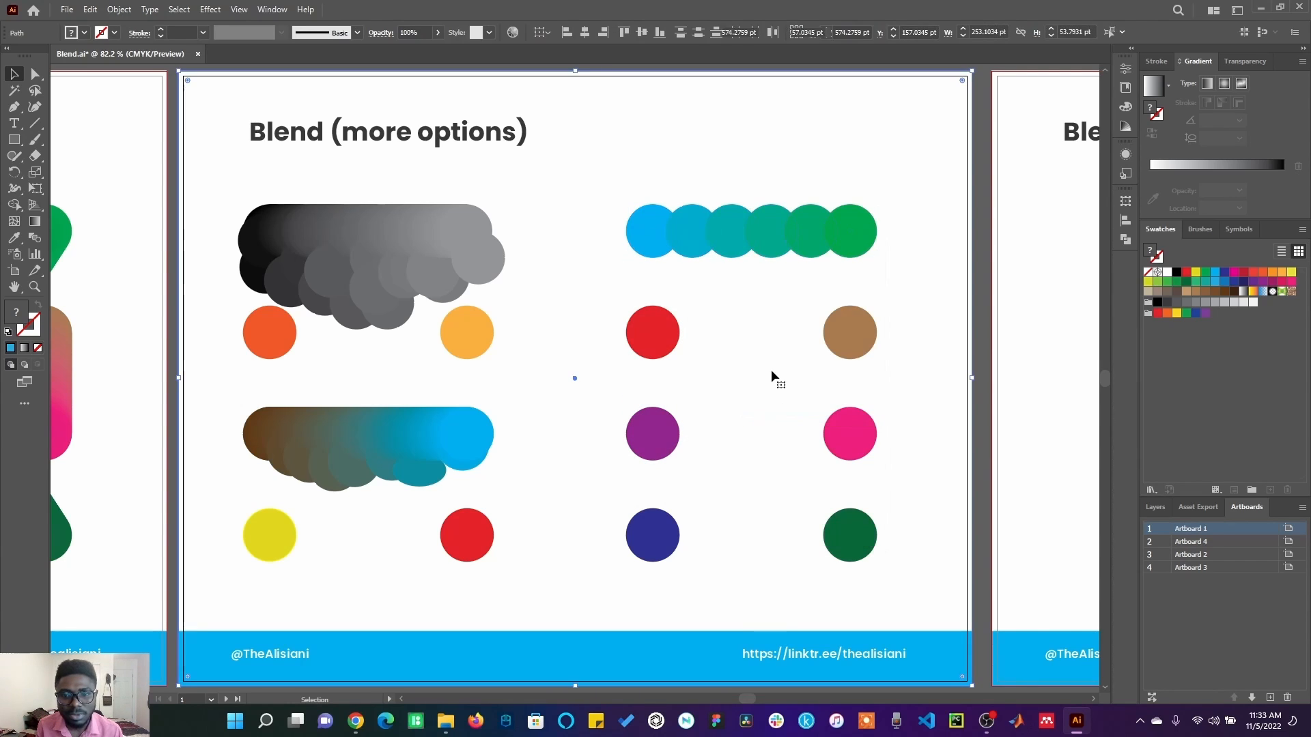
click(755, 245)
click(725, 242)
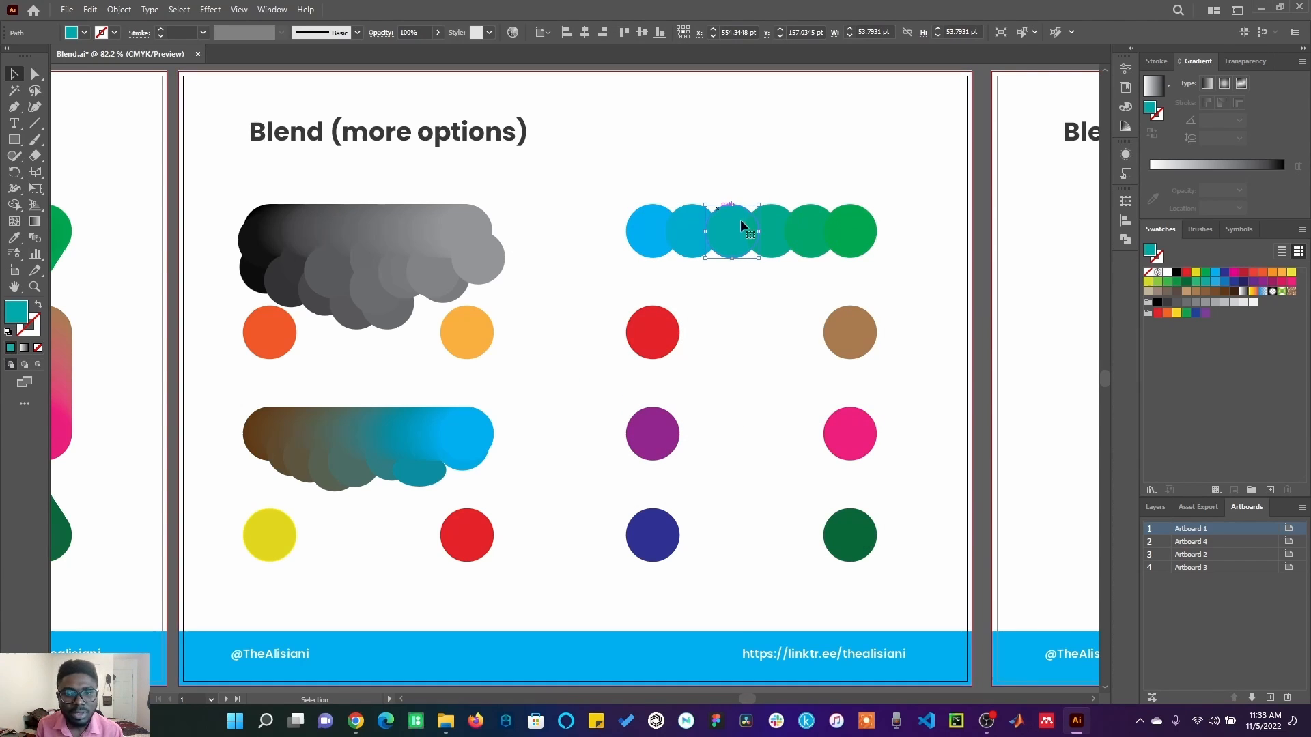
Recolour the red circle below the blue-to-green row with the Eyedropper, sampling the row's second circle and finally its fourth.
click(649, 341)
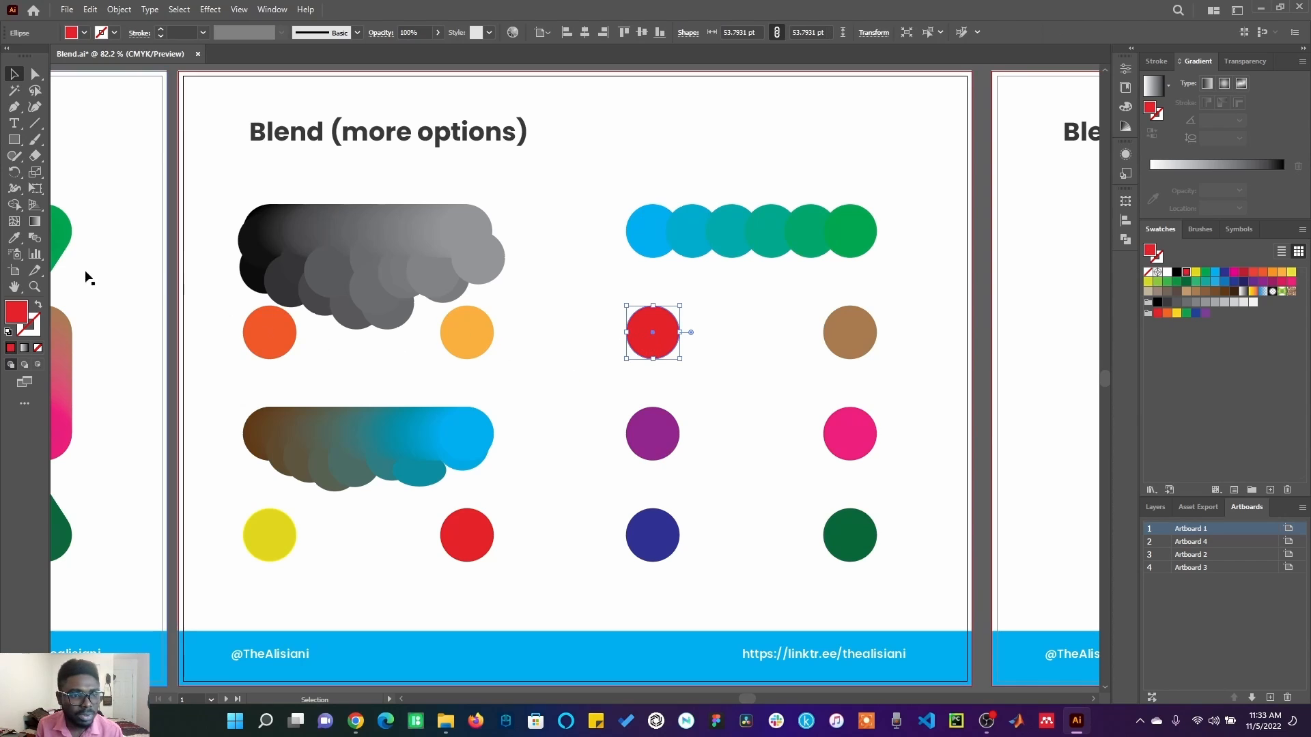
click(16, 239)
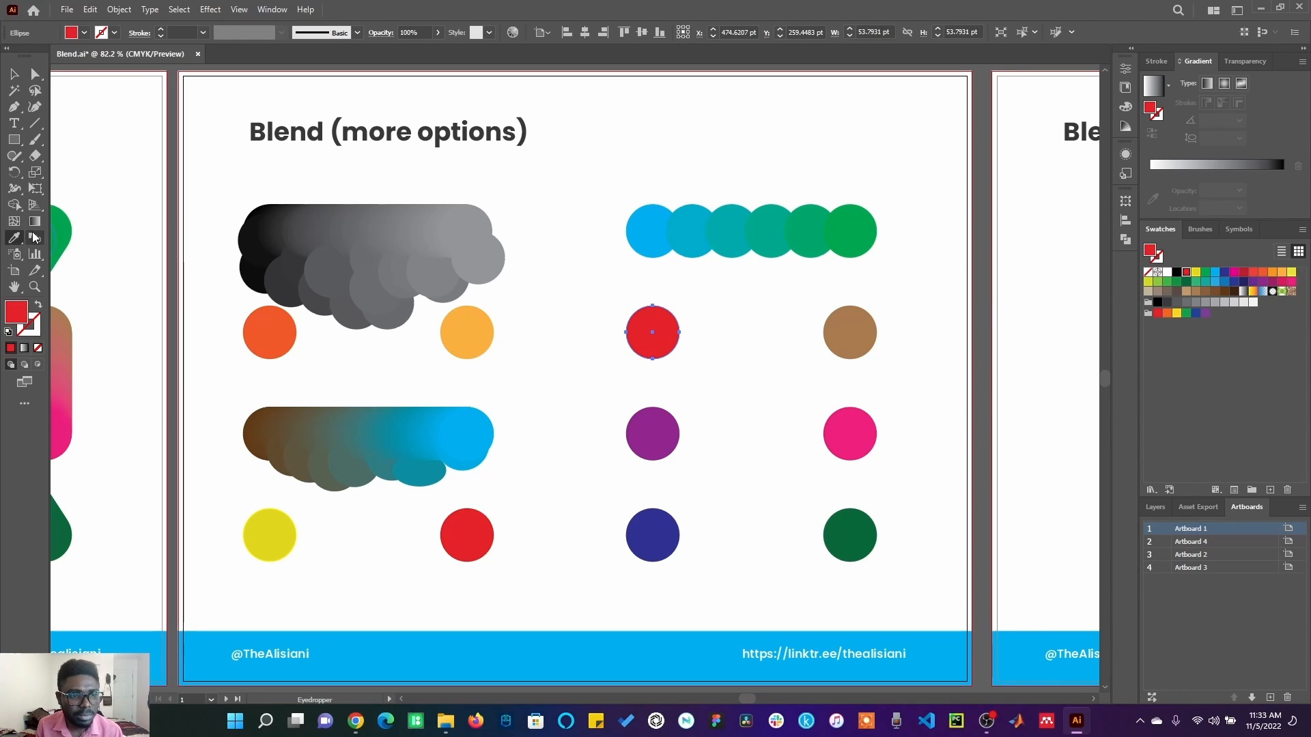
click(691, 235)
click(768, 232)
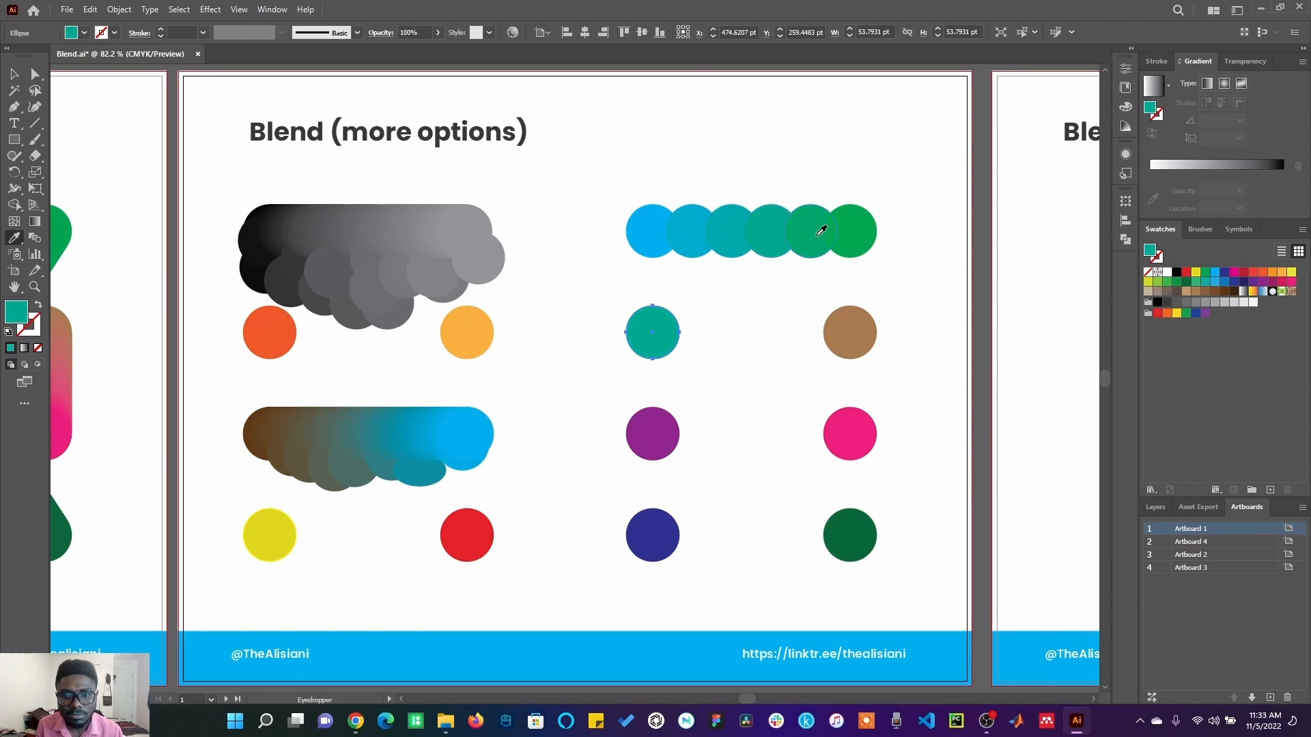
Recolour the selected circle below the blue-to-green row with the Eyedropper, sampling several of the row's circles and finally its first blue circle.
click(849, 228)
click(805, 230)
click(735, 231)
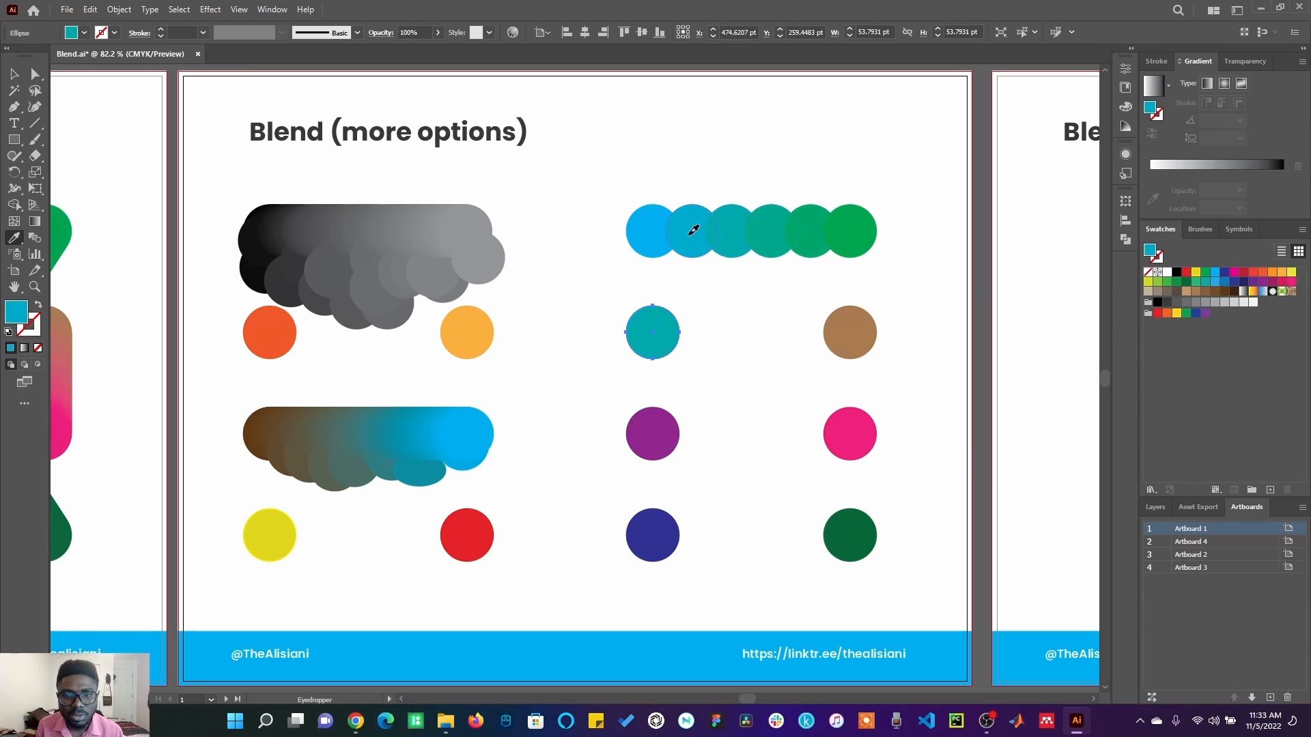
click(650, 239)
key(v)
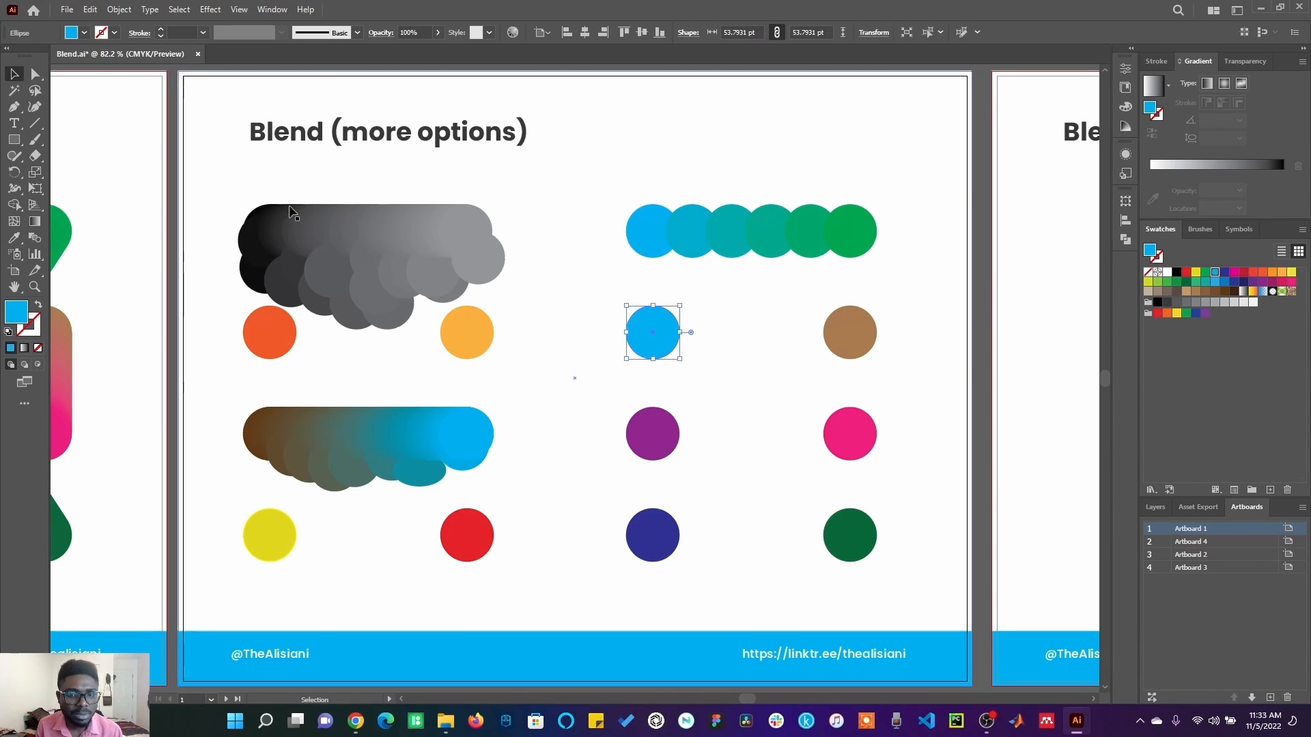
Undo the Eyedropper recolouring of the circle below the blue-to-green row and have it selected together with the brown circle.
key(ctrl+z)
key(ctrl+z)
key(ctrl+z)
key(ctrl+z)
key(ctrl+z)
key(ctrl+z)
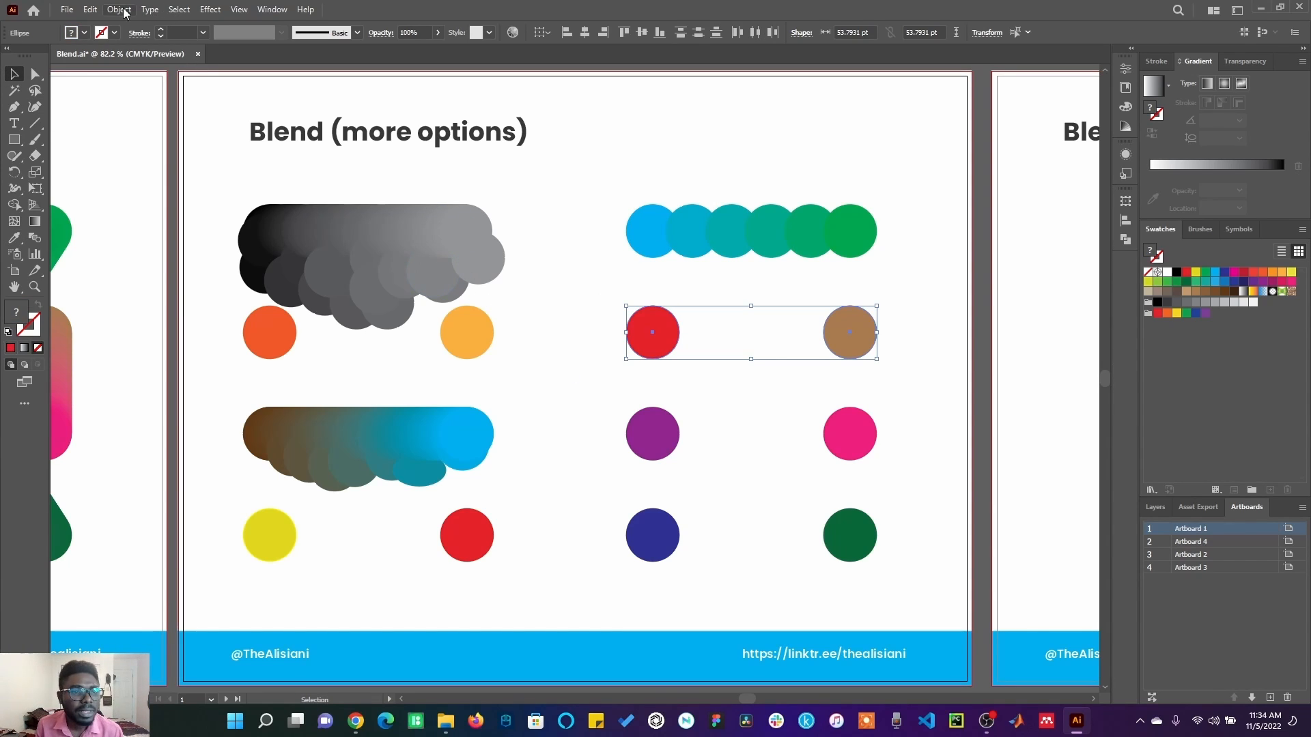
Set the blend options for the selected red and brown circles to 4 Specified Steps with Align to Path orientation.
click(123, 12)
mouse_move(240, 435)
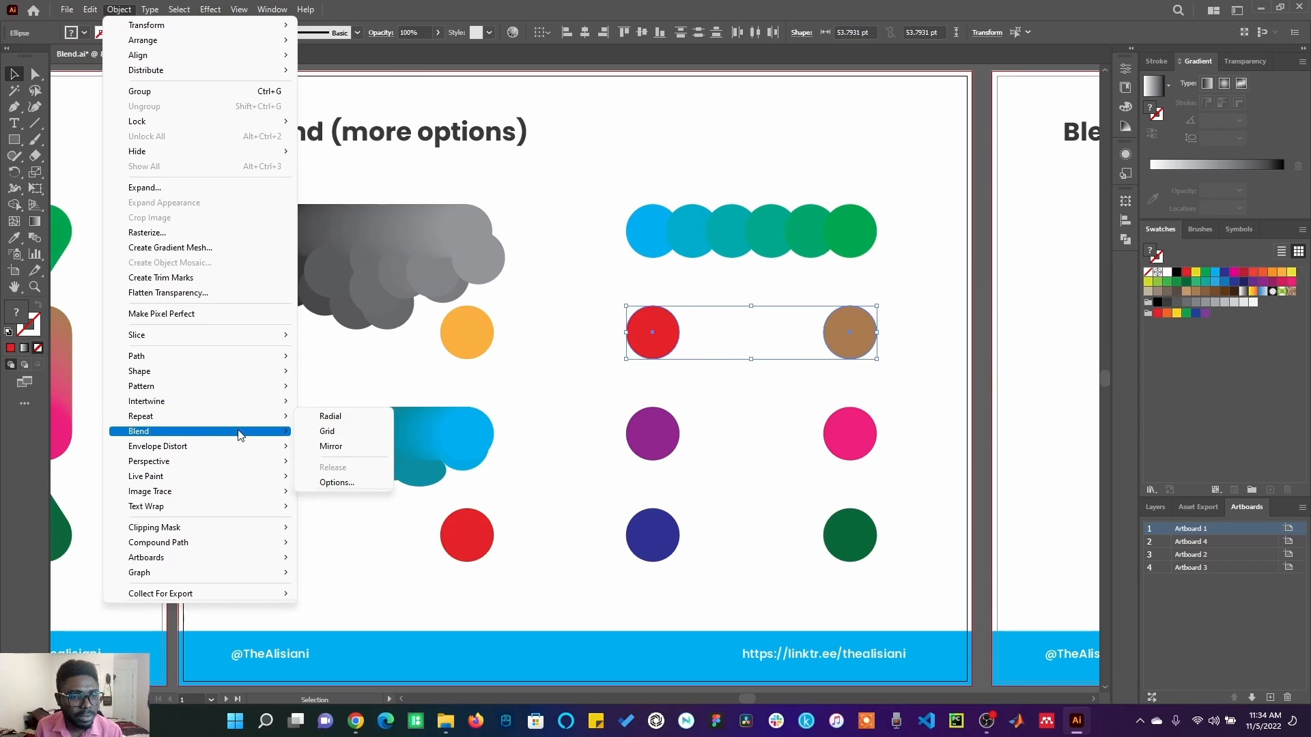
click(350, 463)
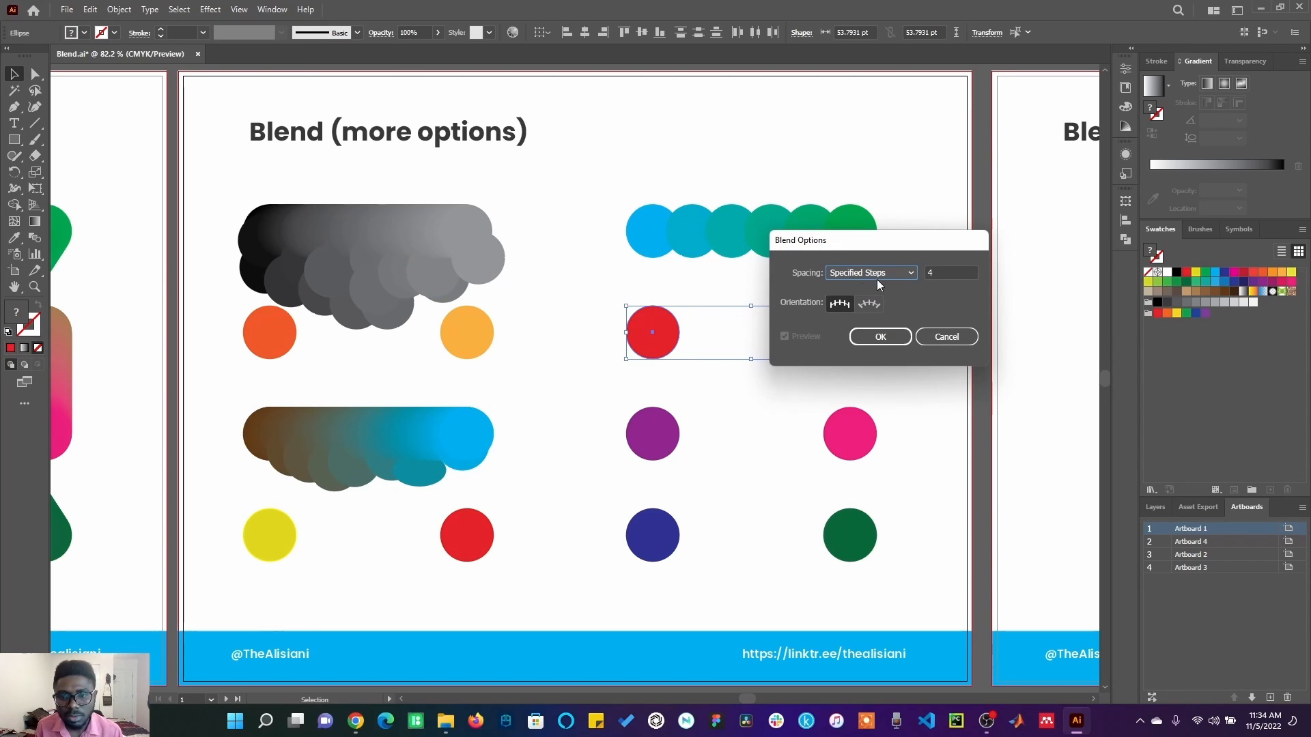
click(870, 303)
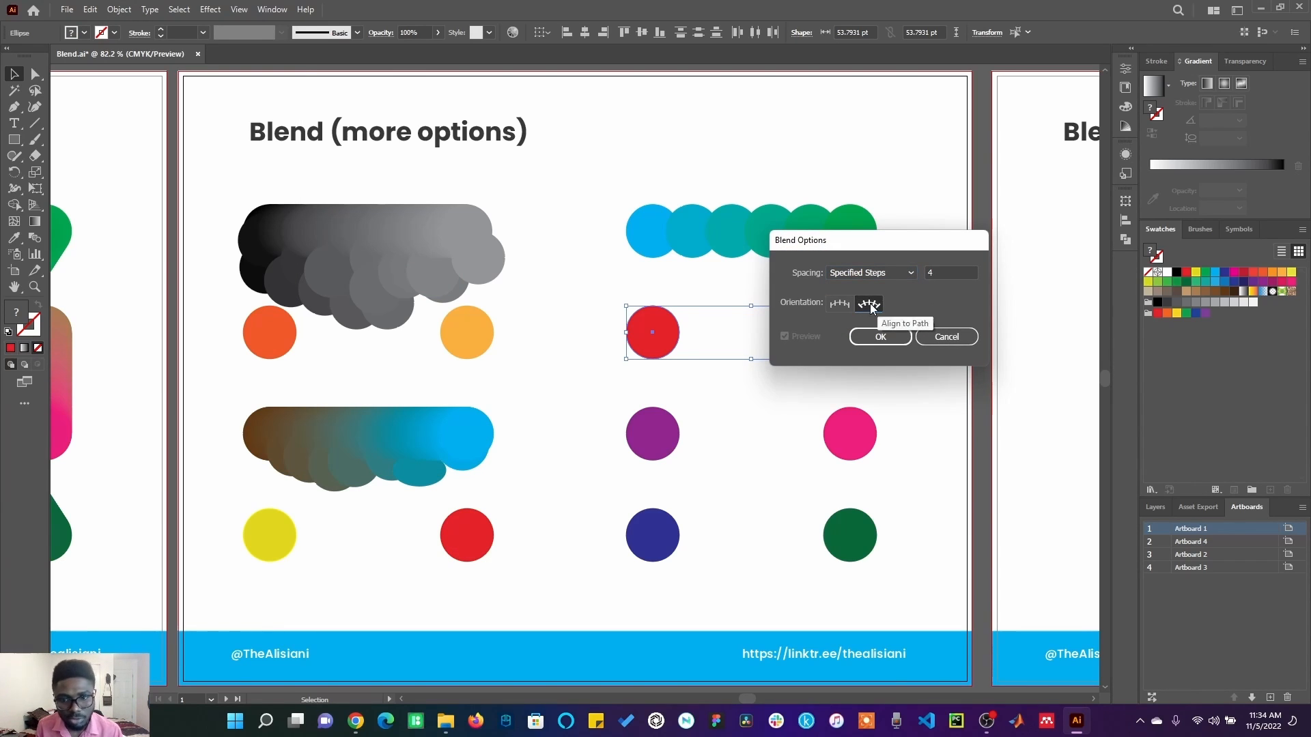
click(881, 336)
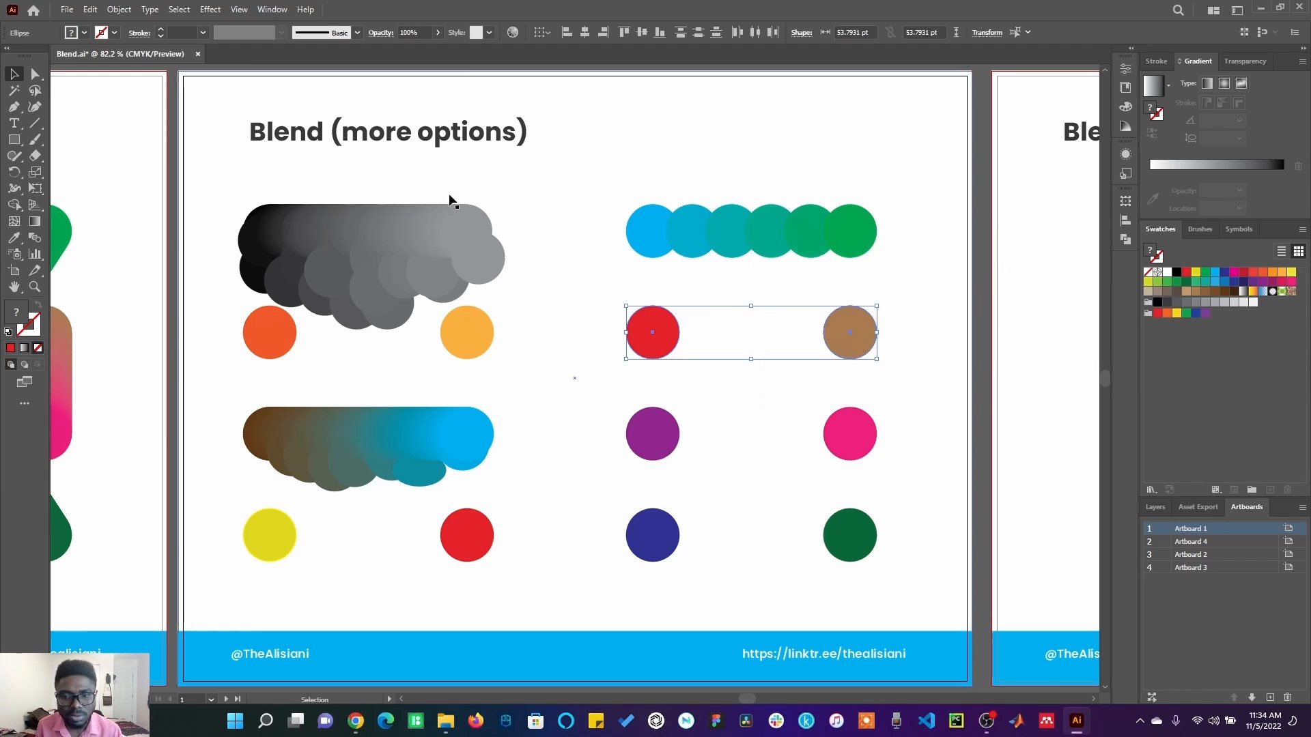
Make a blend from the selected red and brown circles, and deselect it.
click(119, 9)
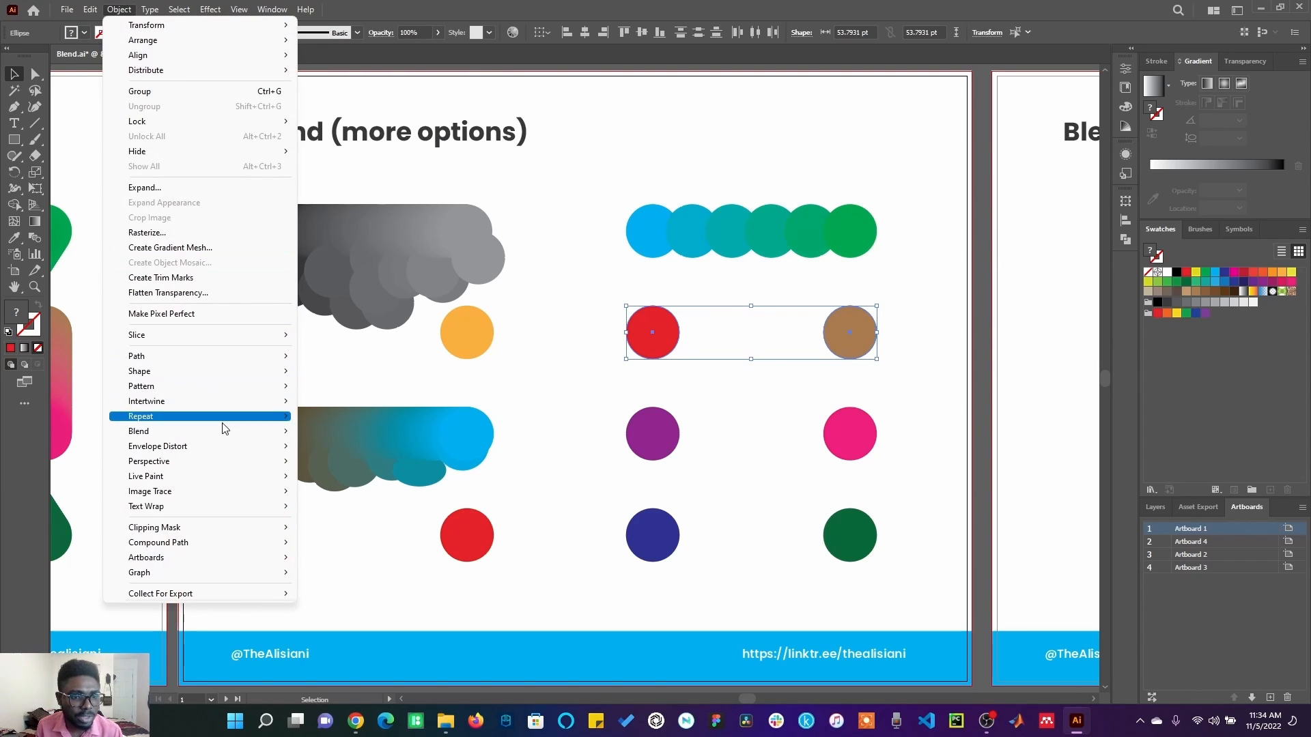
mouse_move(276, 432)
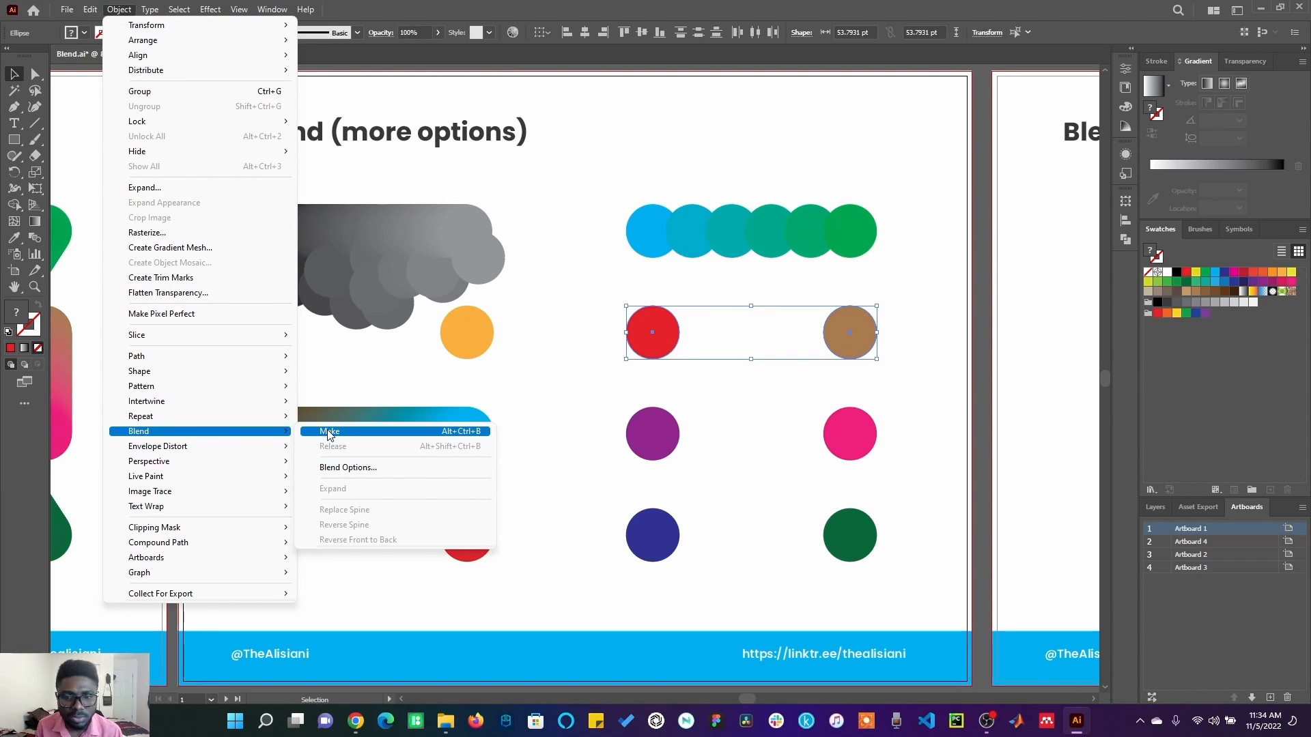
click(328, 432)
click(759, 379)
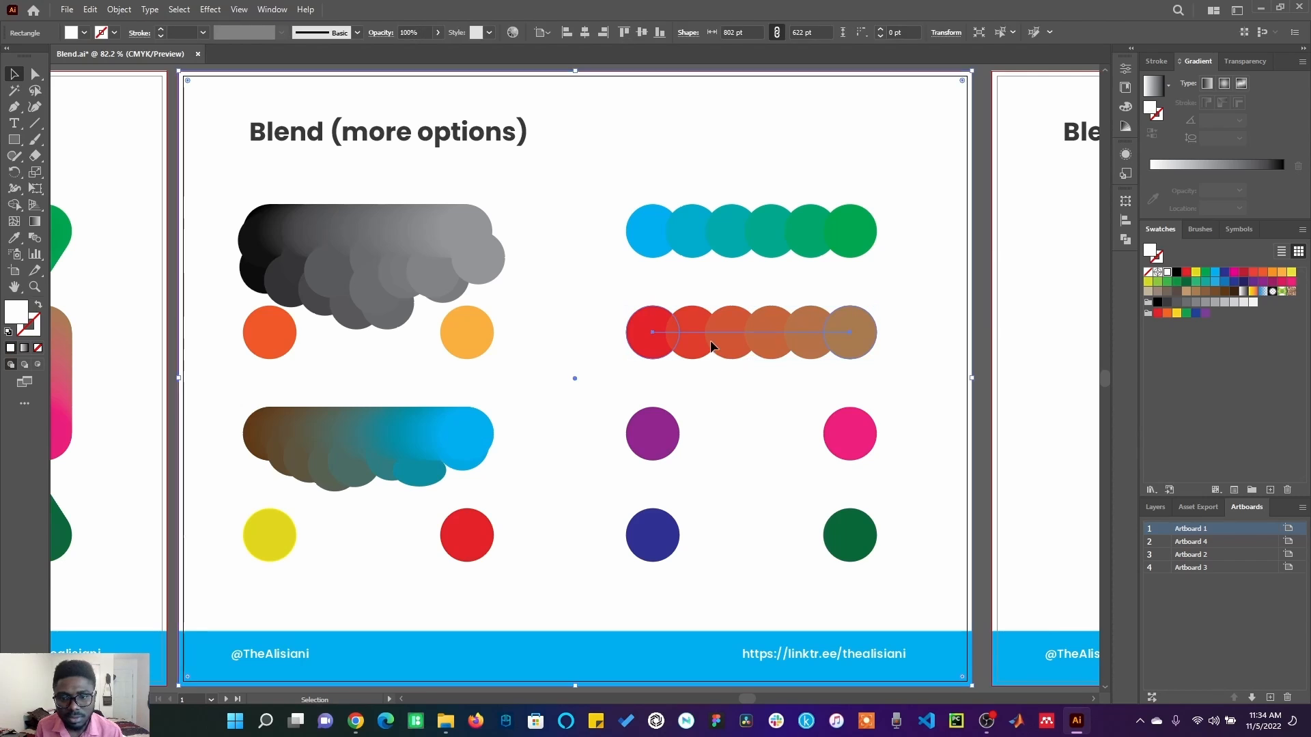
Expand the red-to-brown blend with Object and Fill included, and ungroup the resulting circles.
right_click(748, 337)
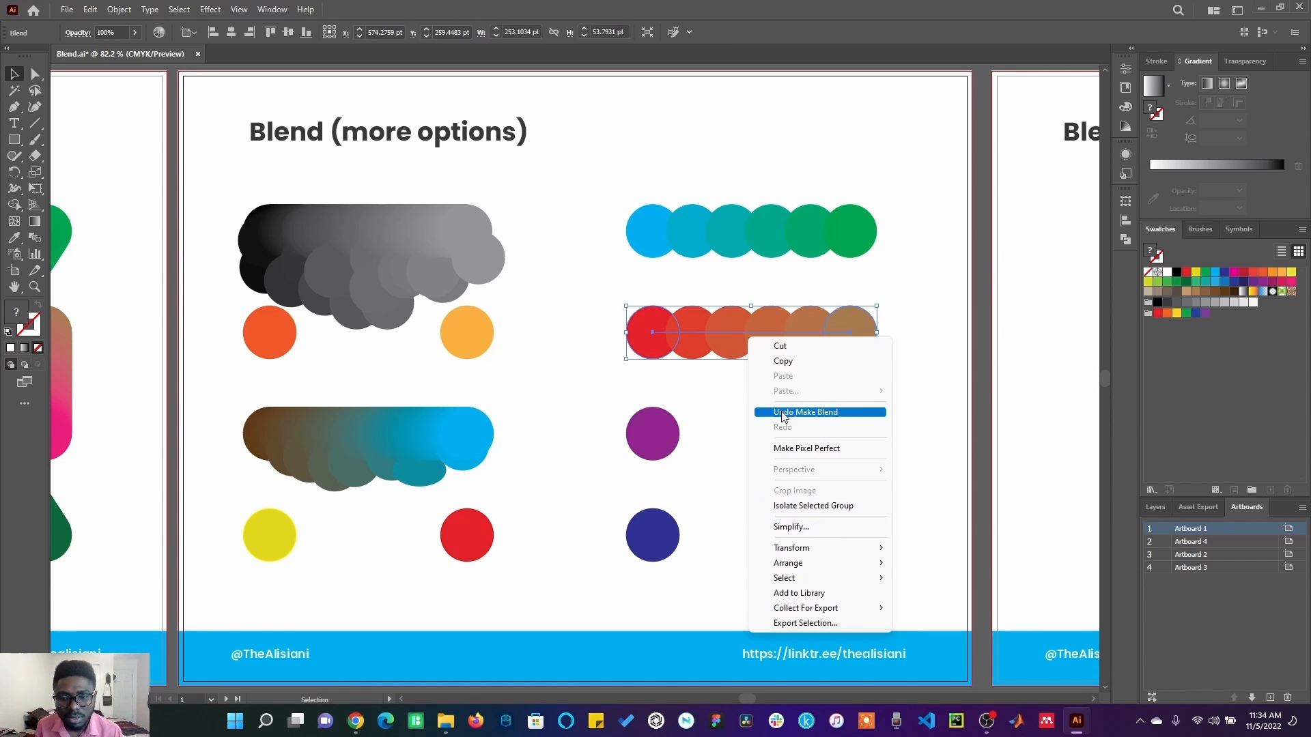
click(117, 10)
click(143, 188)
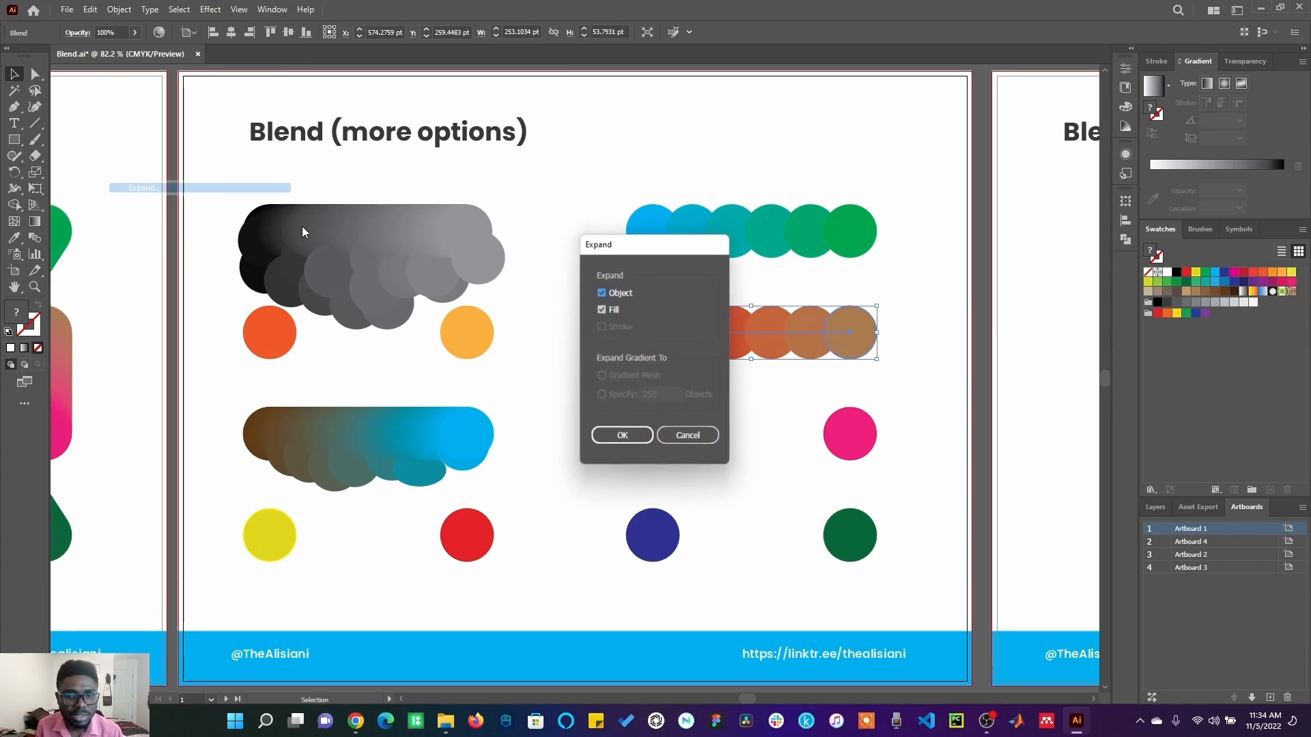
click(631, 437)
right_click(779, 339)
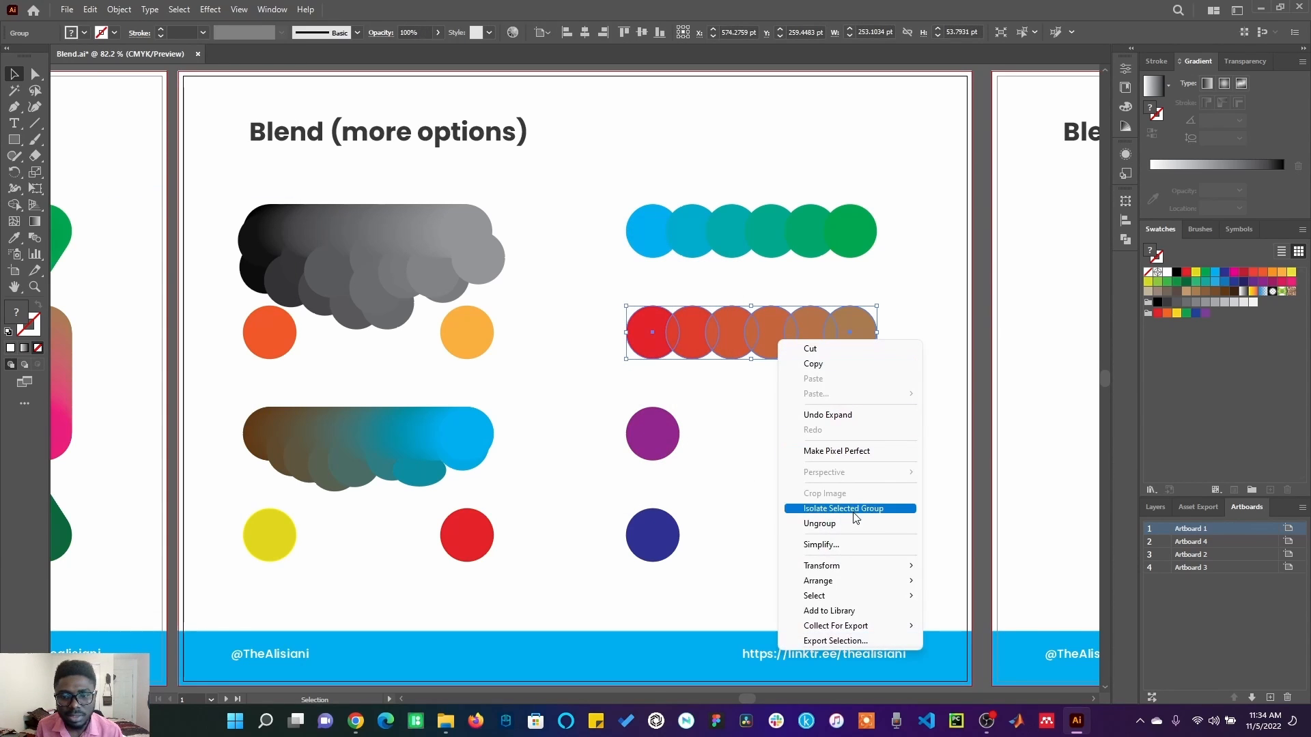
click(842, 526)
click(898, 424)
Select the purple and pink circles and set blend spacing to a Specified Distance of 4 pt.
click(858, 448)
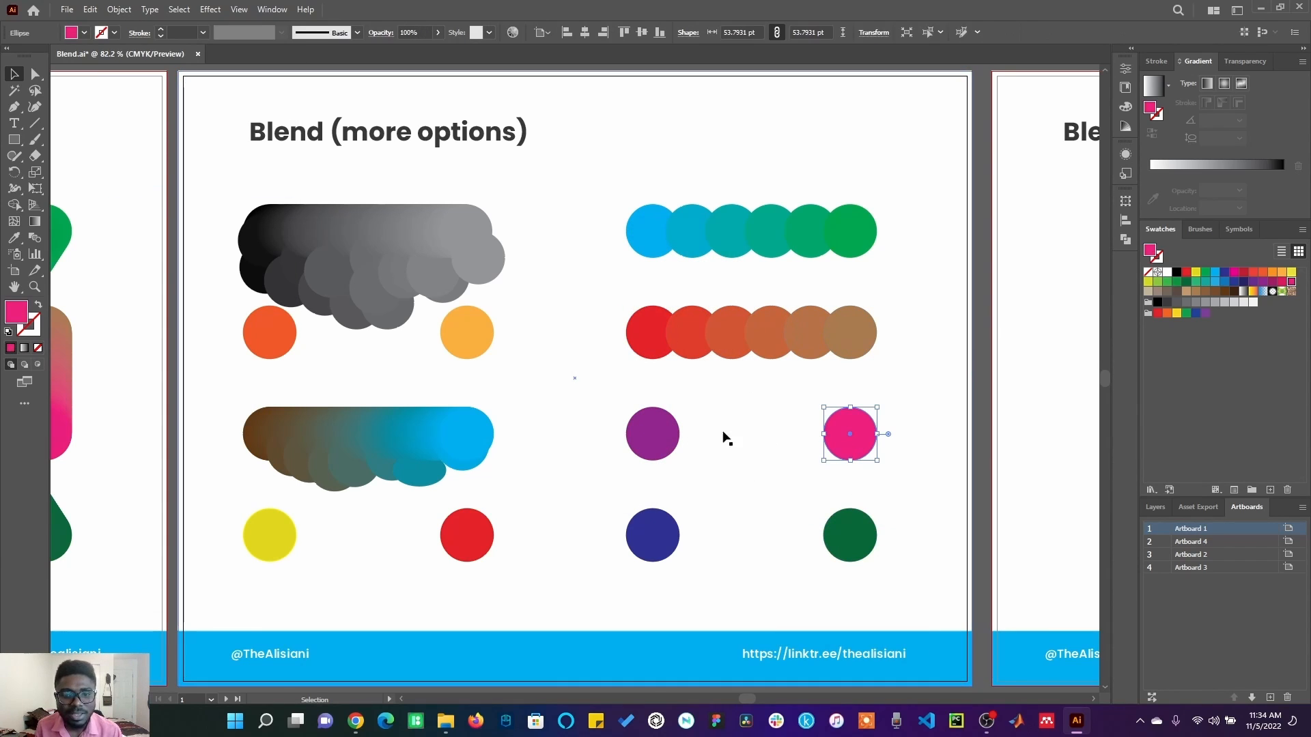
shift+click(669, 437)
click(119, 9)
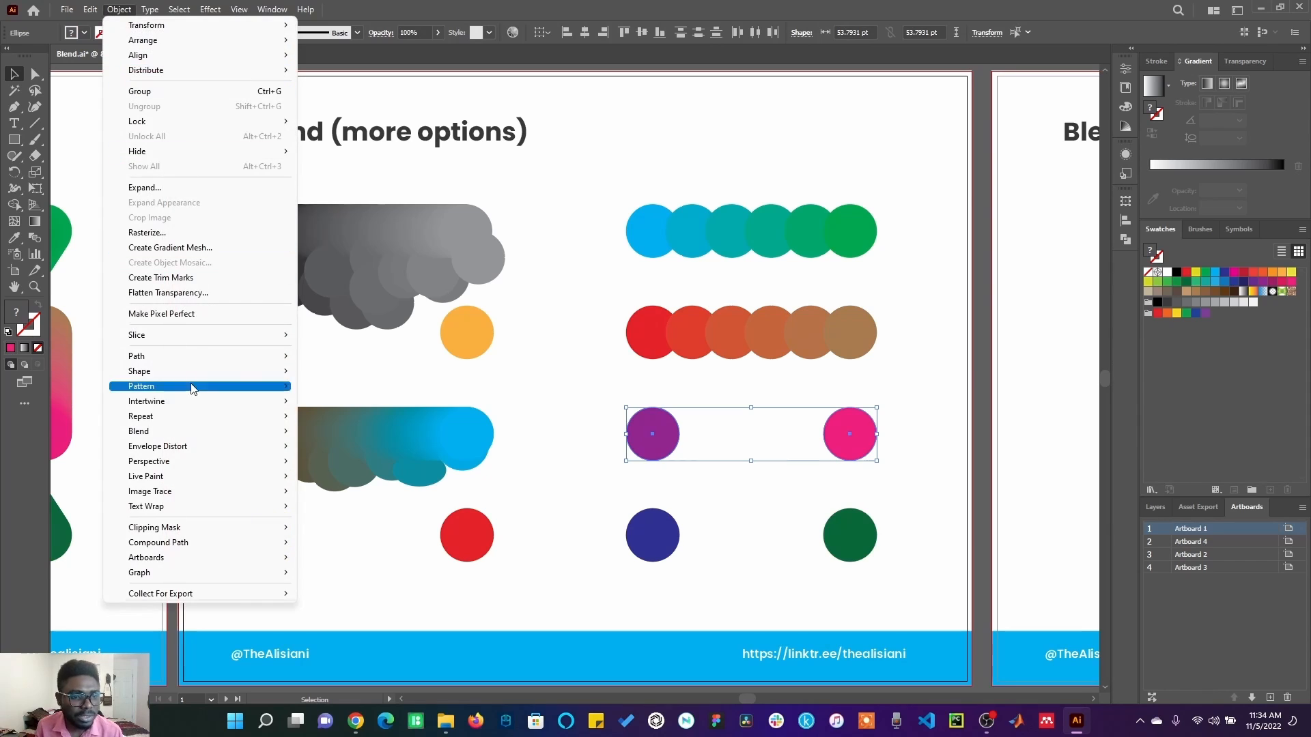
mouse_move(222, 437)
click(369, 467)
click(871, 272)
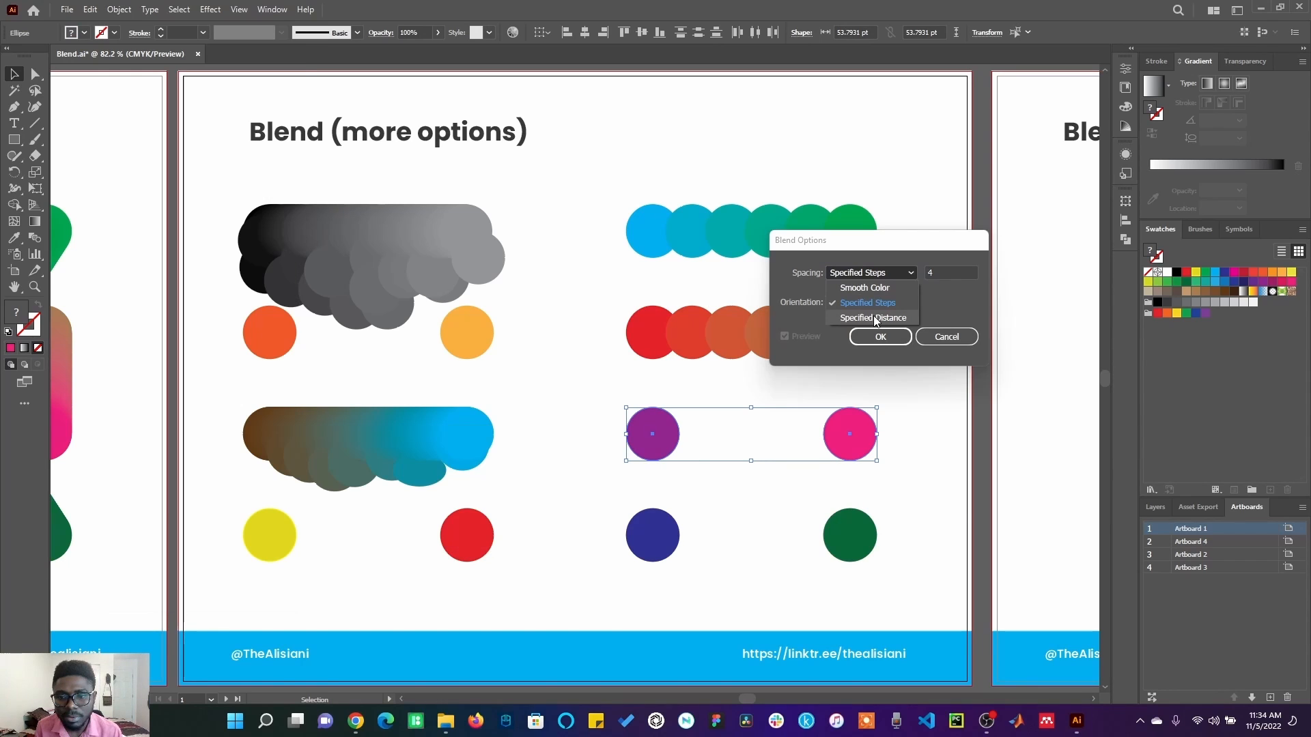
click(874, 316)
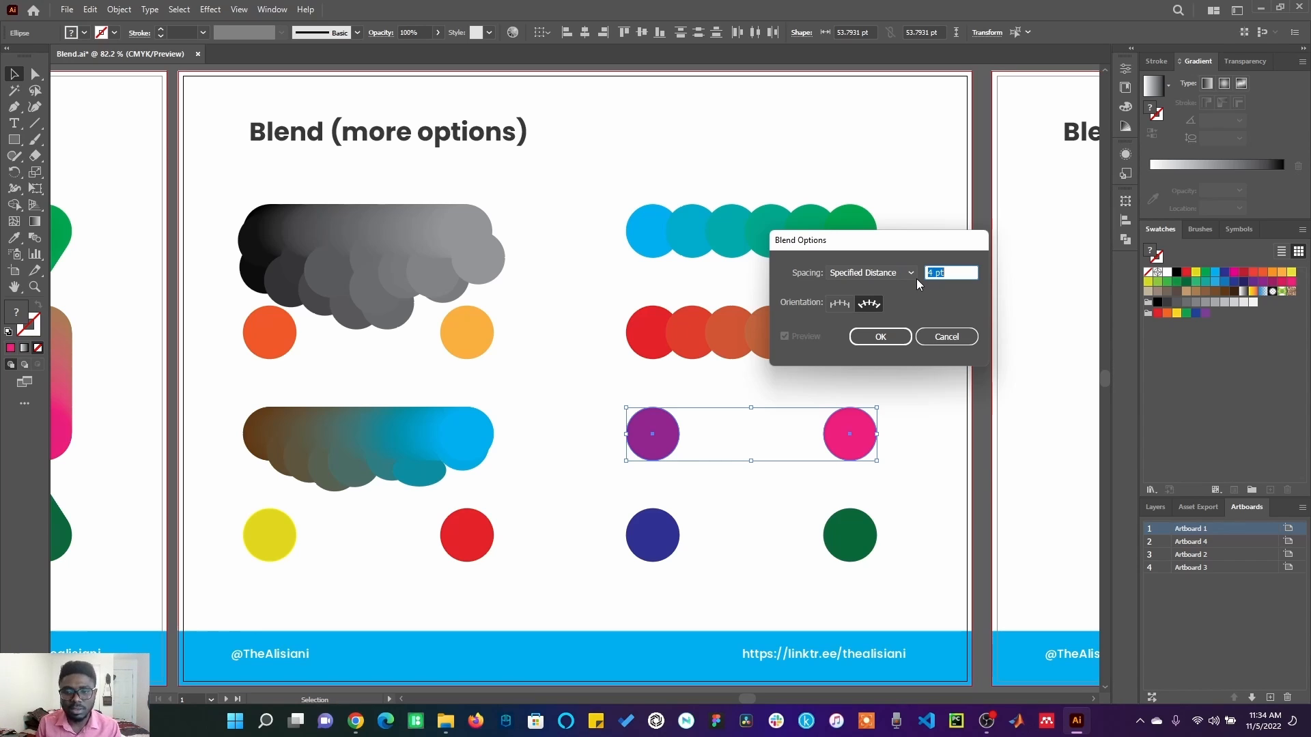
click(893, 338)
Make a blend from the selected purple and pink circles.
click(89, 10)
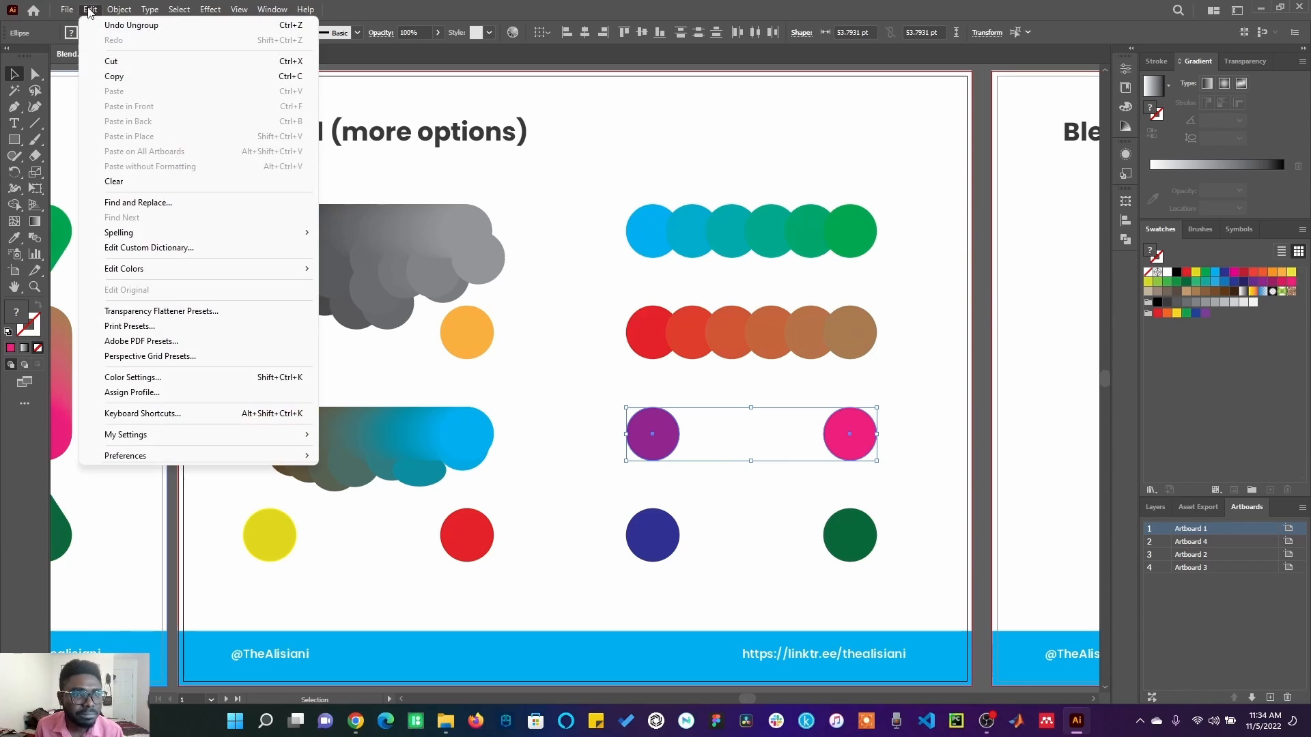
click(119, 9)
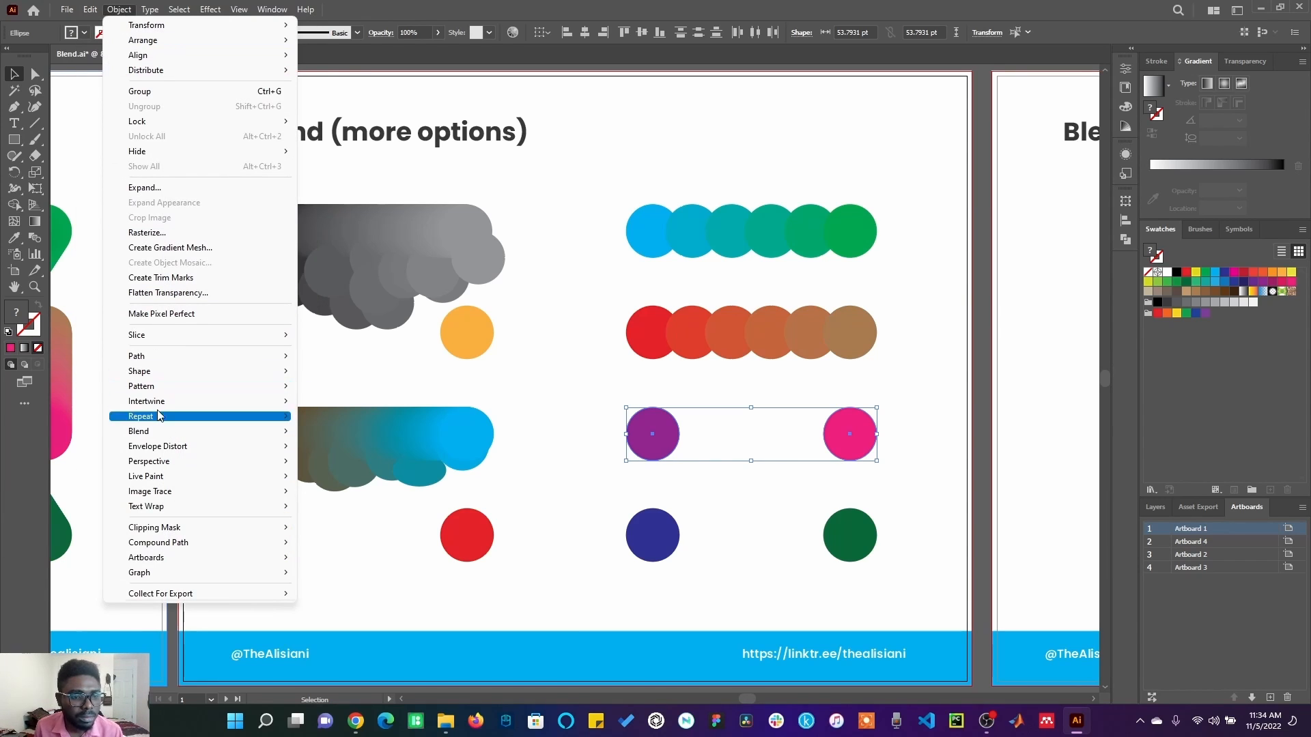
mouse_move(157, 431)
click(321, 431)
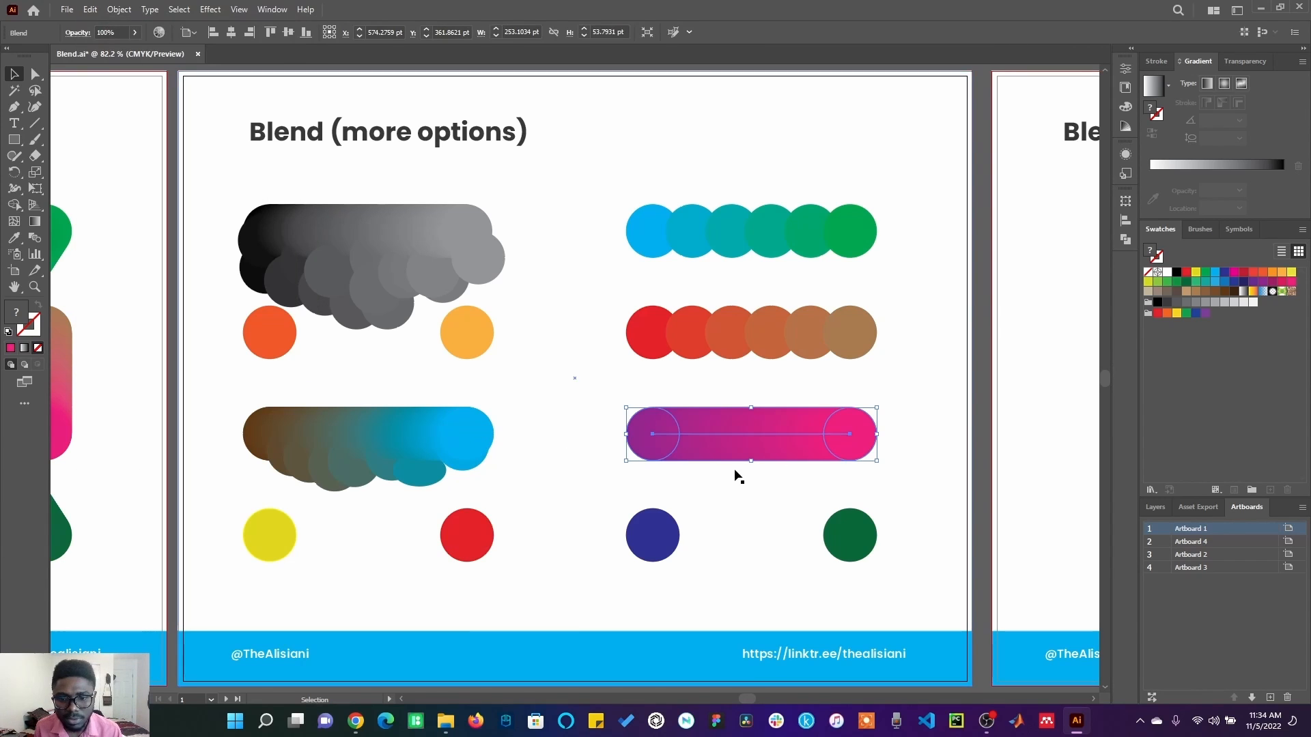
click(714, 463)
Select the purple-to-pink blend and expand it with Object and Fill included.
click(736, 435)
right_click(736, 436)
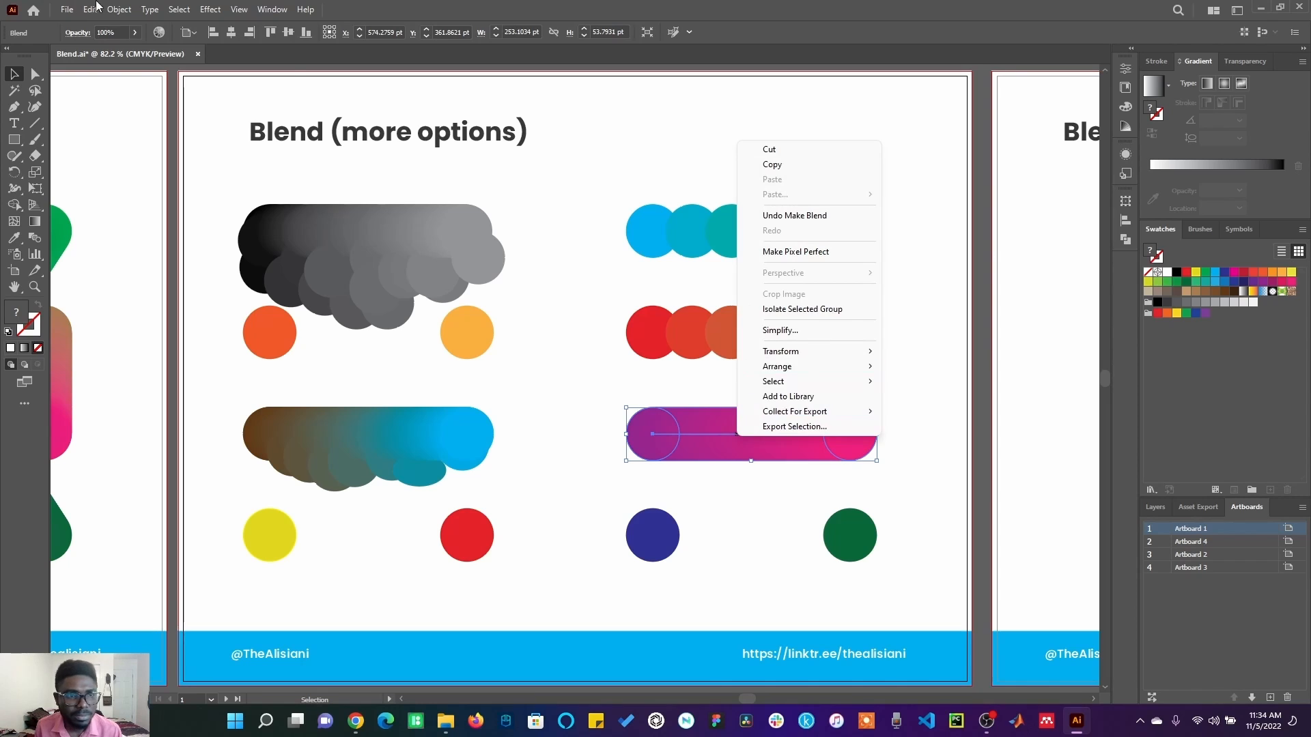
click(119, 10)
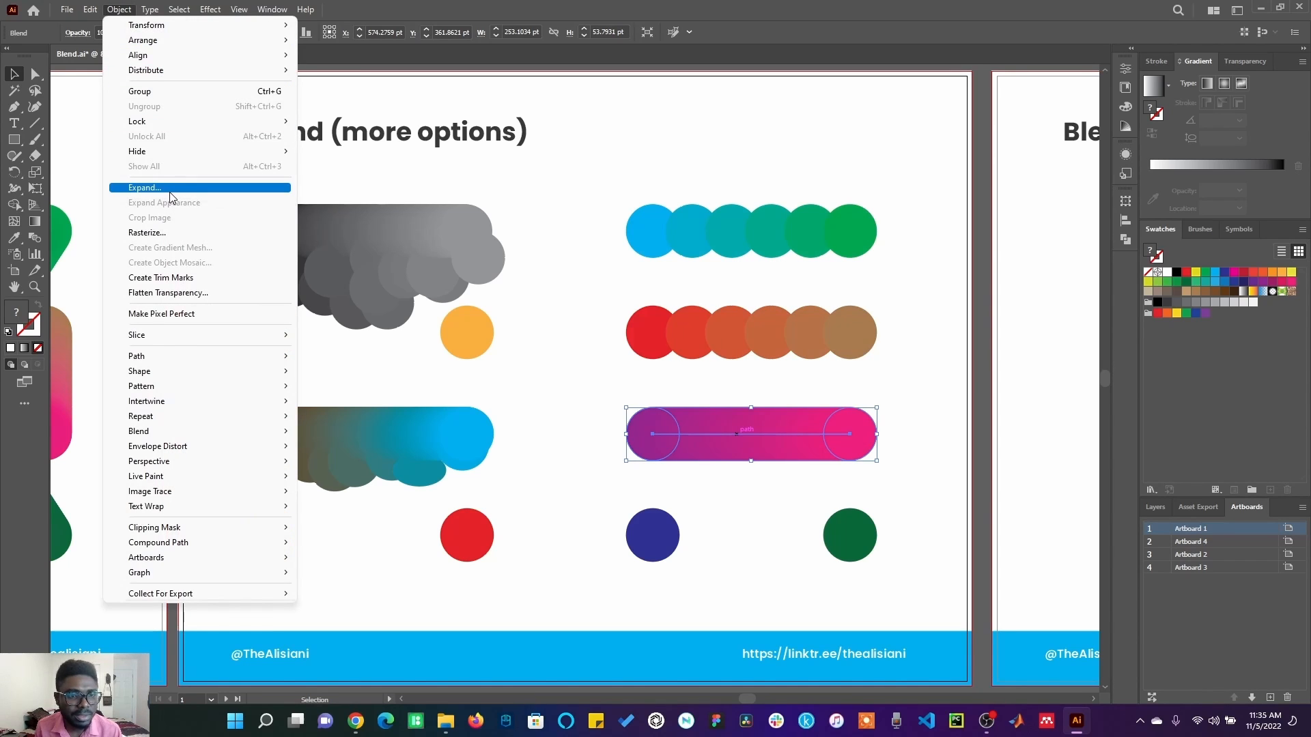
click(171, 189)
click(619, 437)
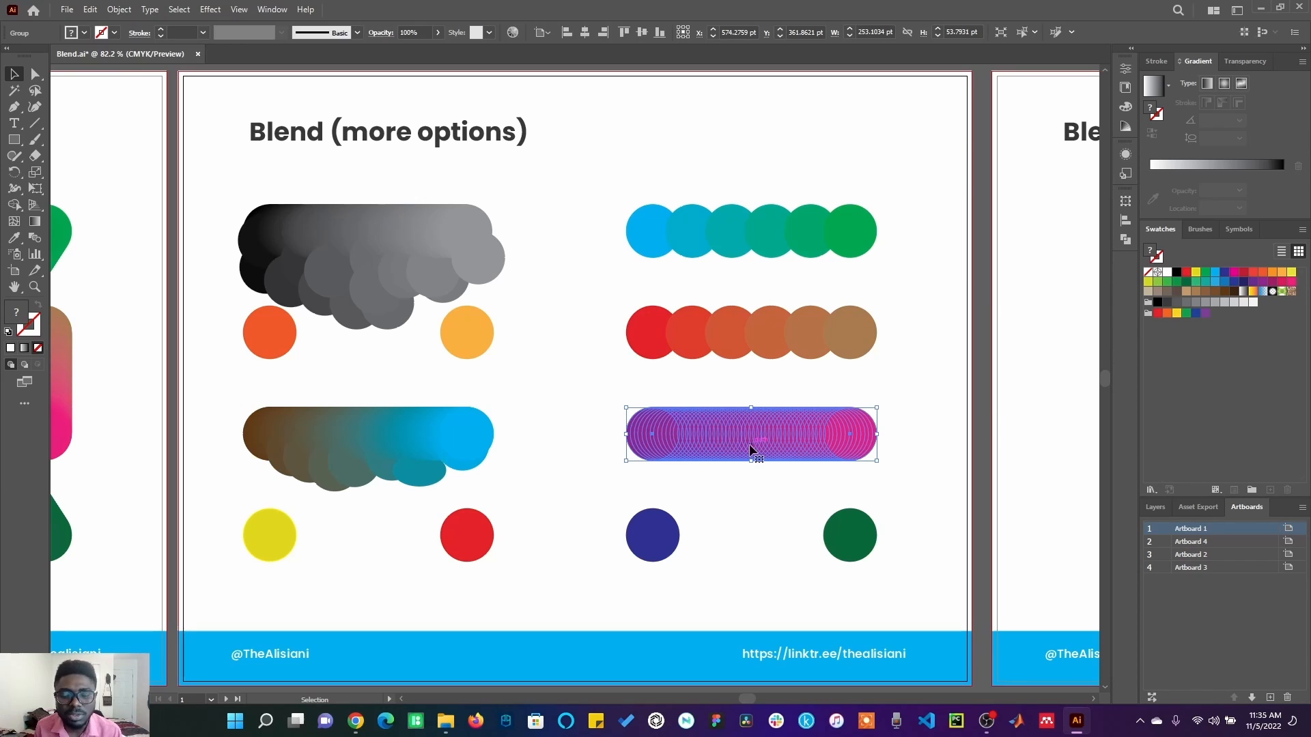
Select the dark blue and dark green circles in the bottom row and set blend spacing to a Specified Distance of 20 pt.
click(668, 537)
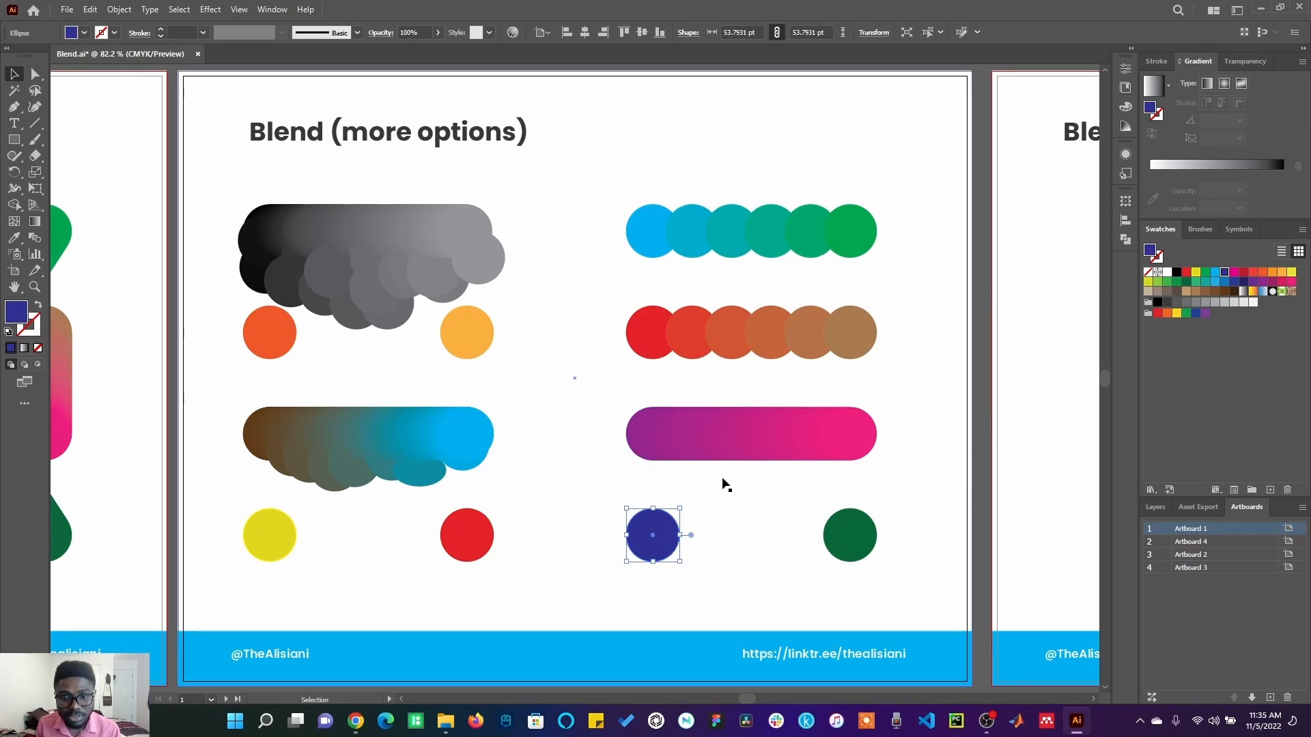
click(738, 452)
click(840, 549)
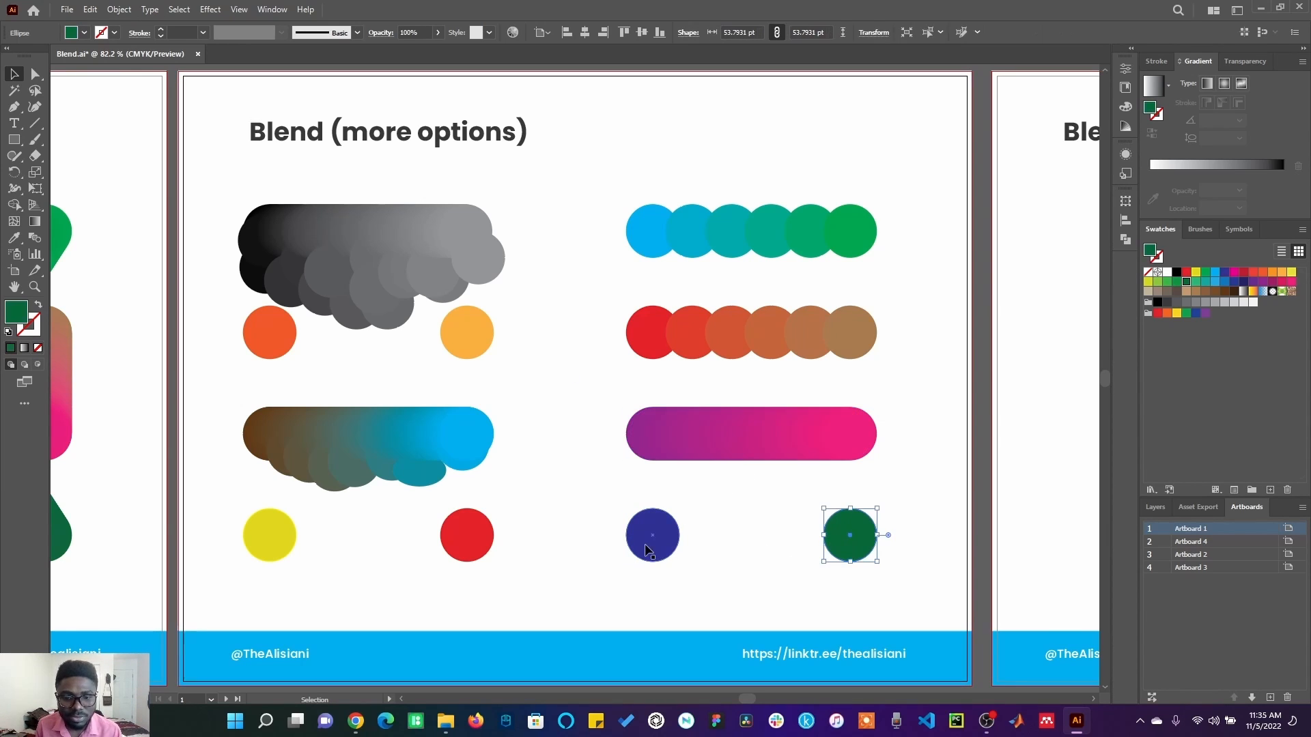
shift+click(652, 535)
click(120, 9)
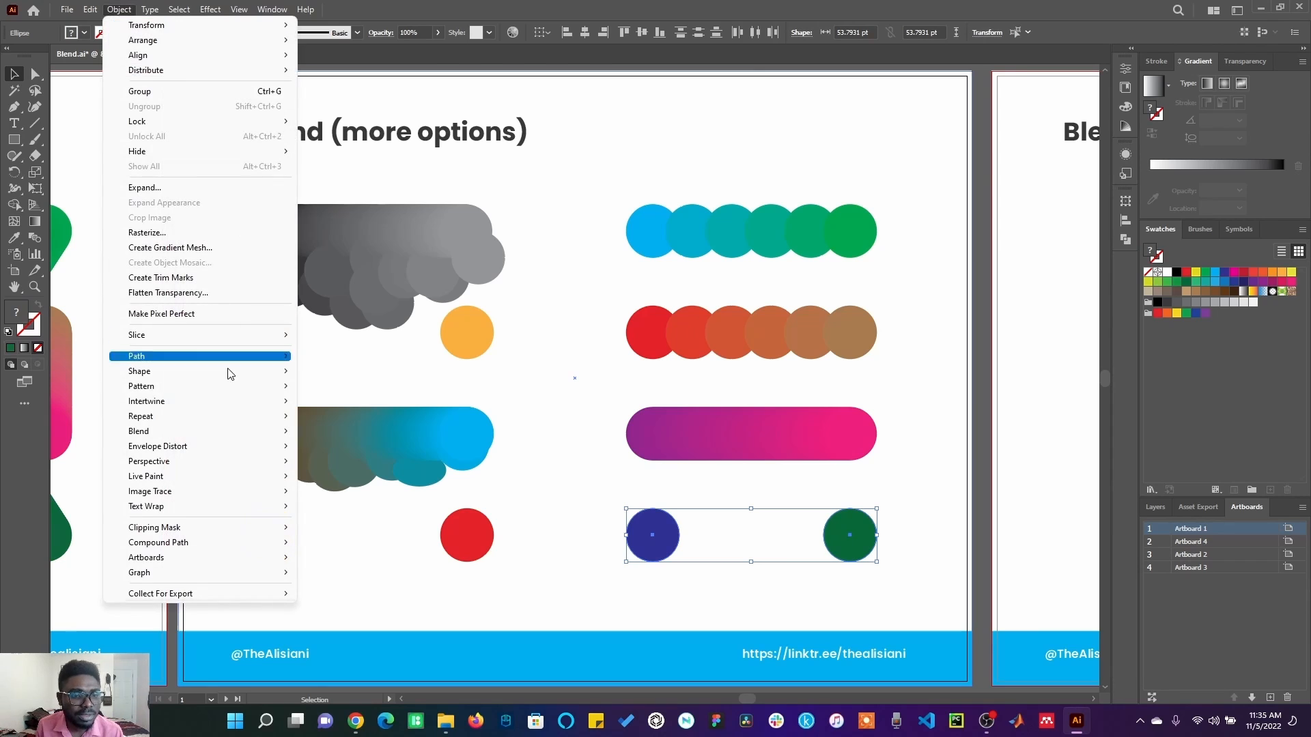
mouse_move(274, 439)
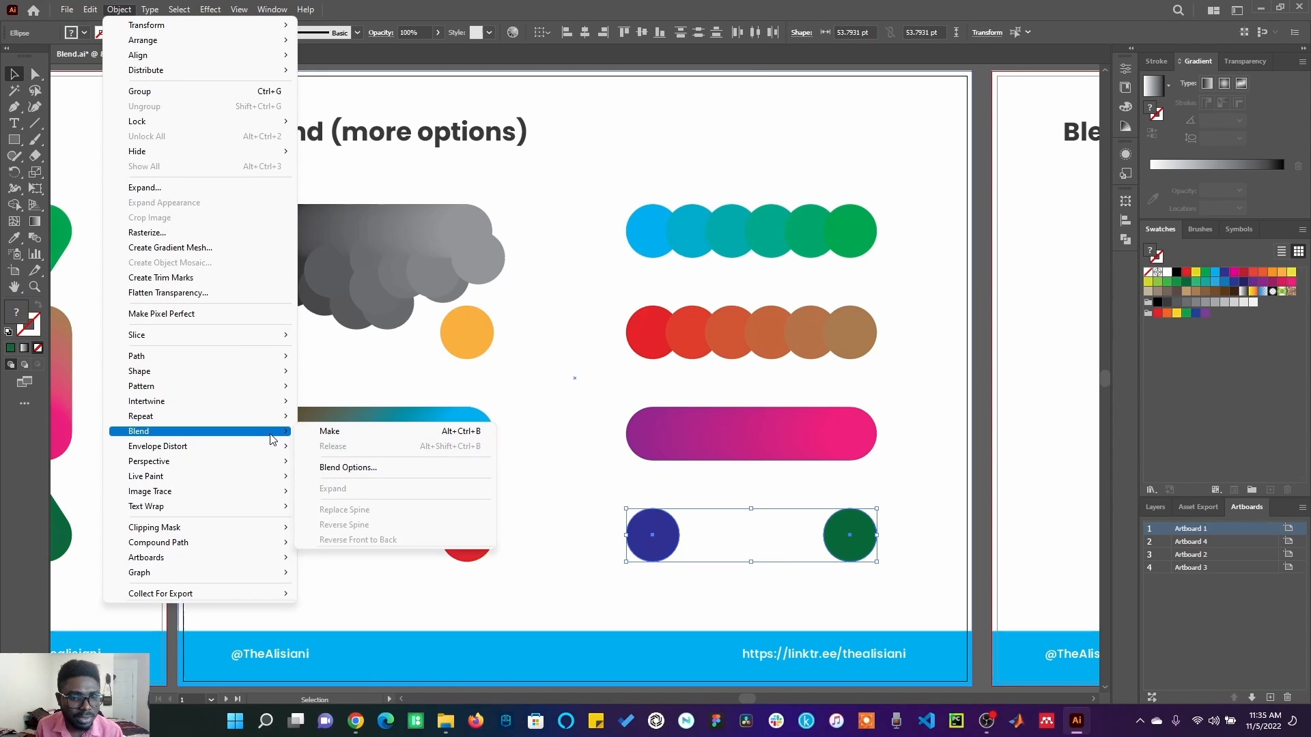
click(358, 468)
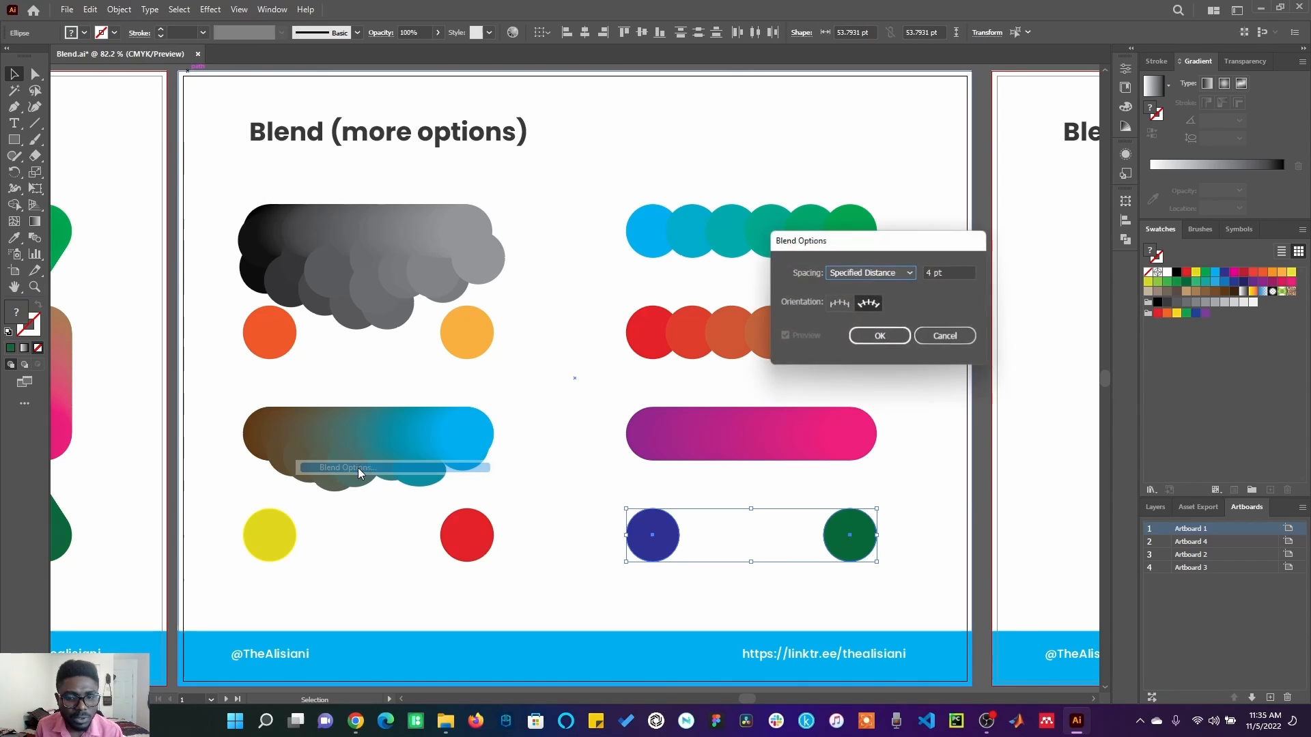
click(906, 273)
click(934, 272)
click(954, 269)
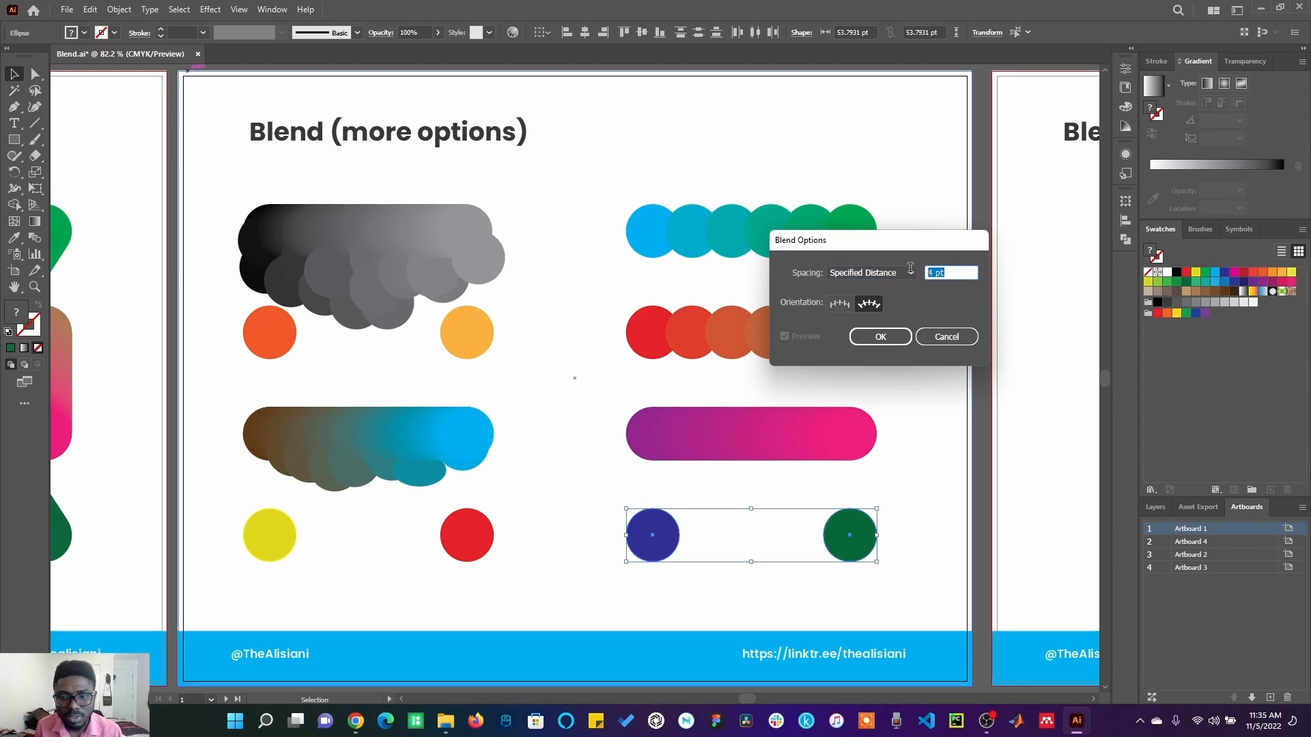
text(20)
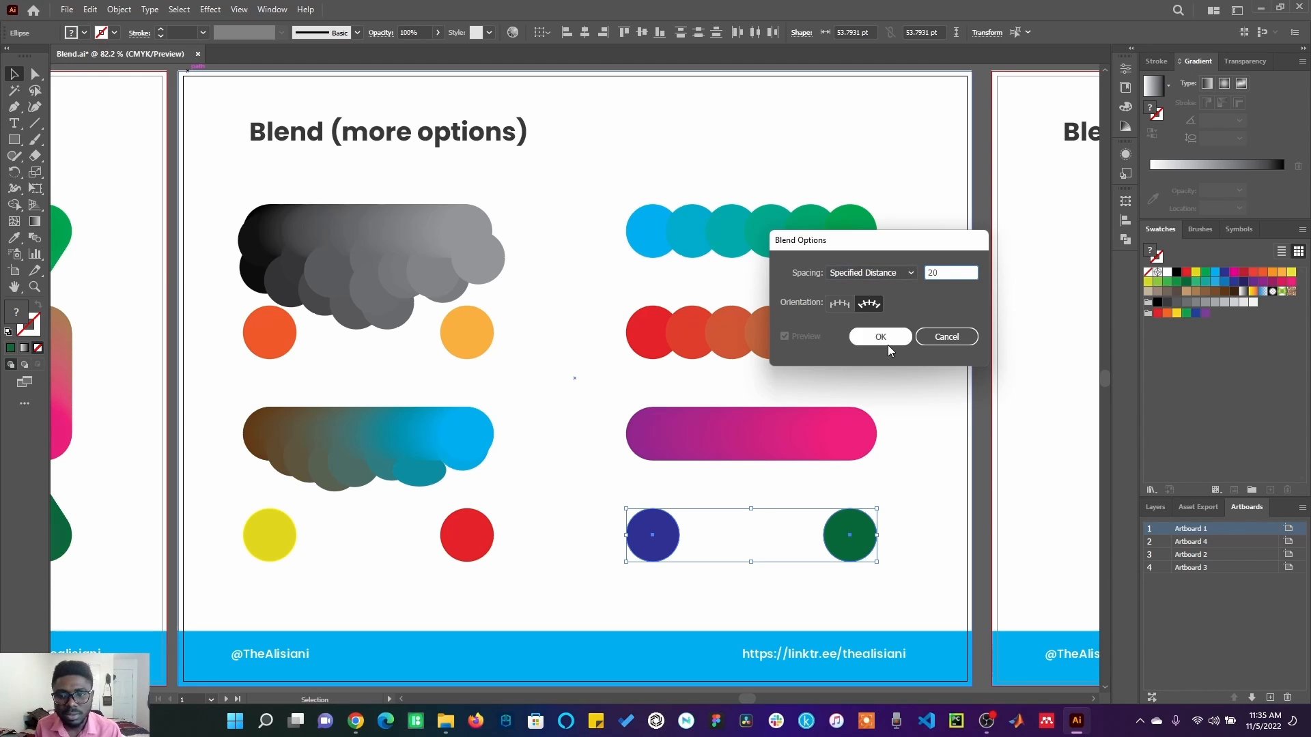
click(880, 336)
Make a blend from the selected dark blue and dark green circles, and deselect it.
click(91, 10)
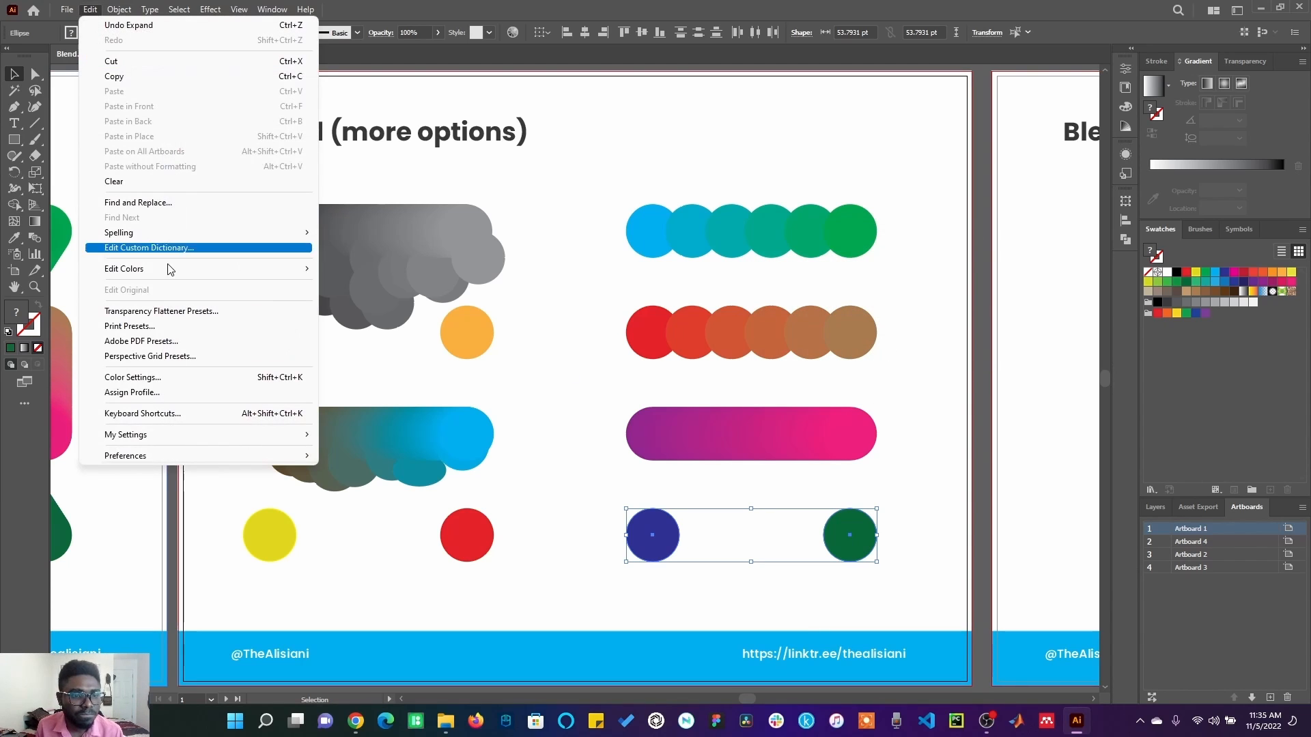
click(114, 10)
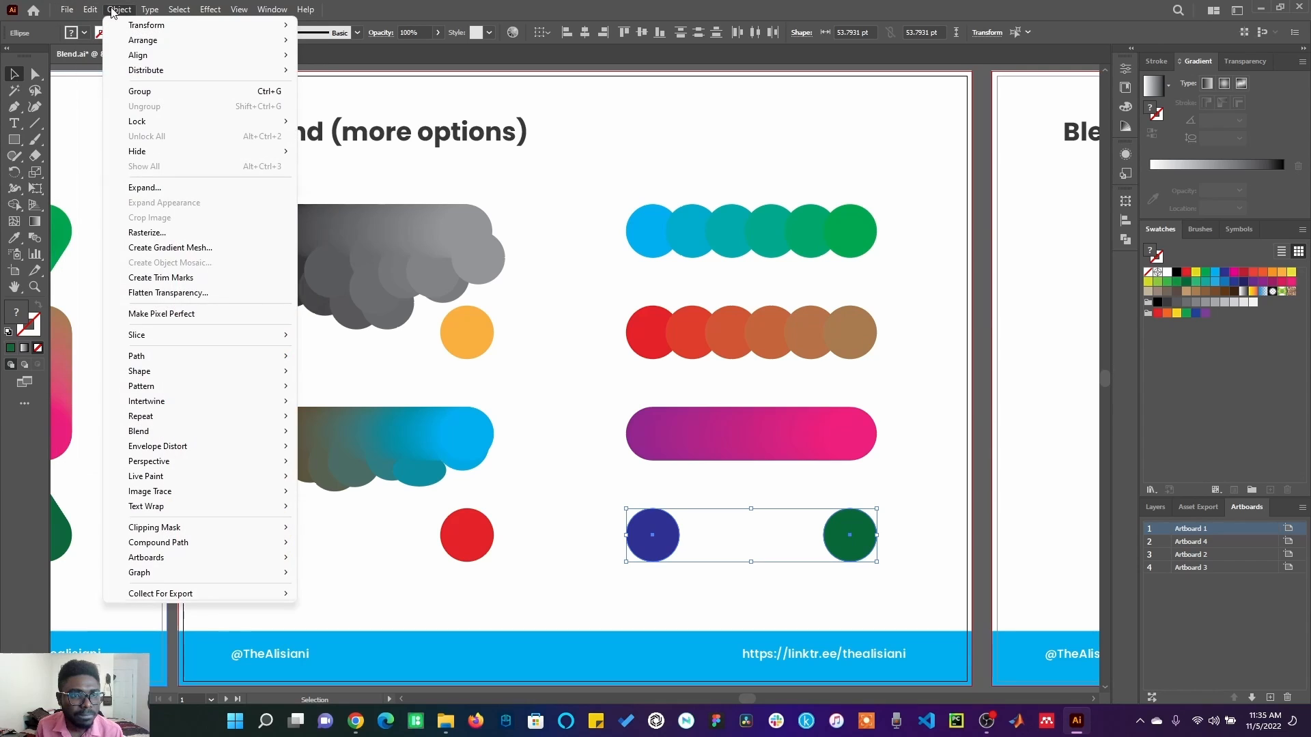
mouse_move(233, 431)
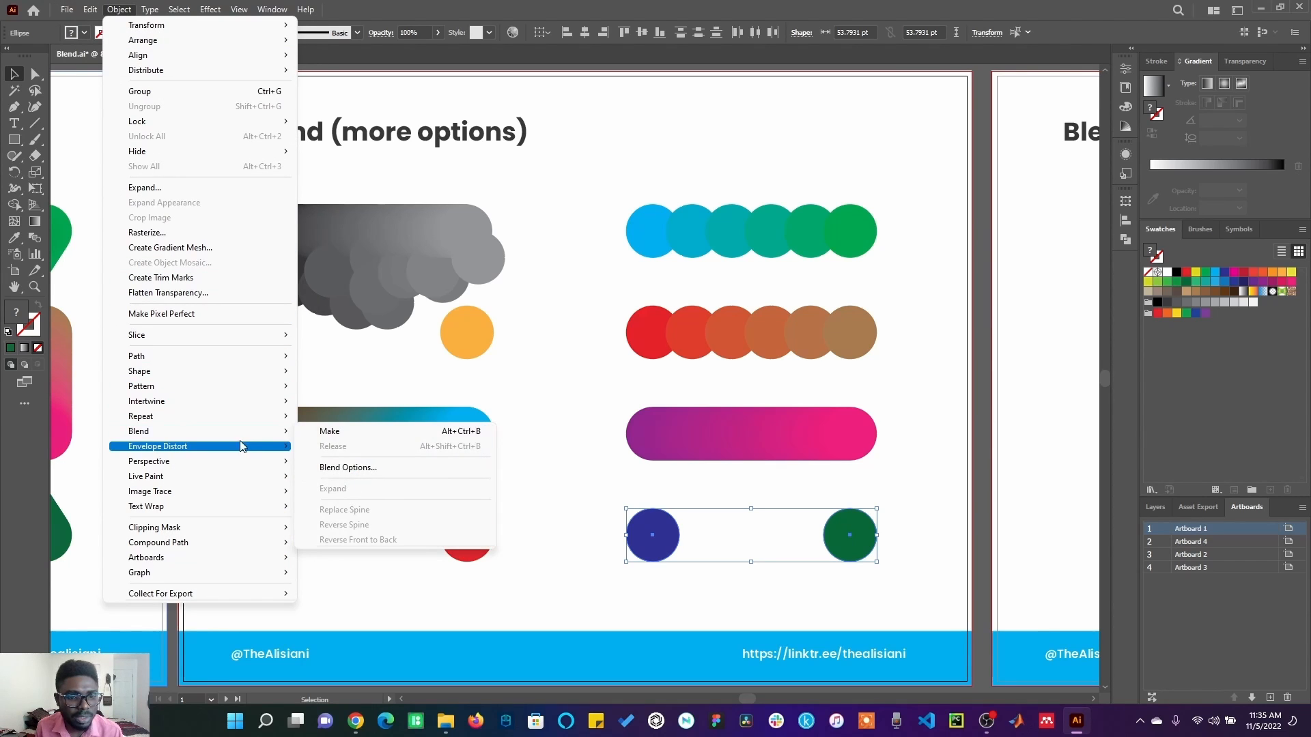
click(321, 431)
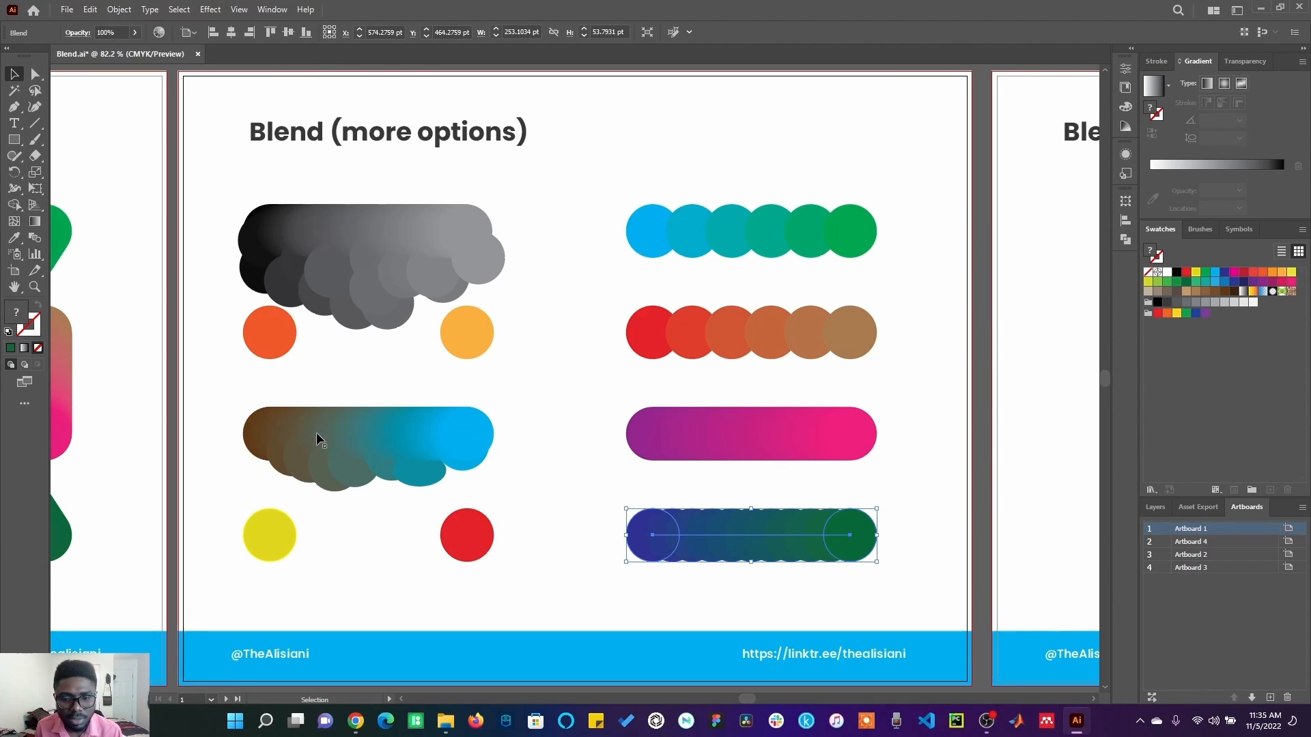
click(802, 653)
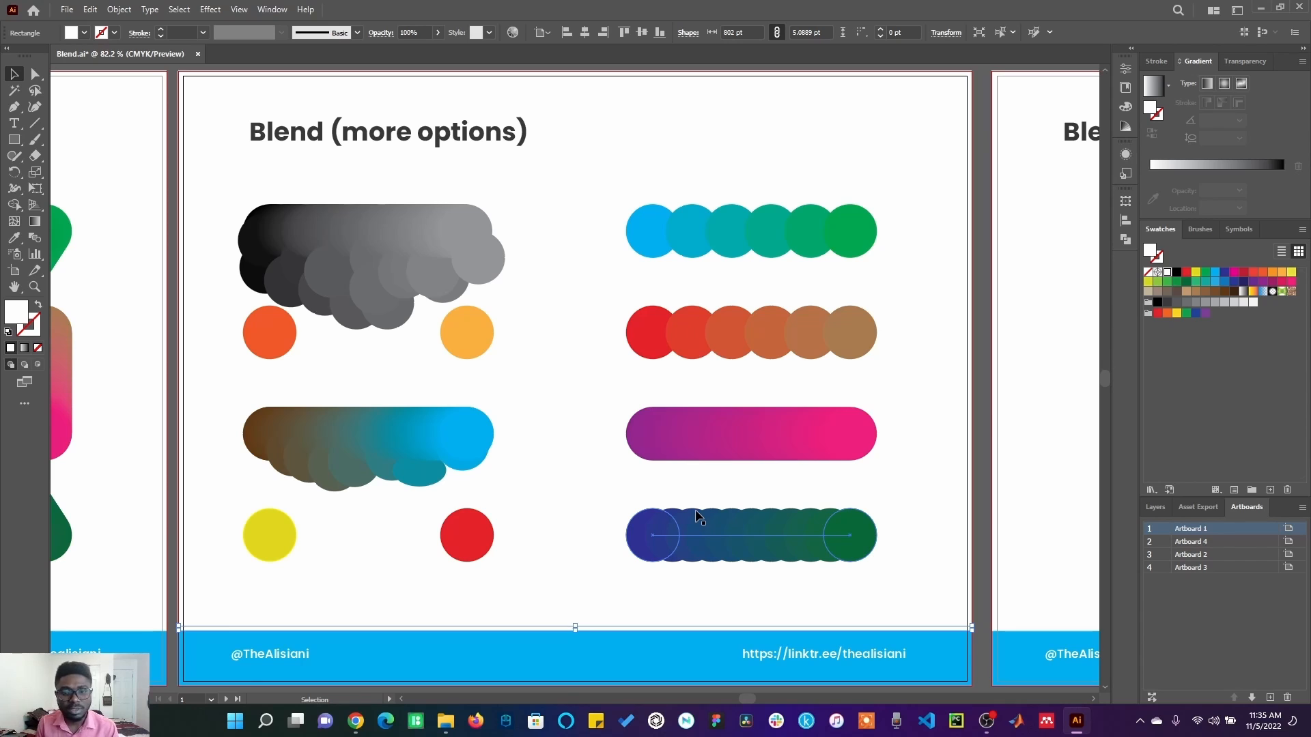
Switch to the artboard with the small magenta and large blue circles and clear the selection.
click(1013, 296)
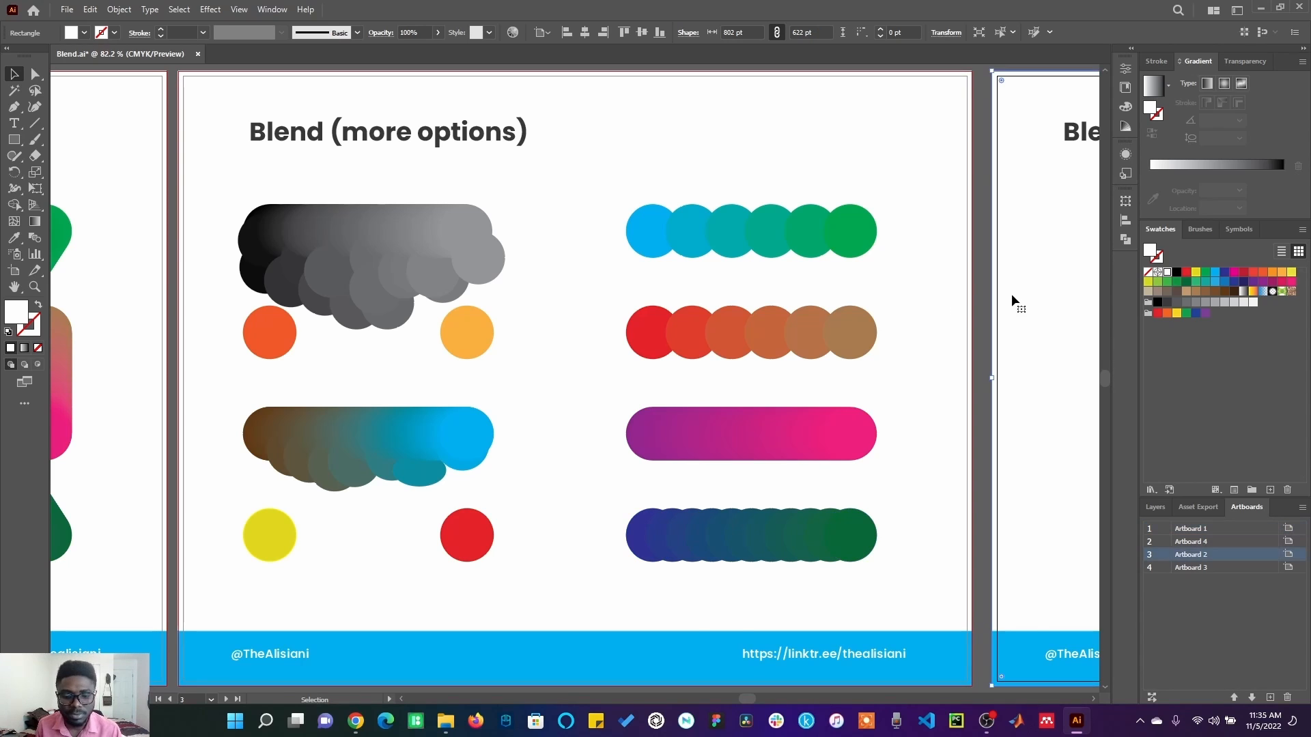
key(ctrl+0)
key(v)
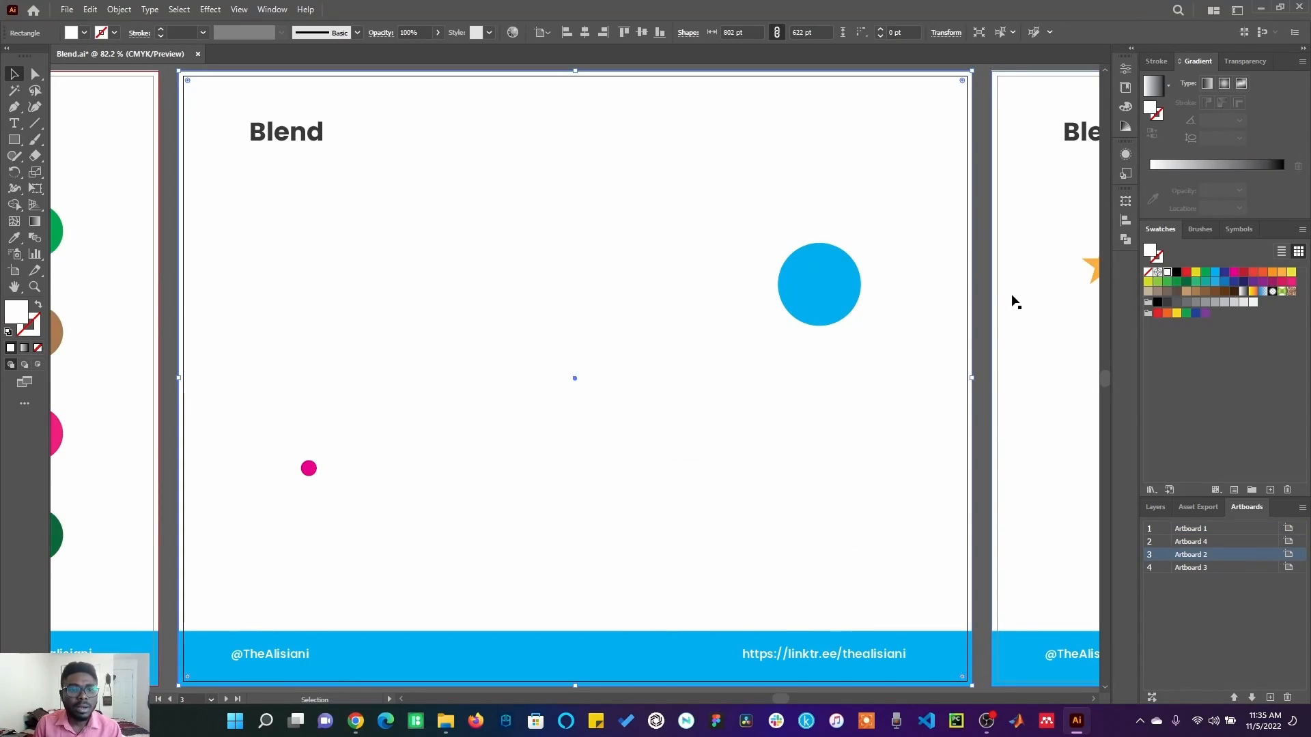
click(977, 433)
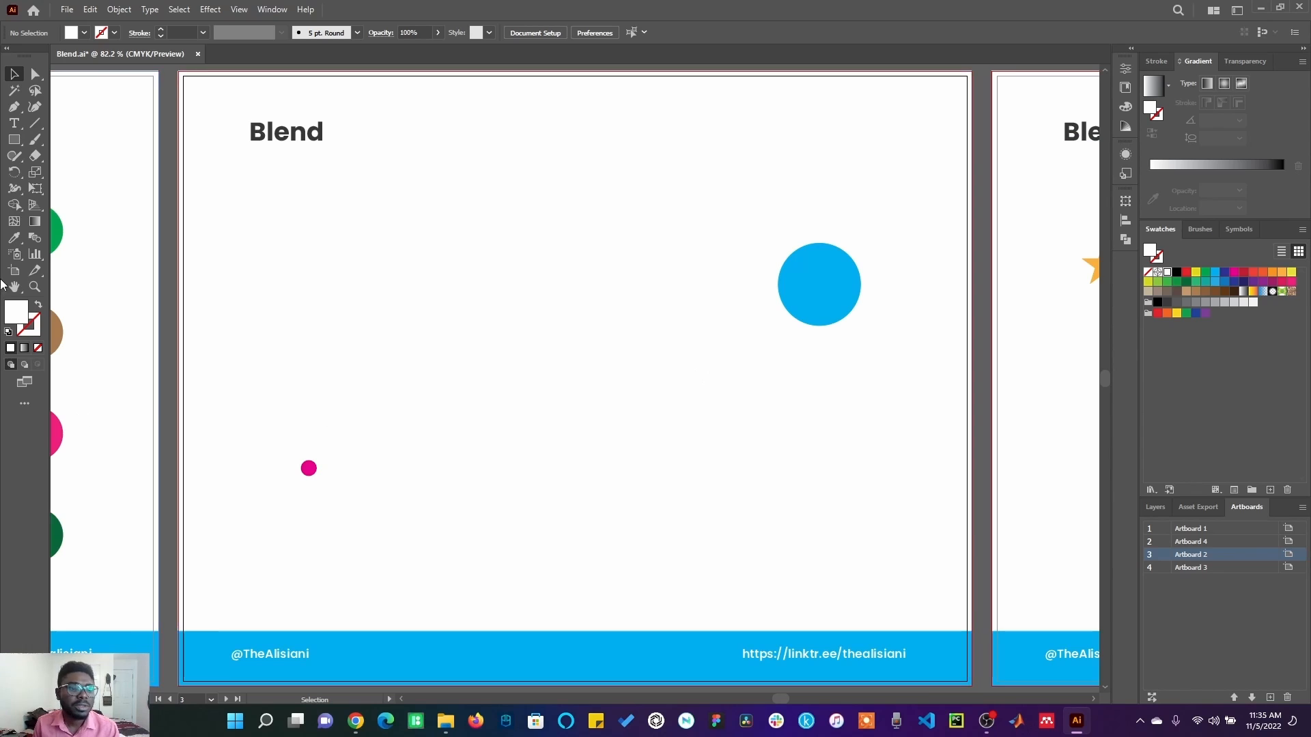
Try to blend the small magenta circle with the large blue circle using the current blend spacing, and undo the blend.
click(312, 477)
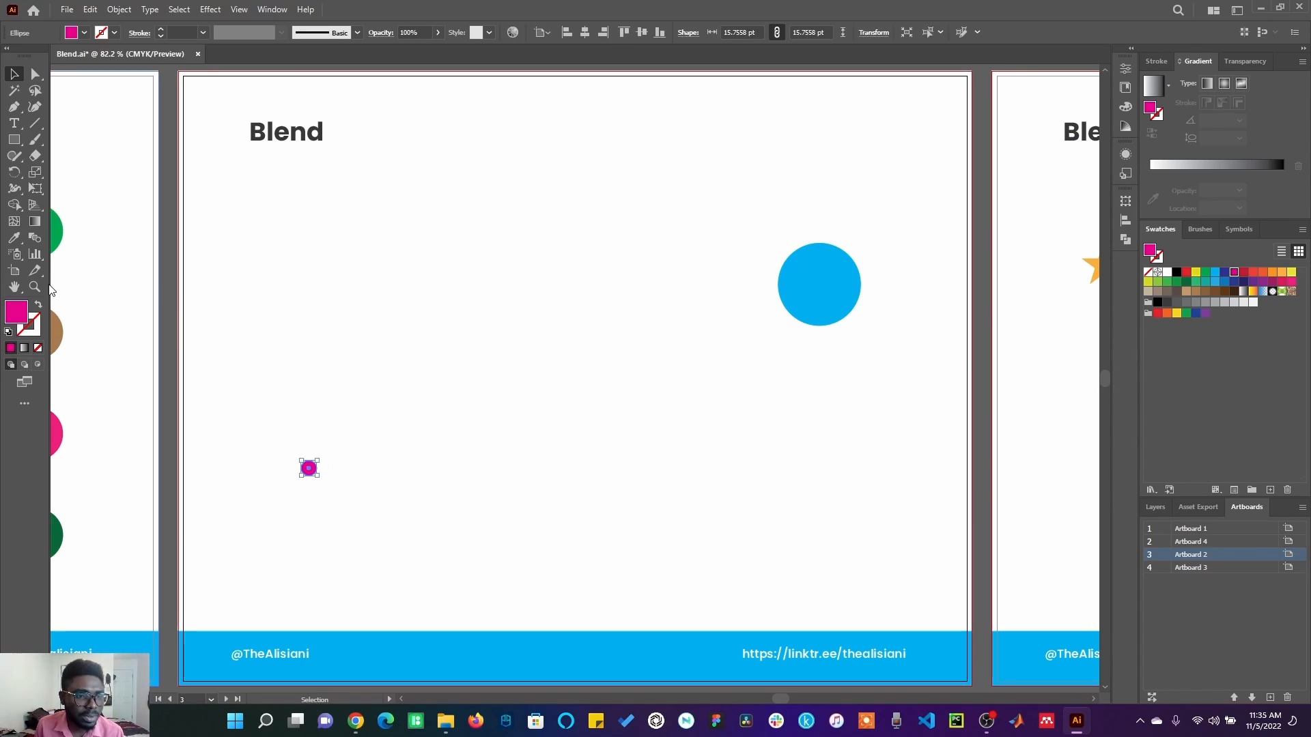
click(35, 238)
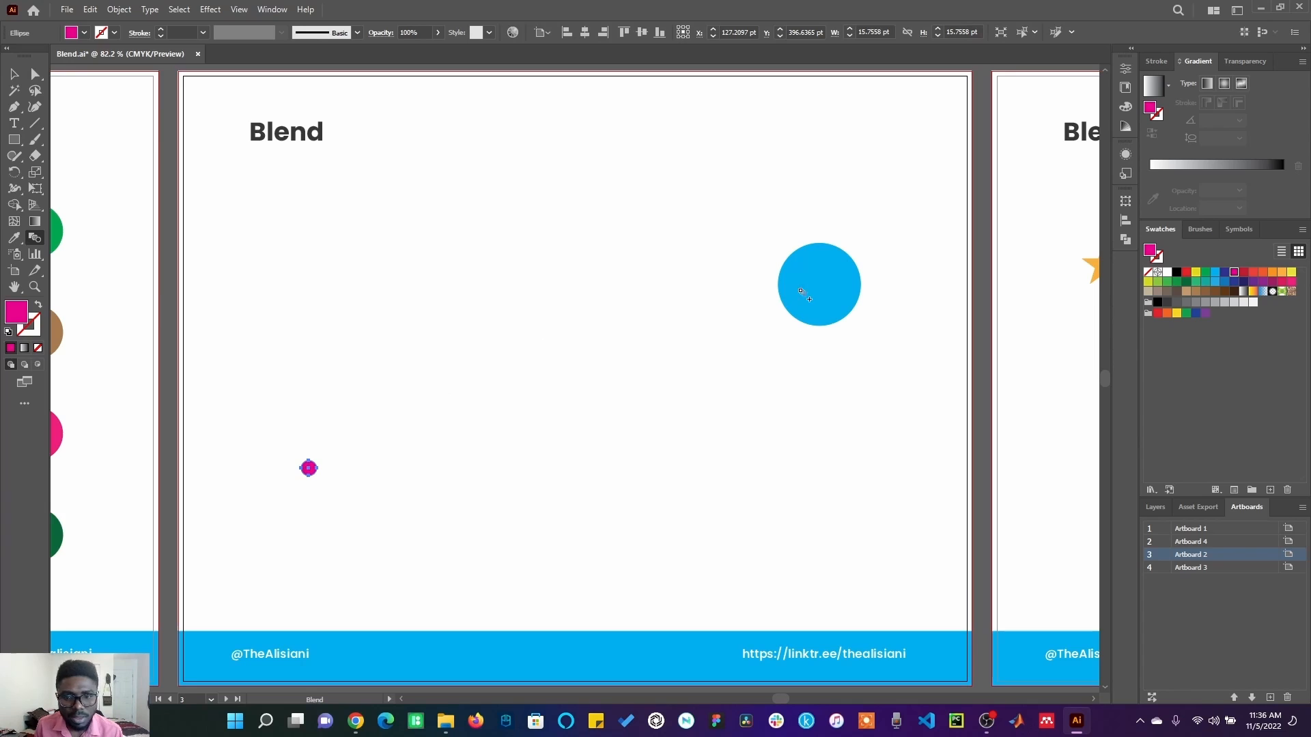
click(817, 291)
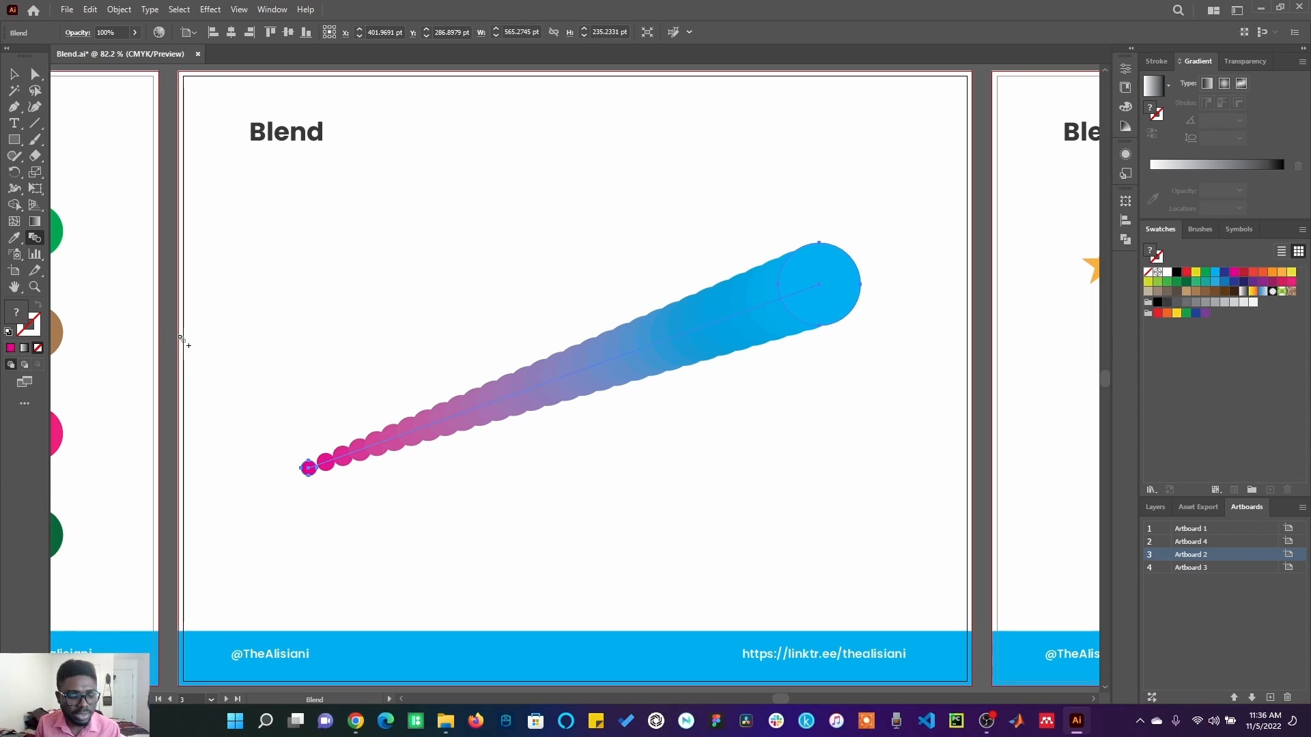
key(v)
key(ctrl+z)
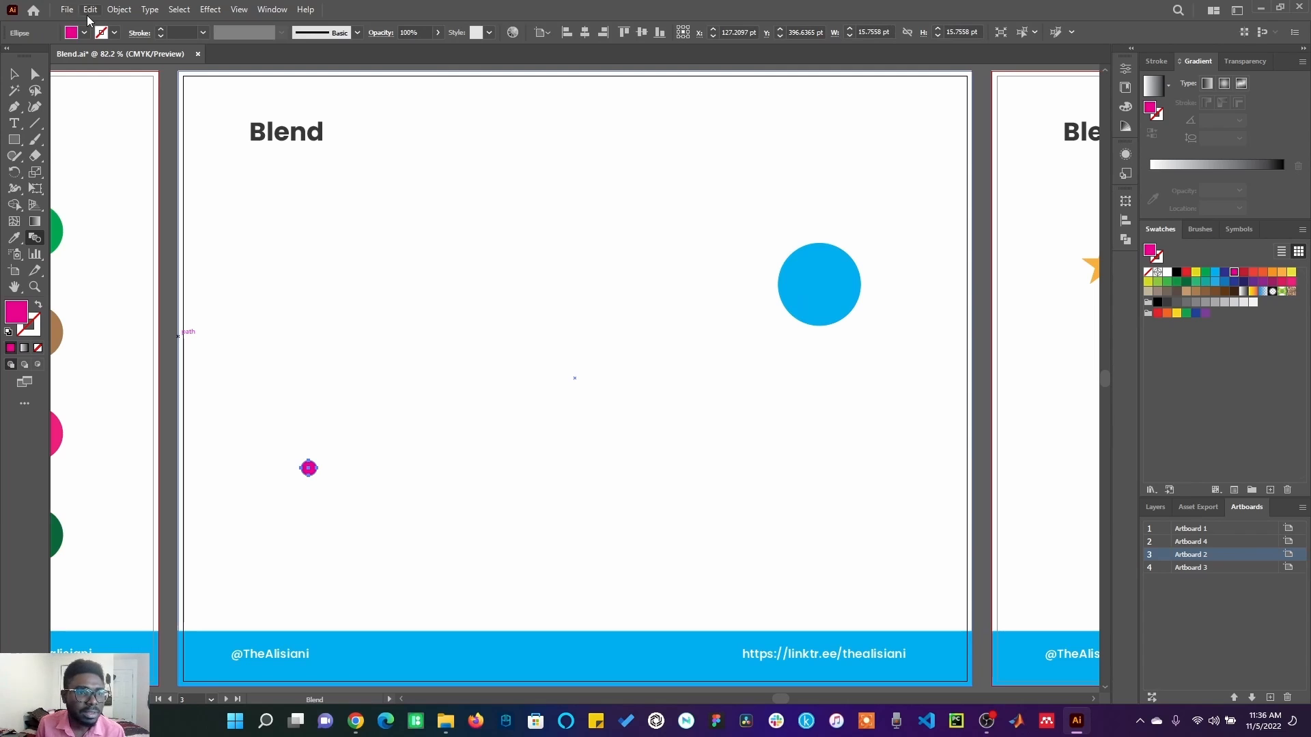
Set the blend spacing to Smooth Color in the blend options.
click(119, 10)
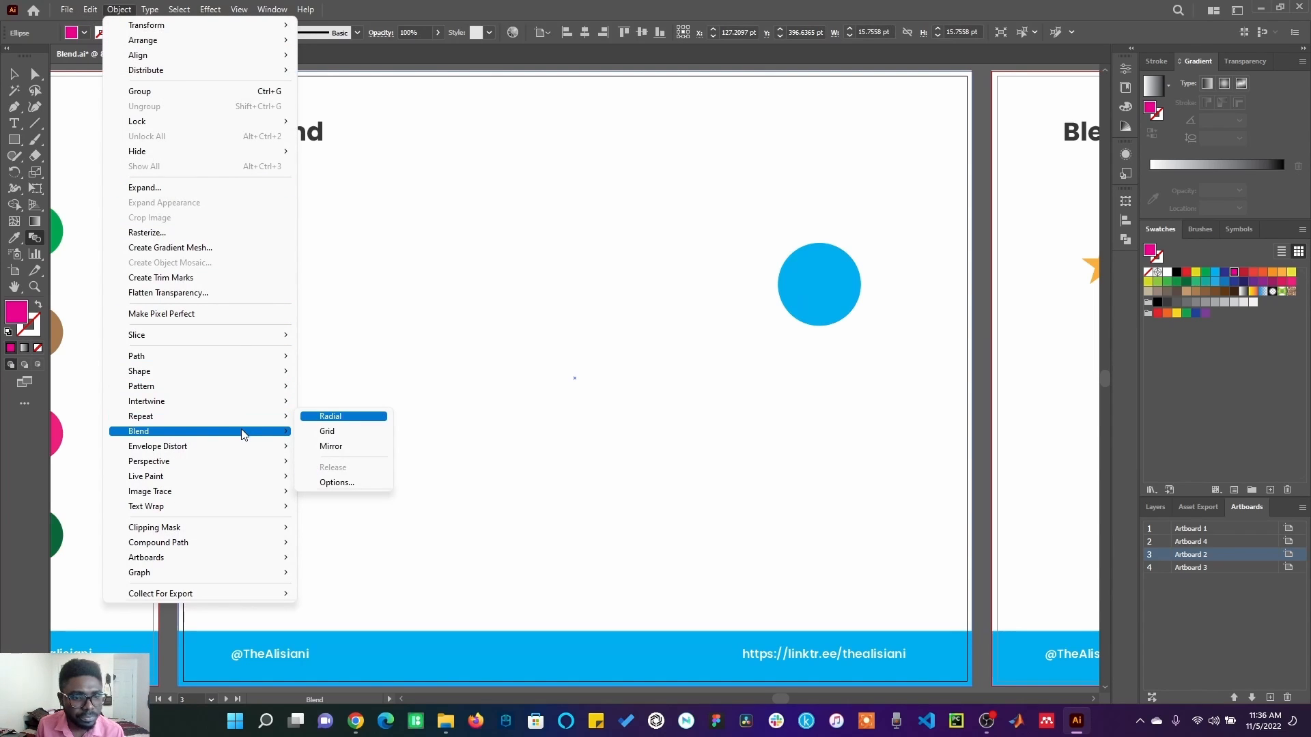
mouse_move(246, 431)
click(341, 468)
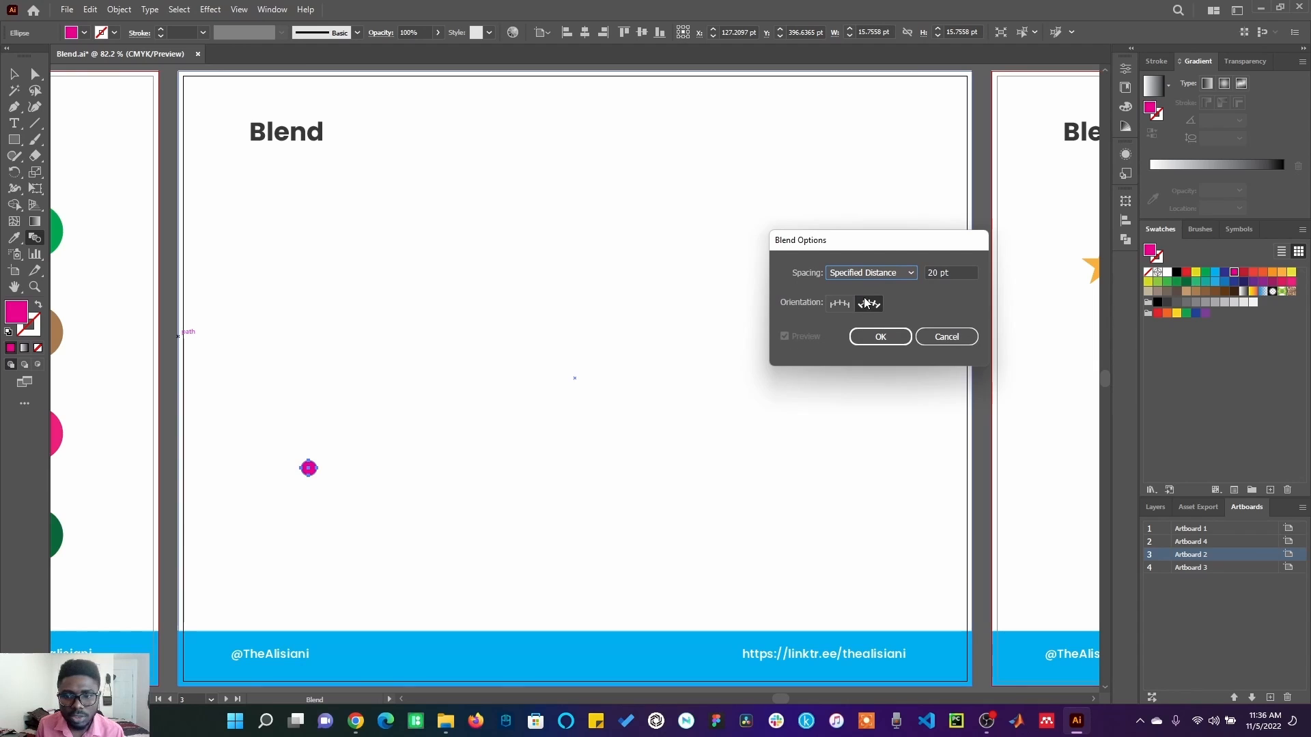
click(878, 273)
click(878, 286)
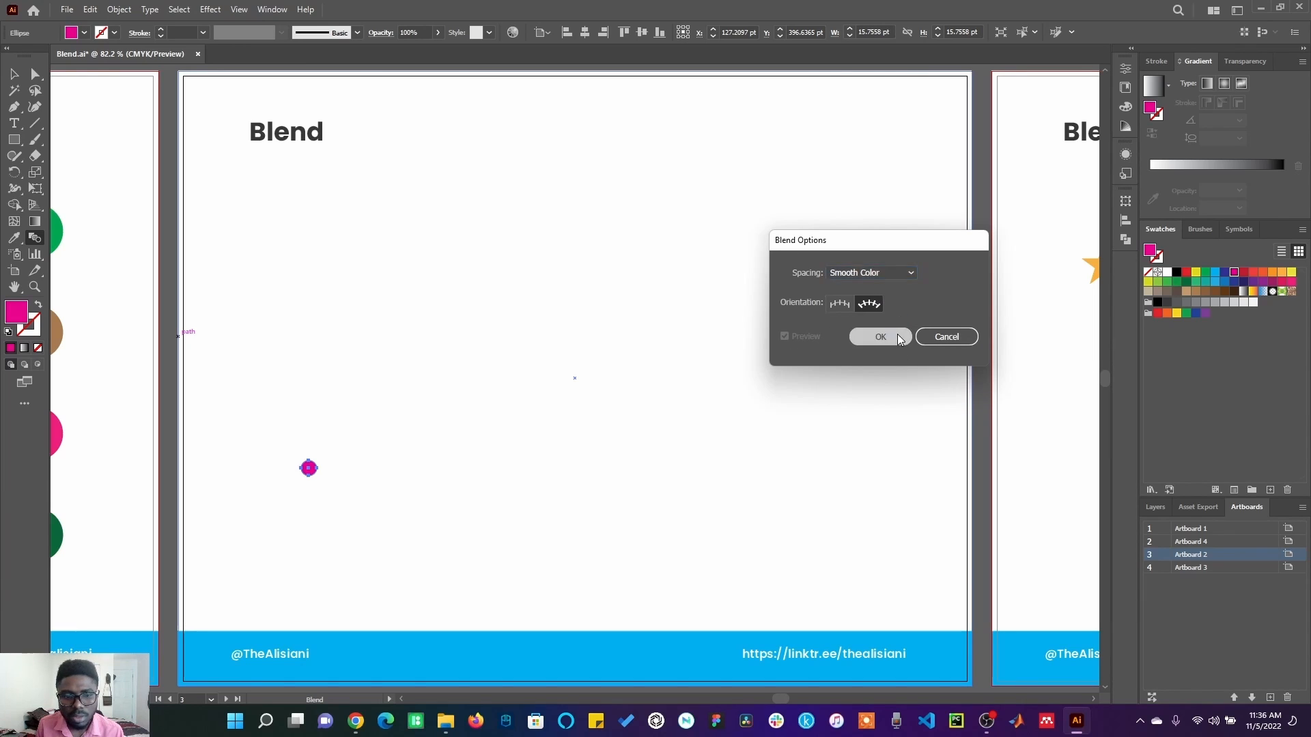
click(898, 339)
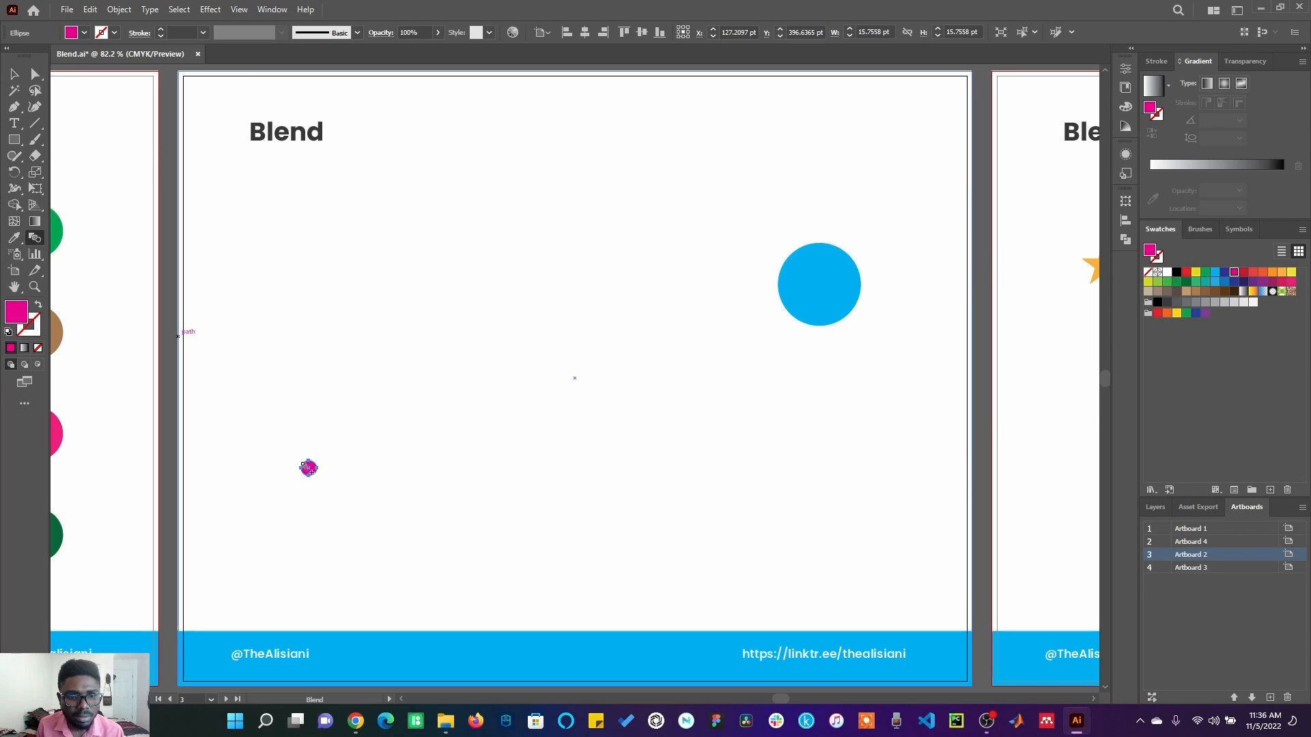
Blend the small magenta circle with the large blue circle, undoing any blend that includes the background.
click(308, 468)
click(809, 300)
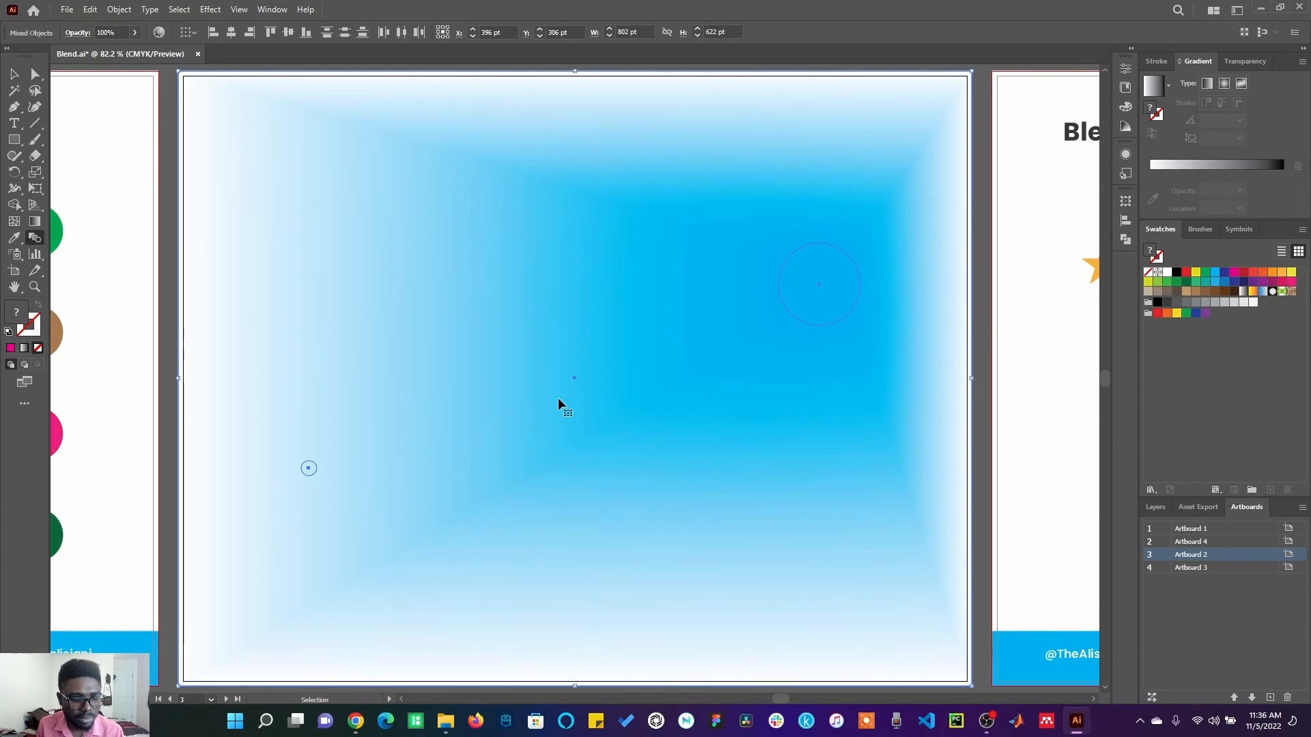
key(ctrl+z)
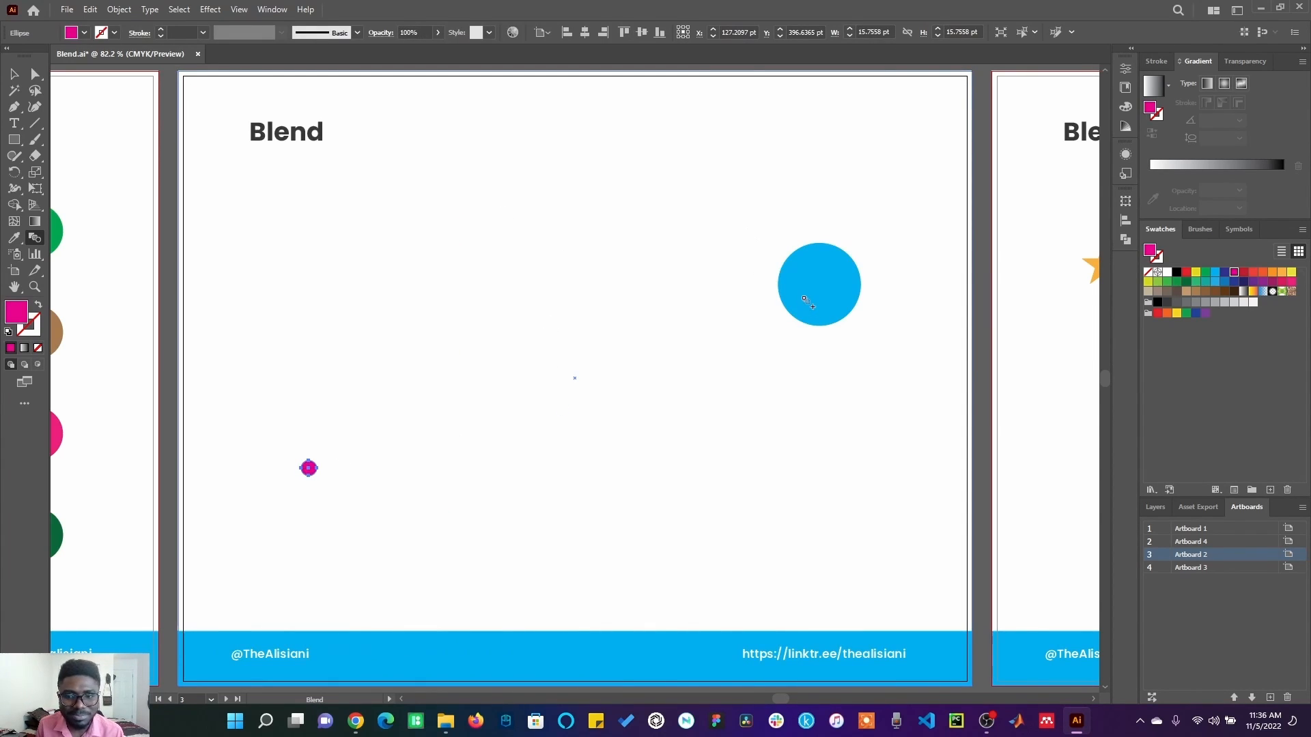
click(808, 302)
key(v)
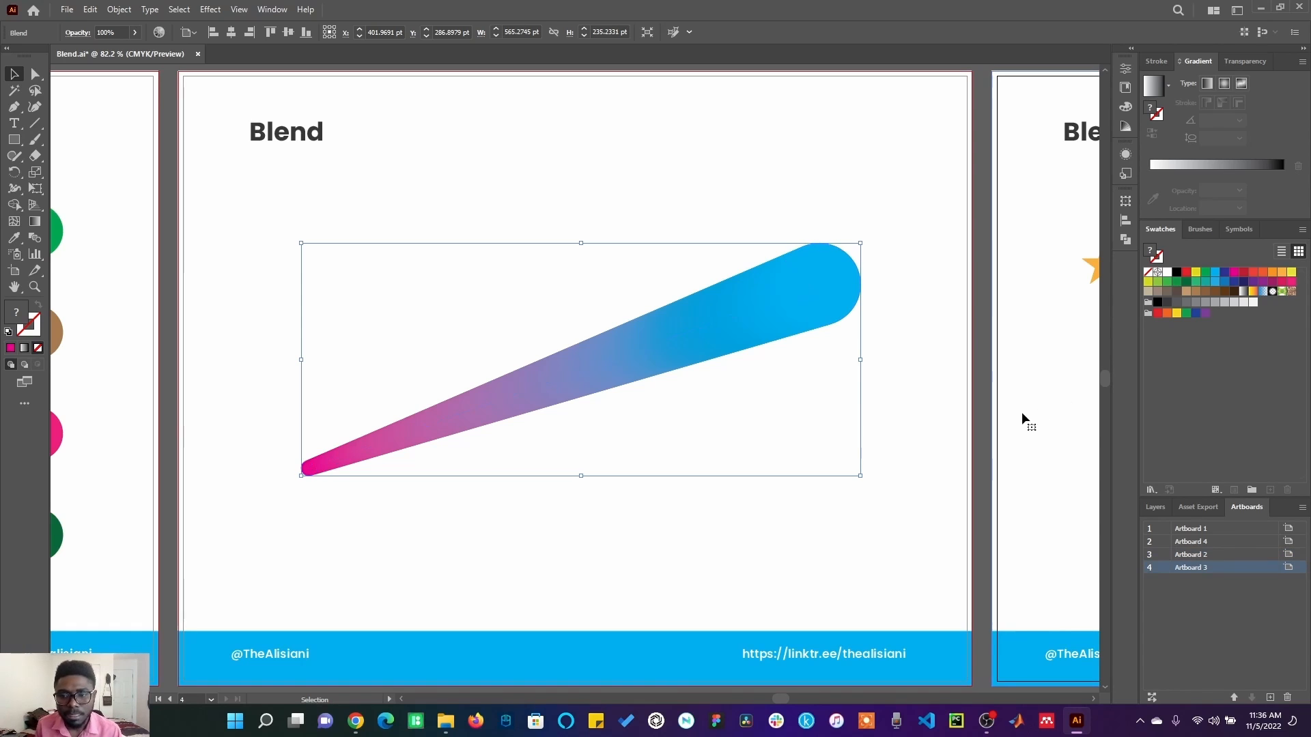
On the artboard with the star, circle and square, blend the orange star with the red circle.
click(1001, 445)
key(ctrl+0)
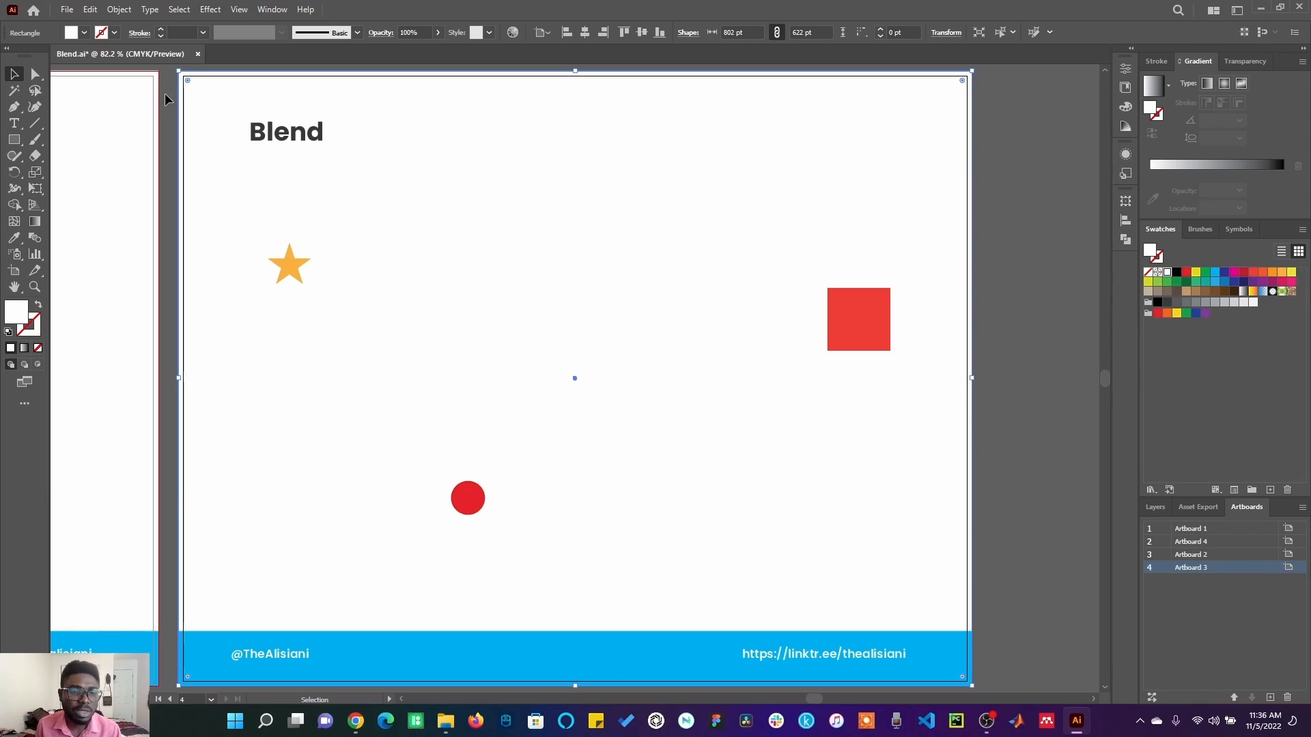
click(284, 268)
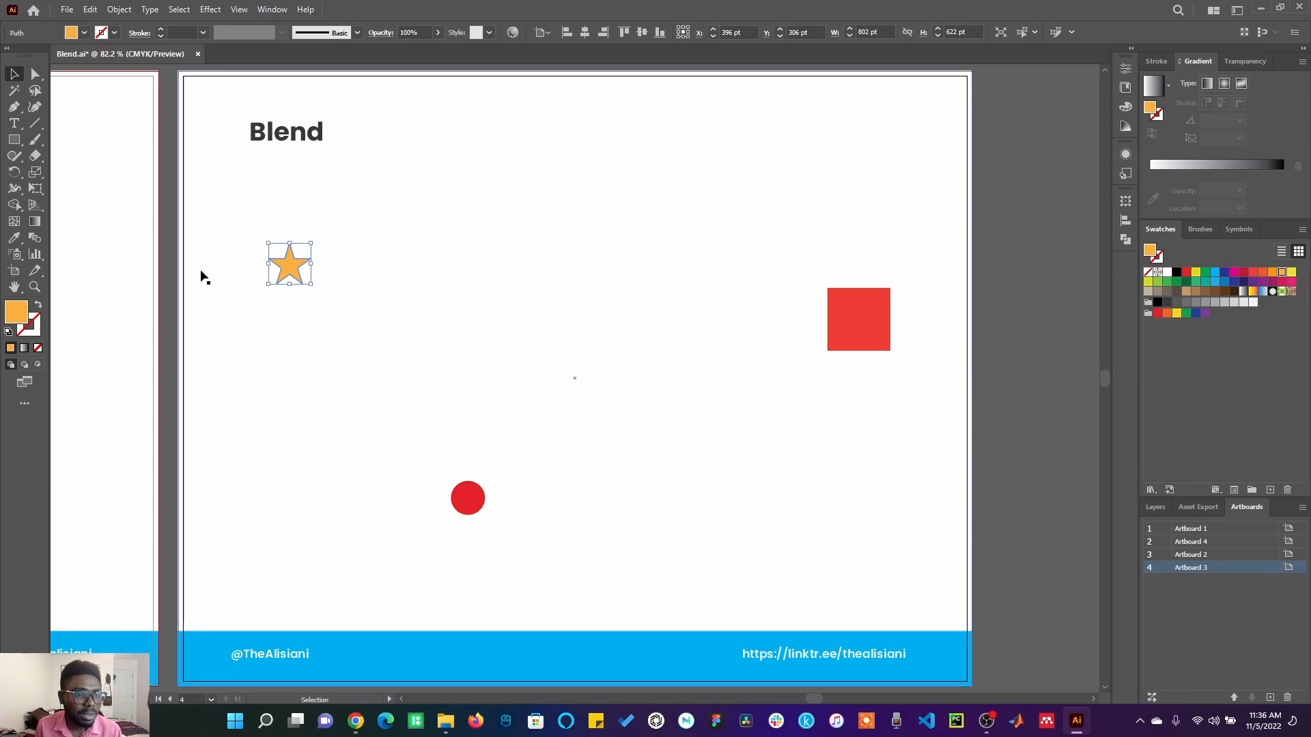
click(39, 235)
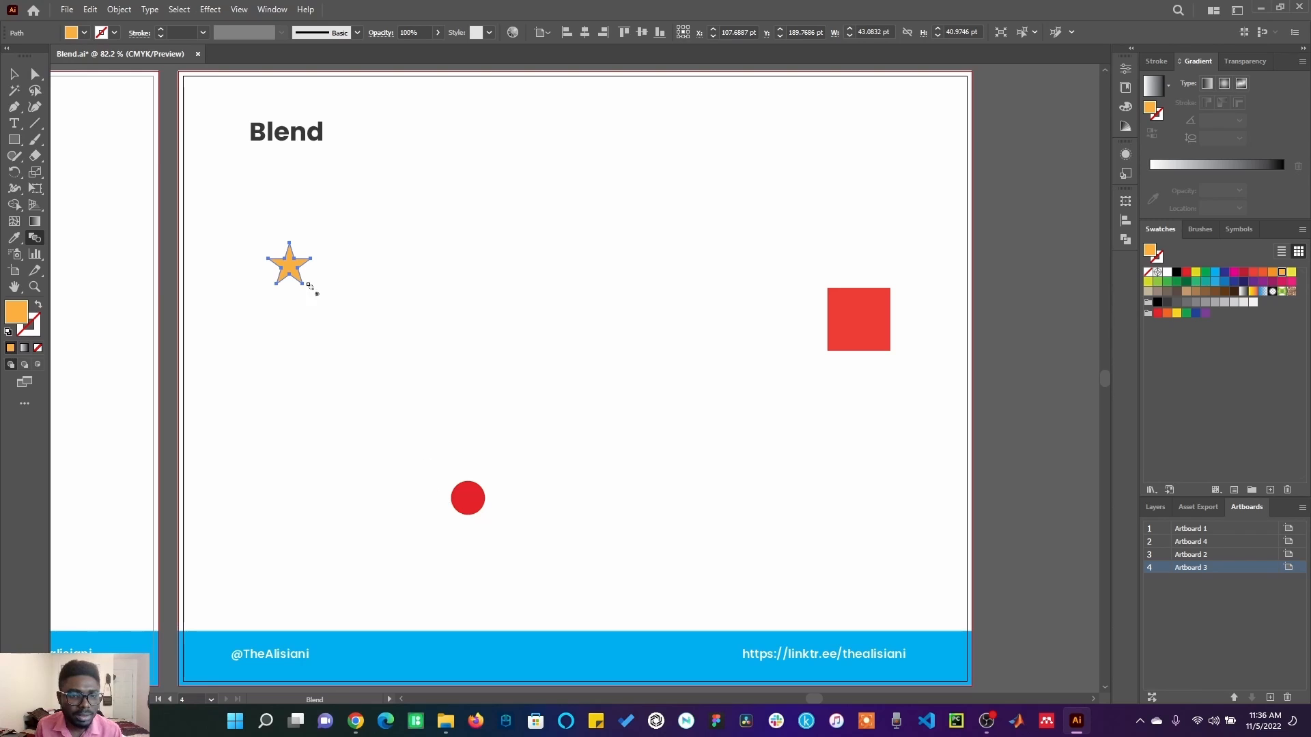
click(292, 270)
click(464, 503)
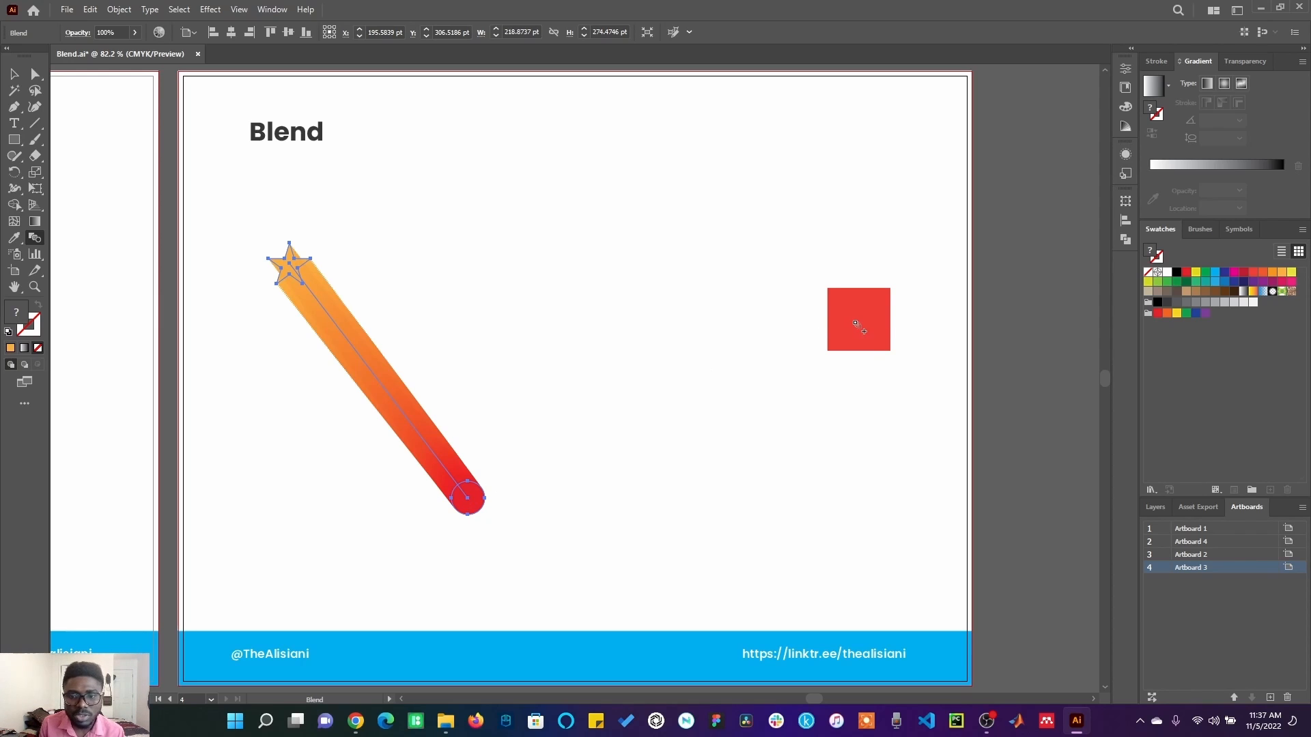
Extend the star-to-circle blend to the red square and clear the selection.
click(857, 323)
click(14, 73)
click(541, 255)
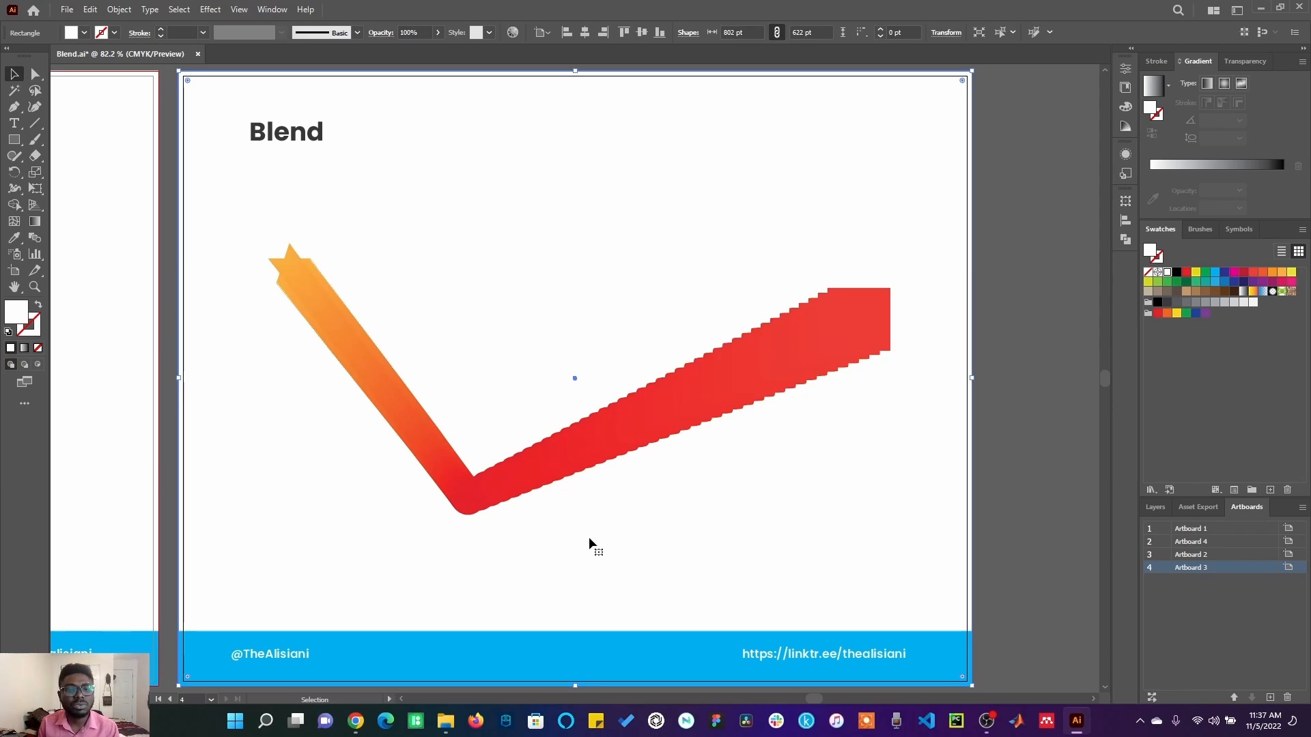
click(988, 280)
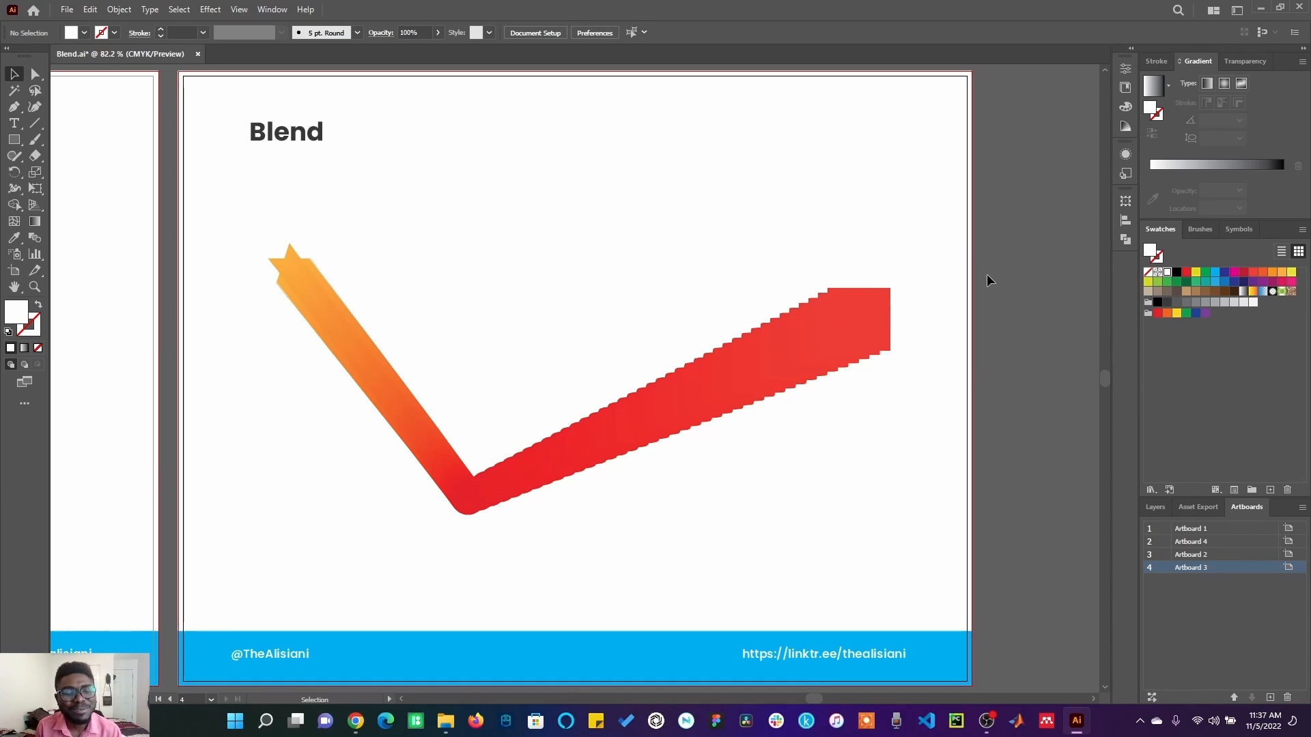